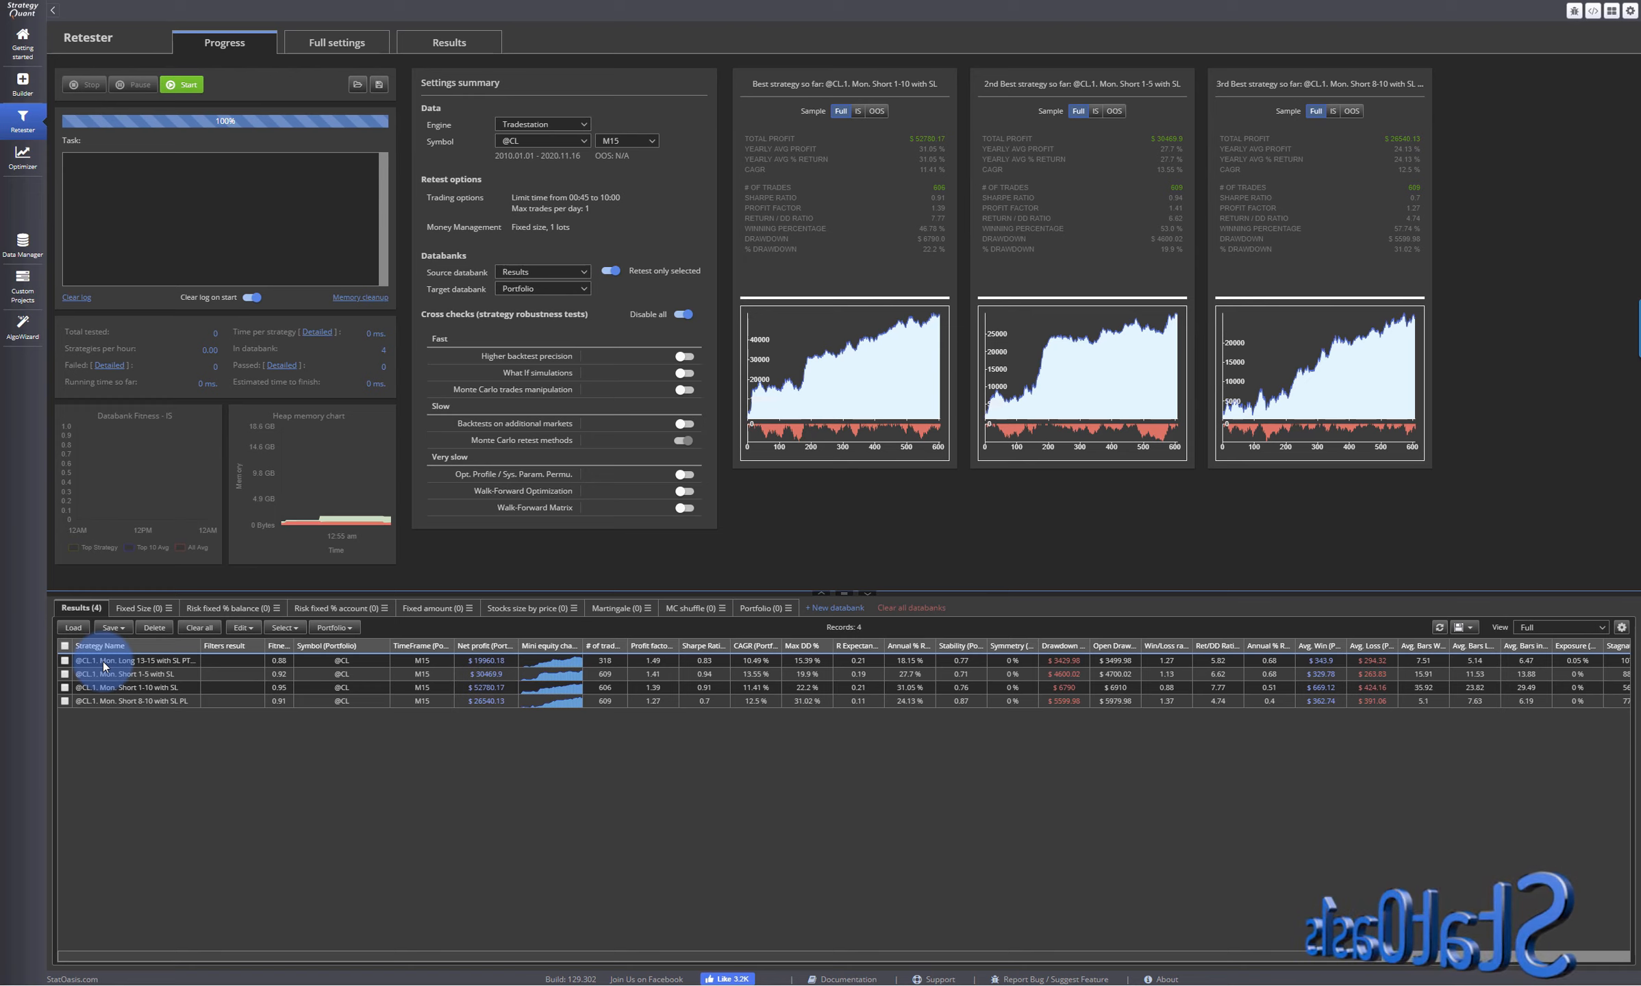
# - Open the Mon. Long 13-15 strategy's results and apply its strategy config to the Retester, confirming the overwrite
pyautogui.click(153, 674)
pyautogui.click(148, 686)
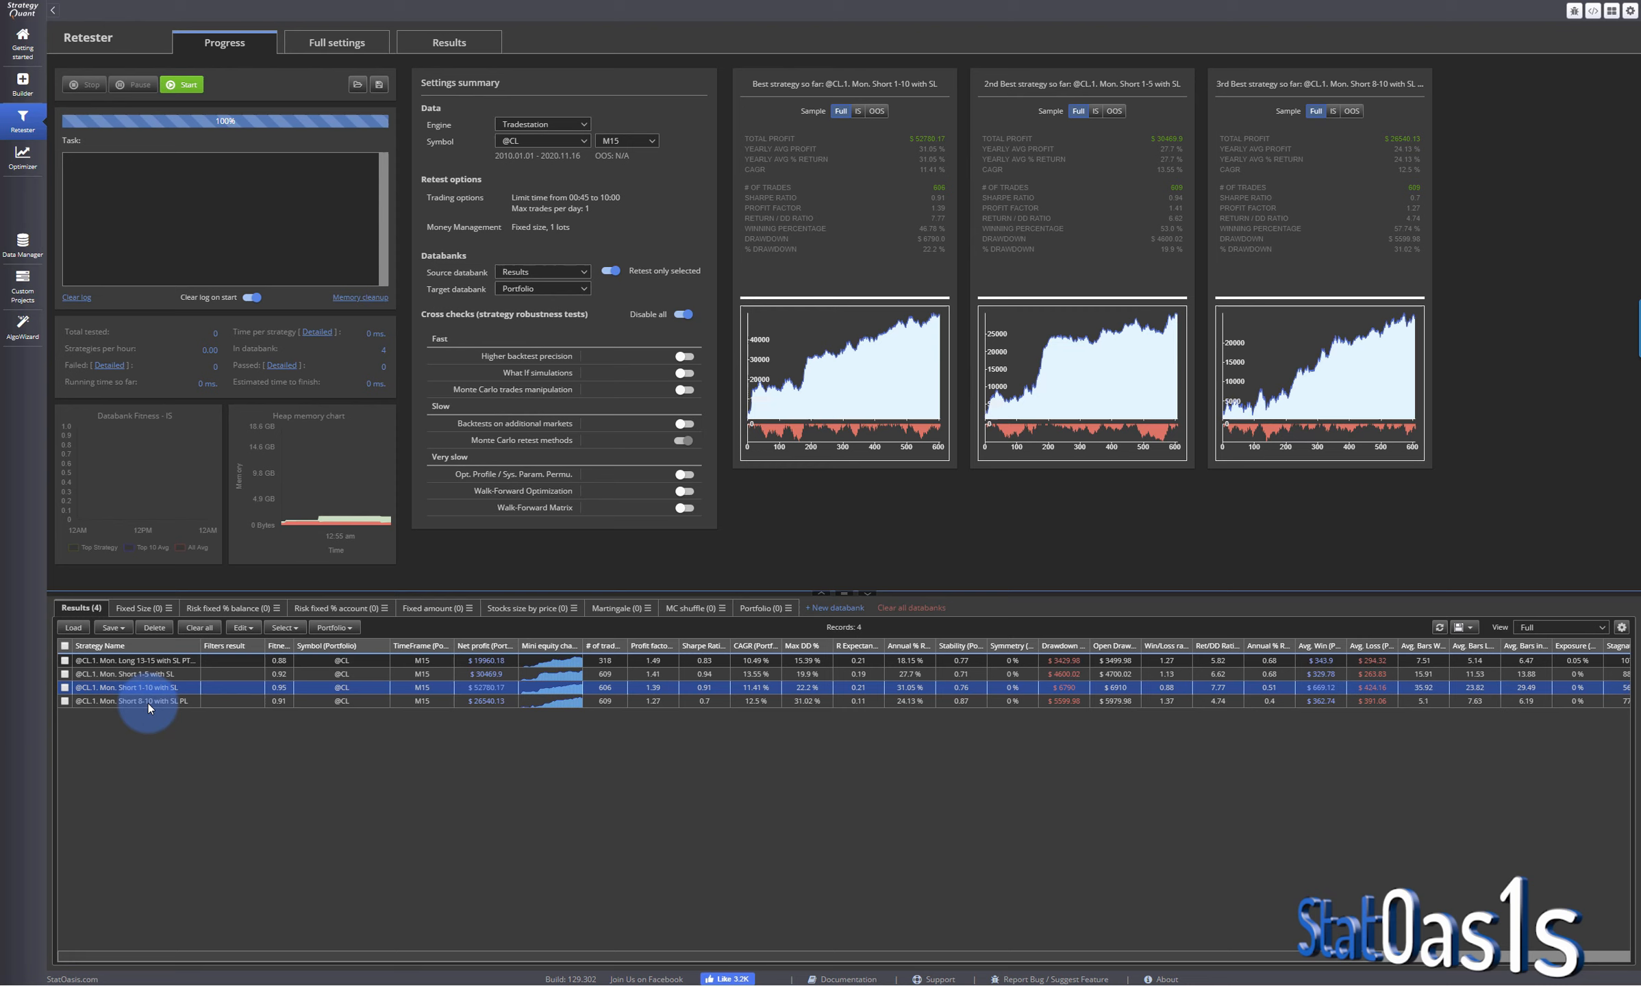
pyautogui.click(151, 660)
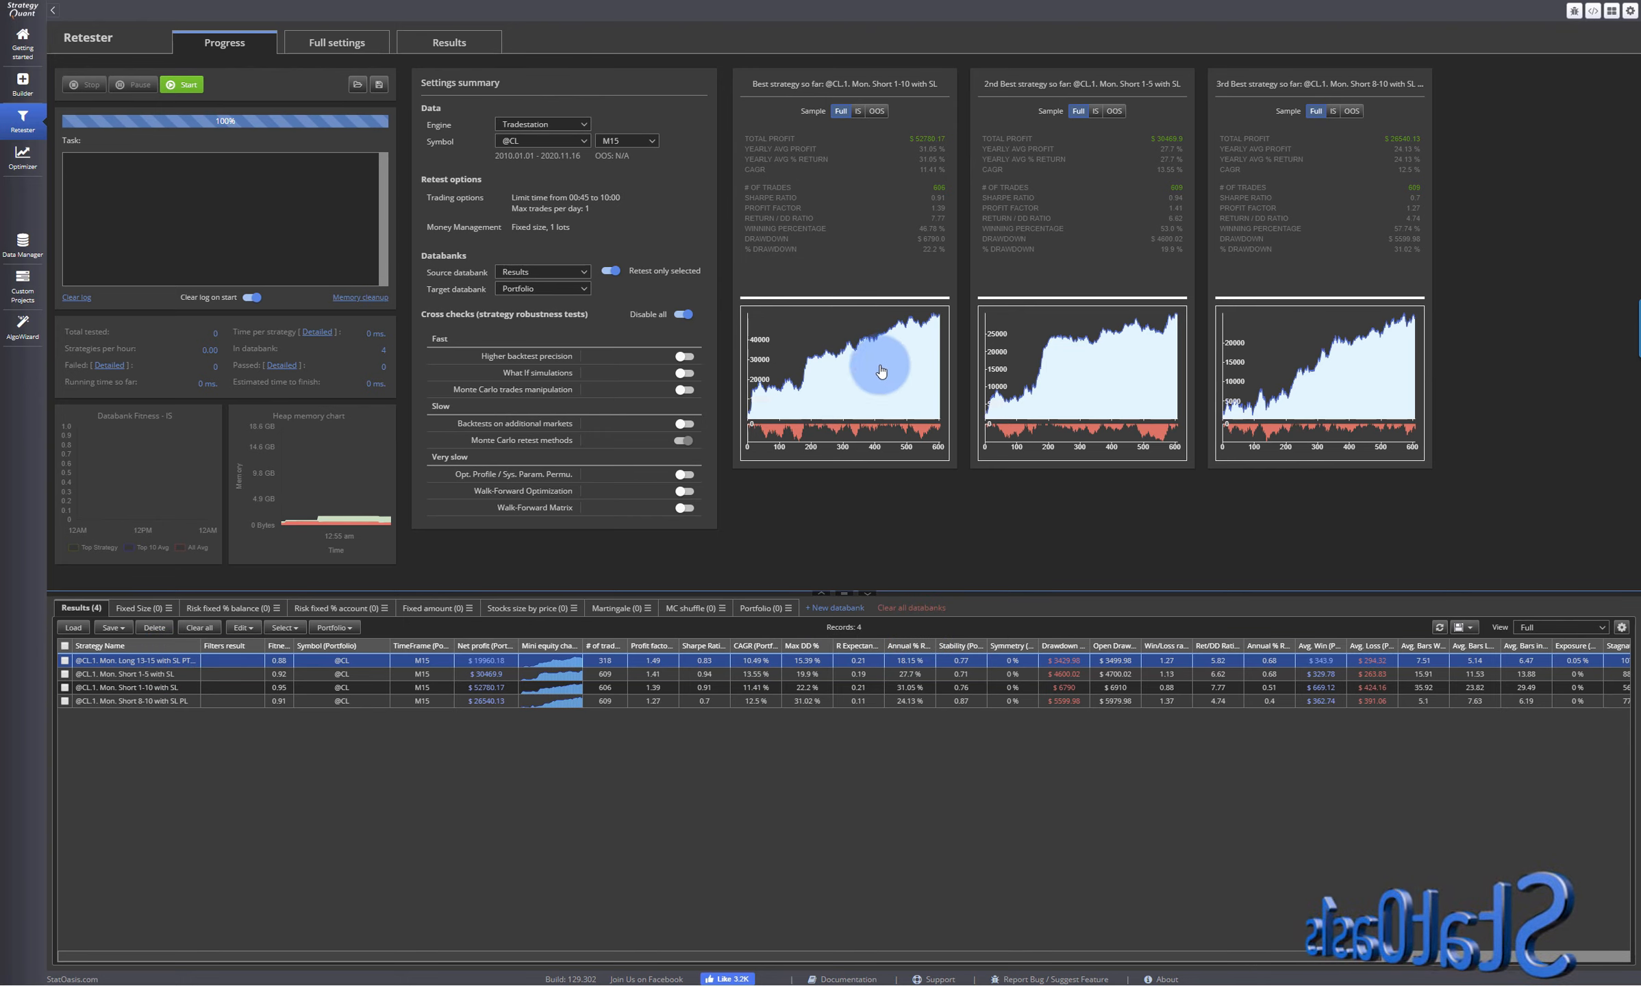
pyautogui.doubleClick(153, 660)
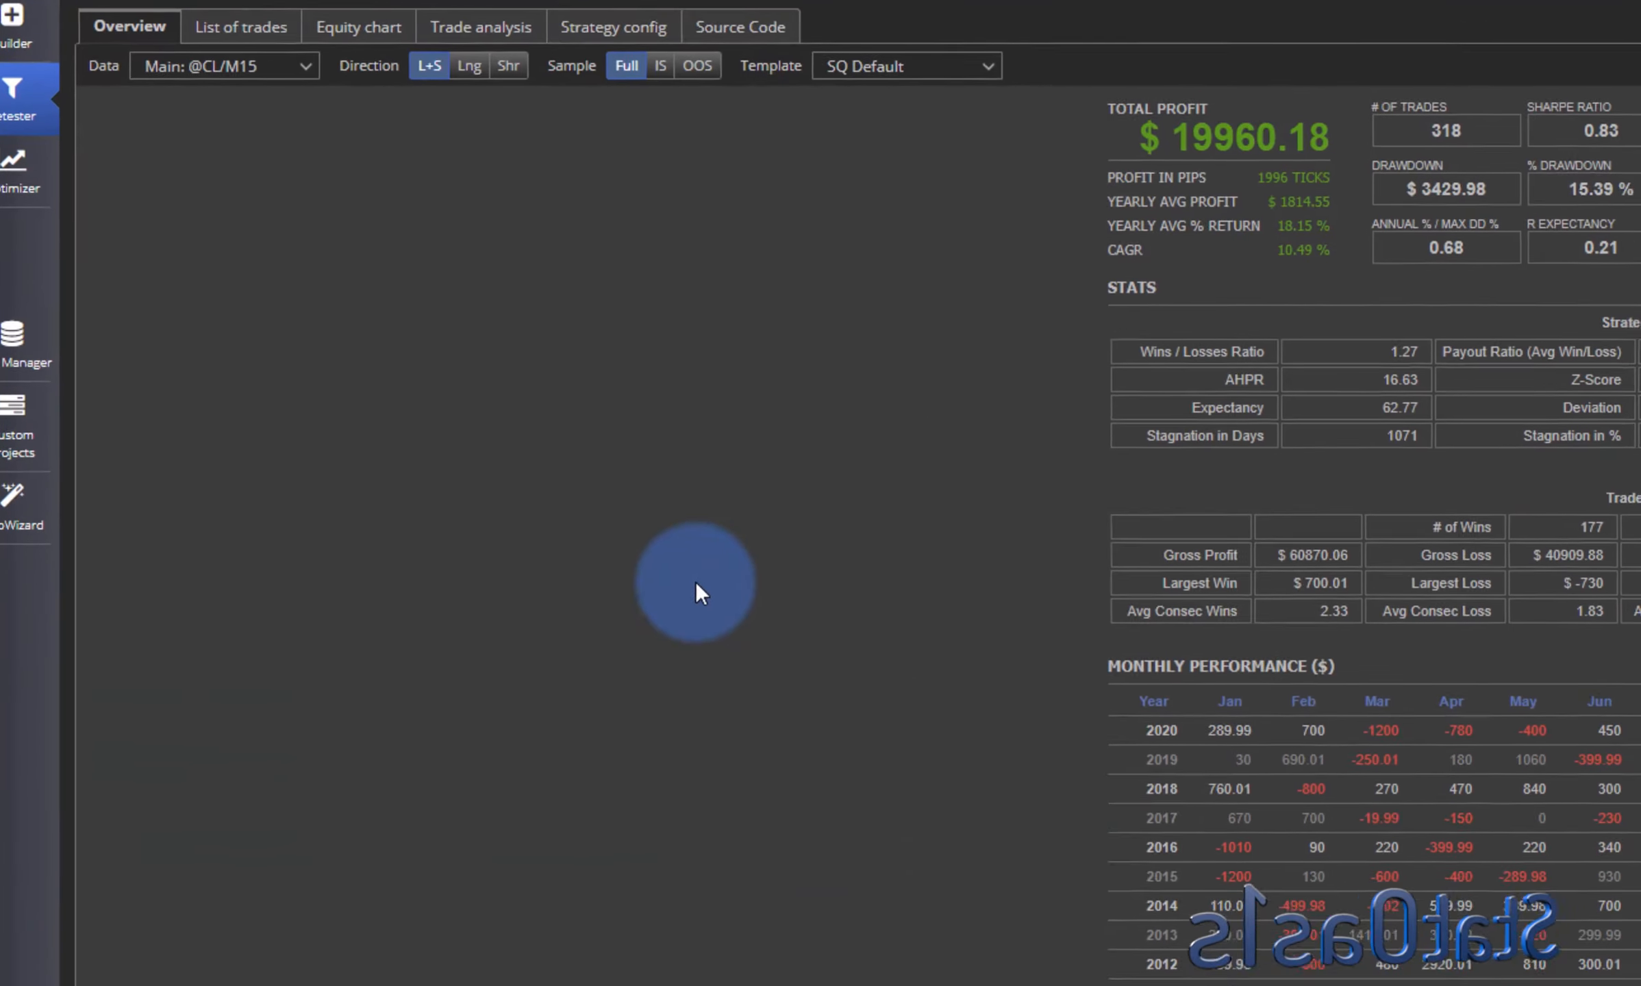
pyautogui.click(635, 31)
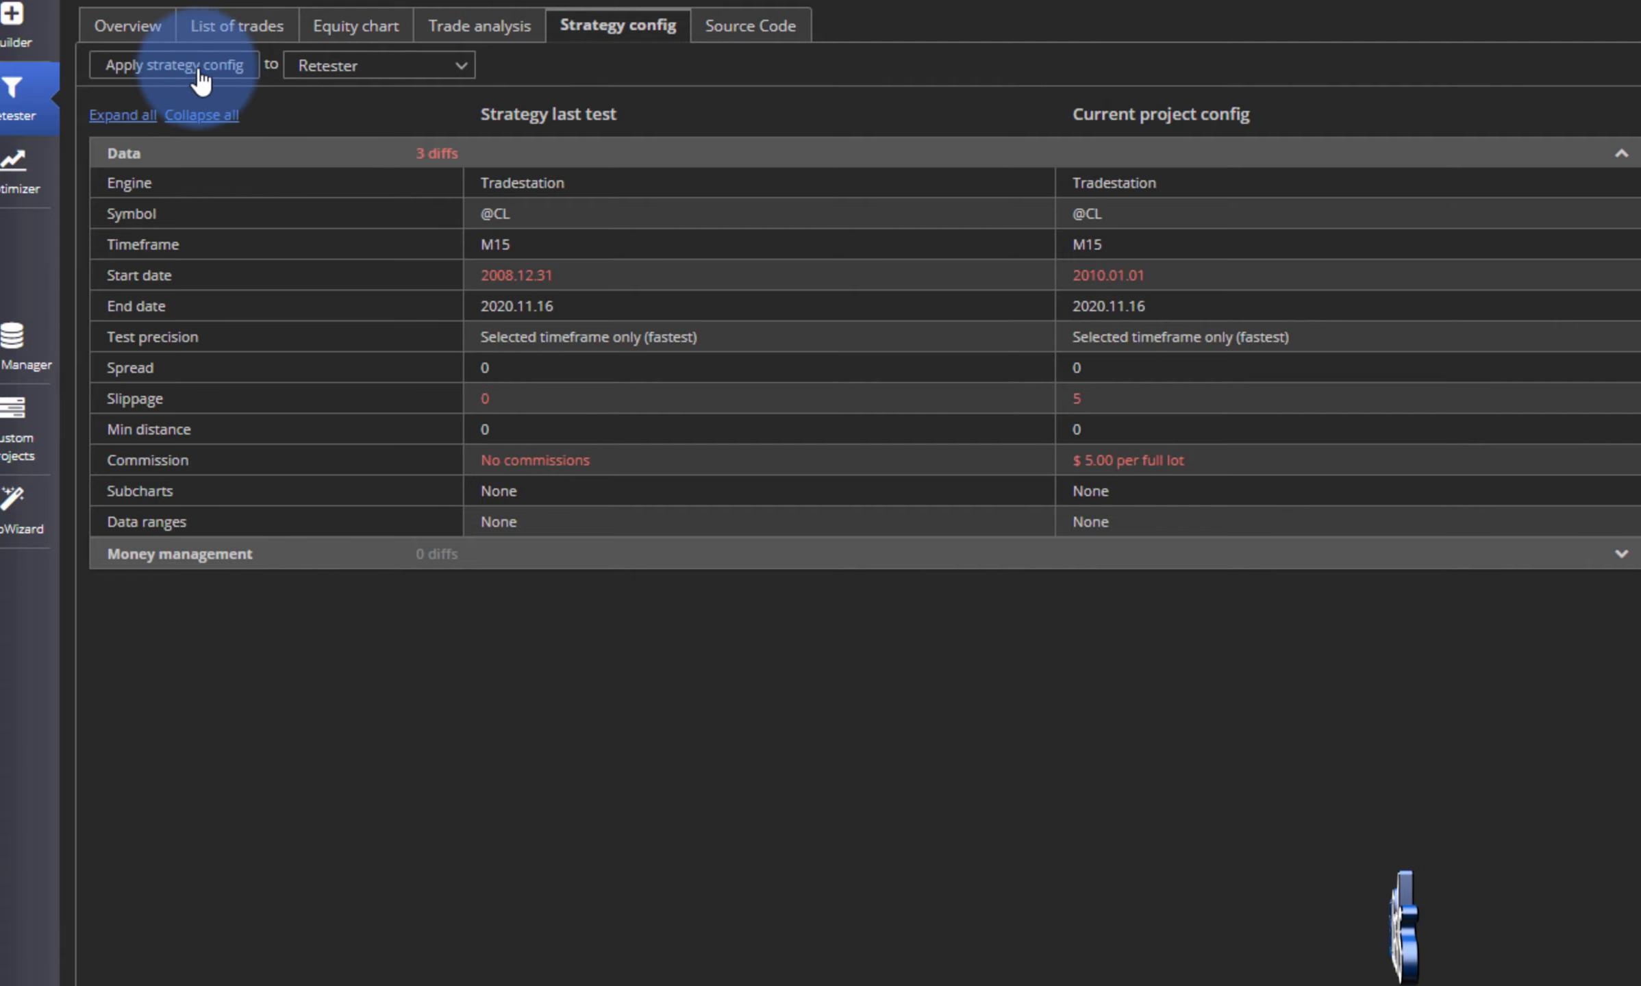
pyautogui.click(230, 66)
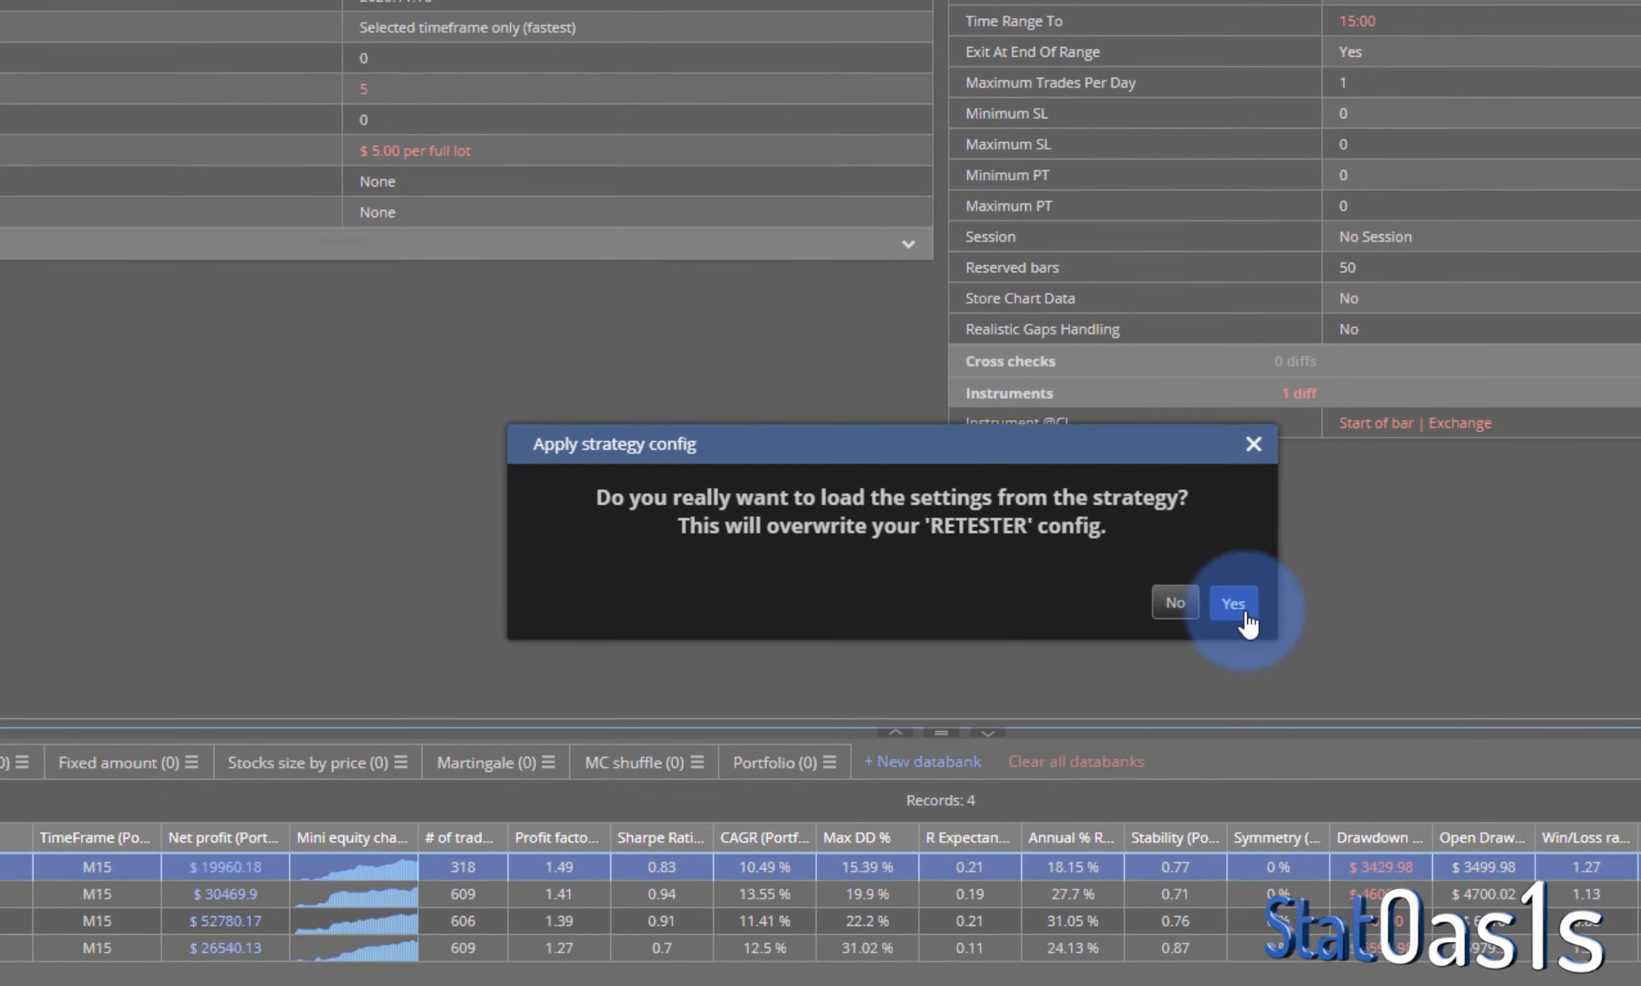
pyautogui.click(1243, 617)
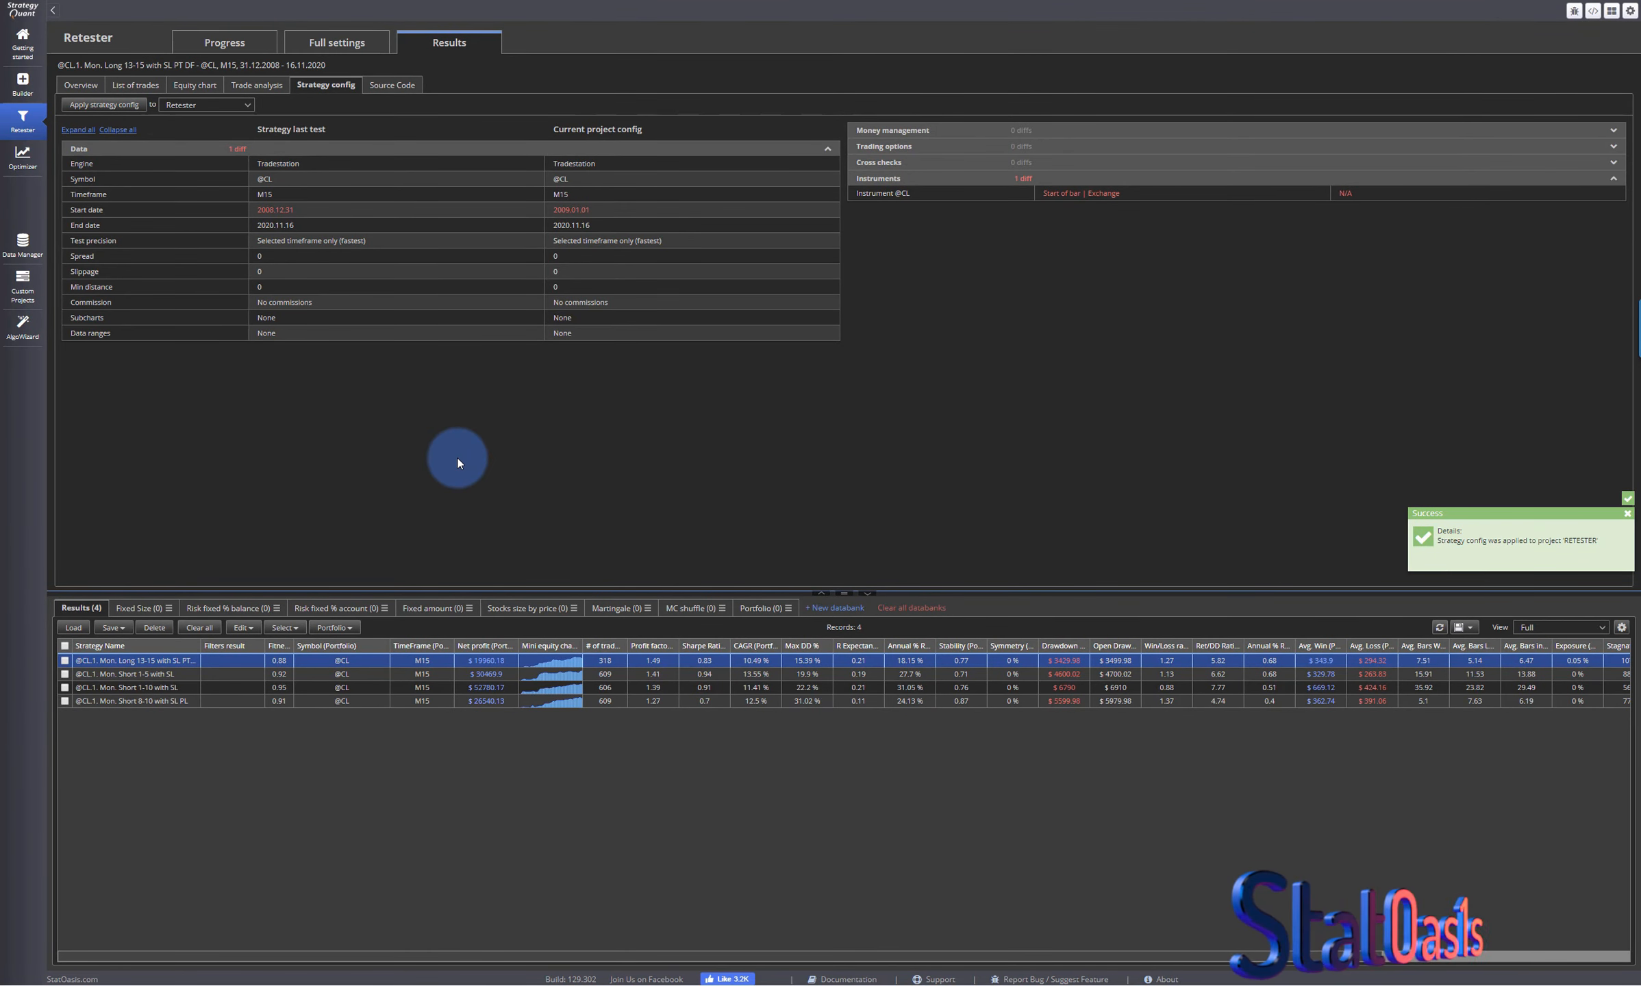
# - Set the backtest commission in the Retester's full settings to size based at $5 per full lot
pyautogui.click(346, 45)
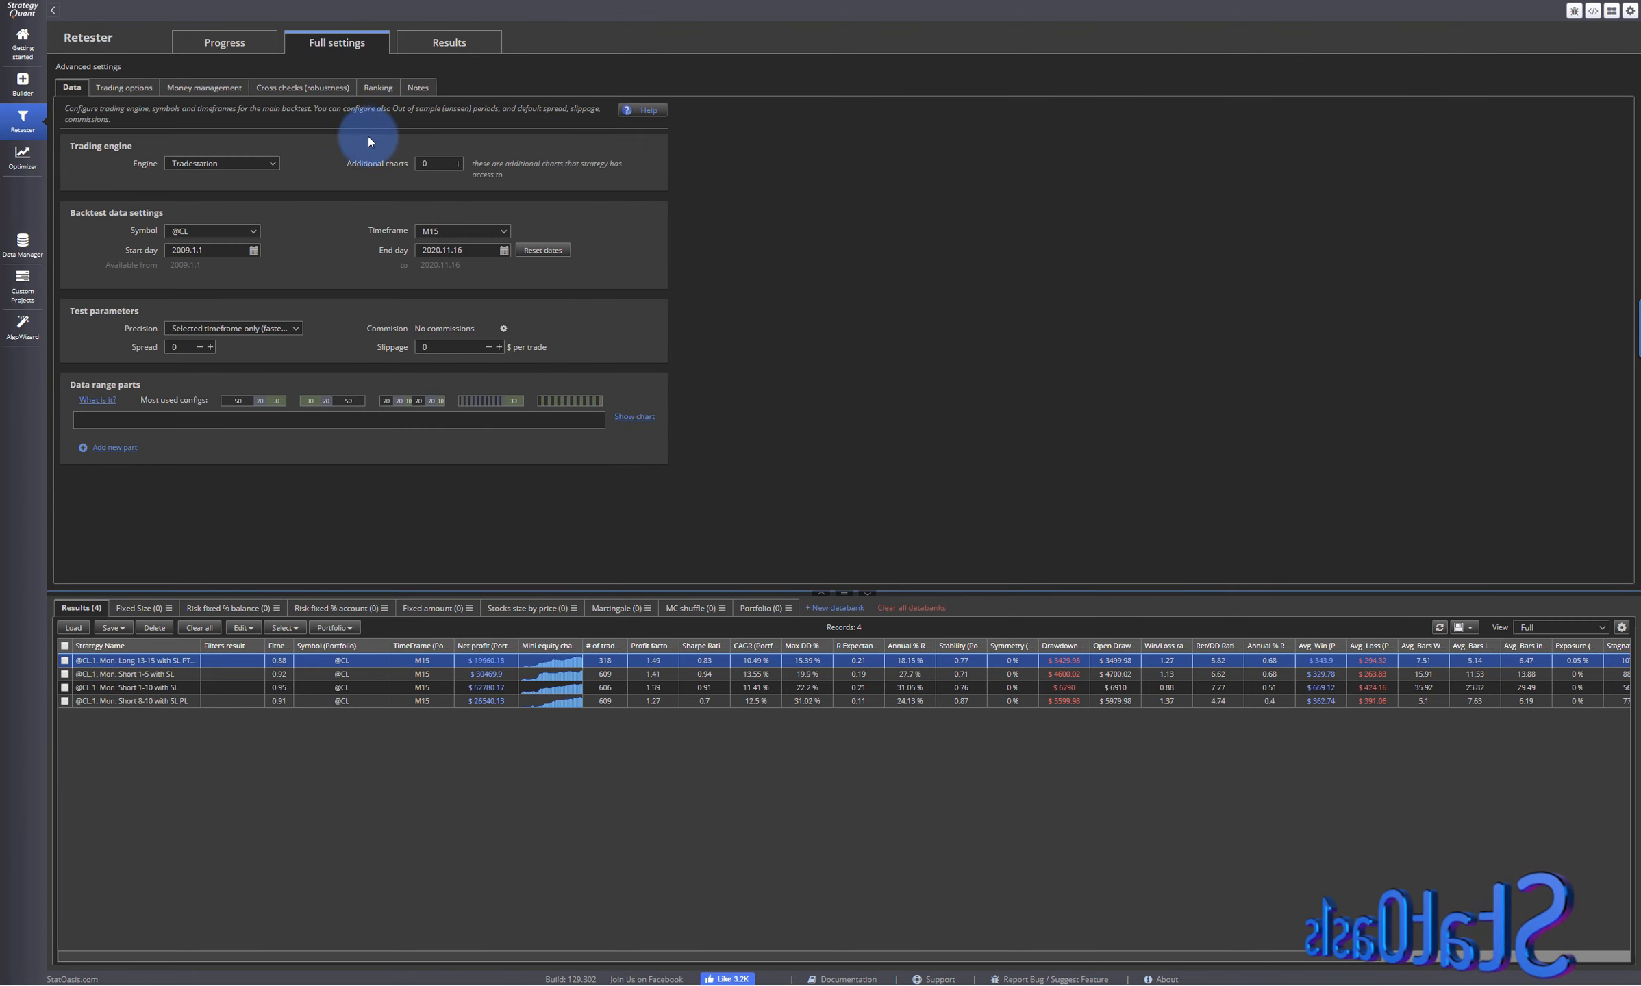
pyautogui.click(504, 328)
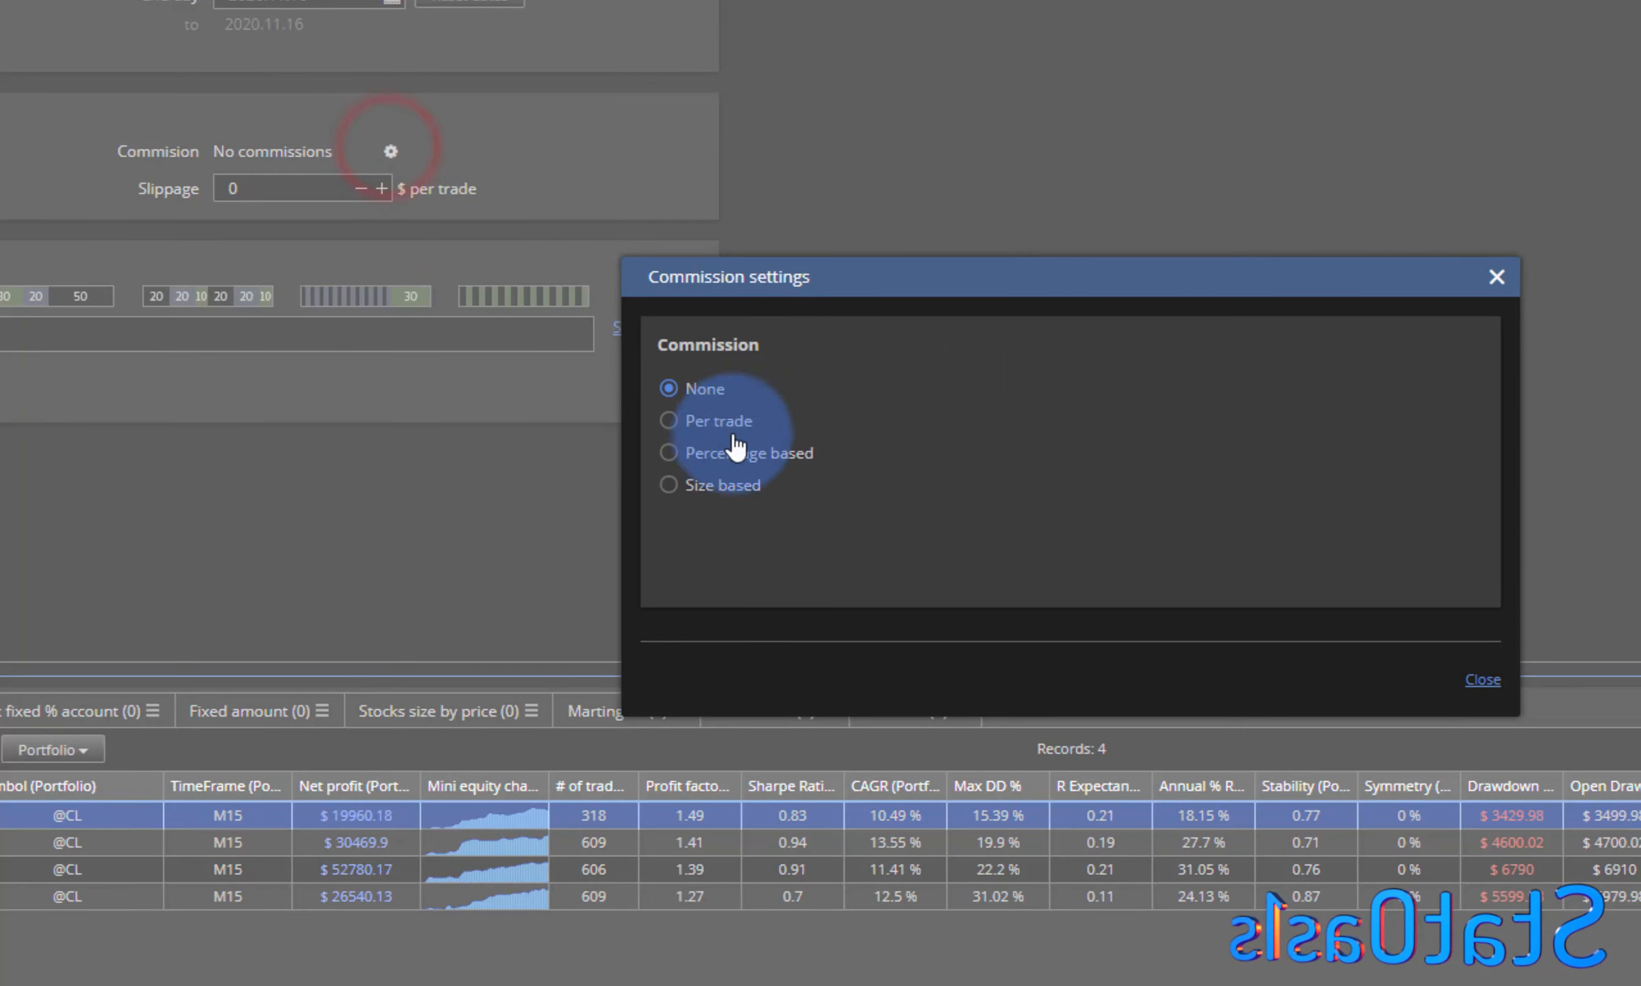
pyautogui.click(723, 483)
pyautogui.click(1134, 402)
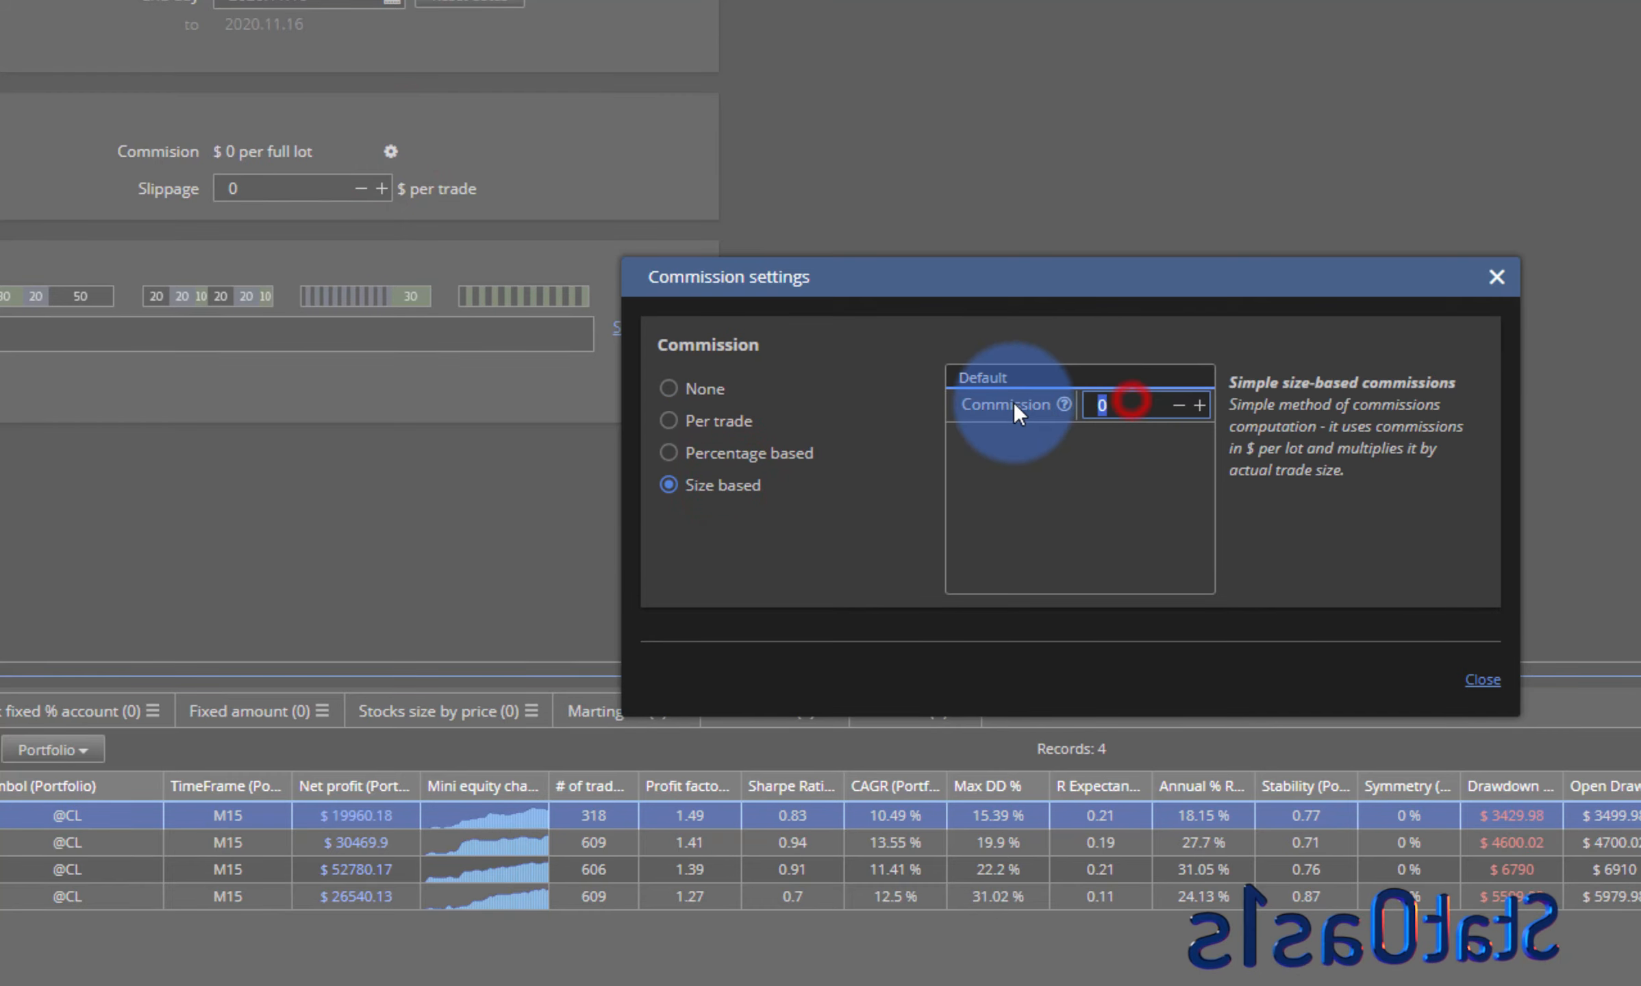
pyautogui.write('5')
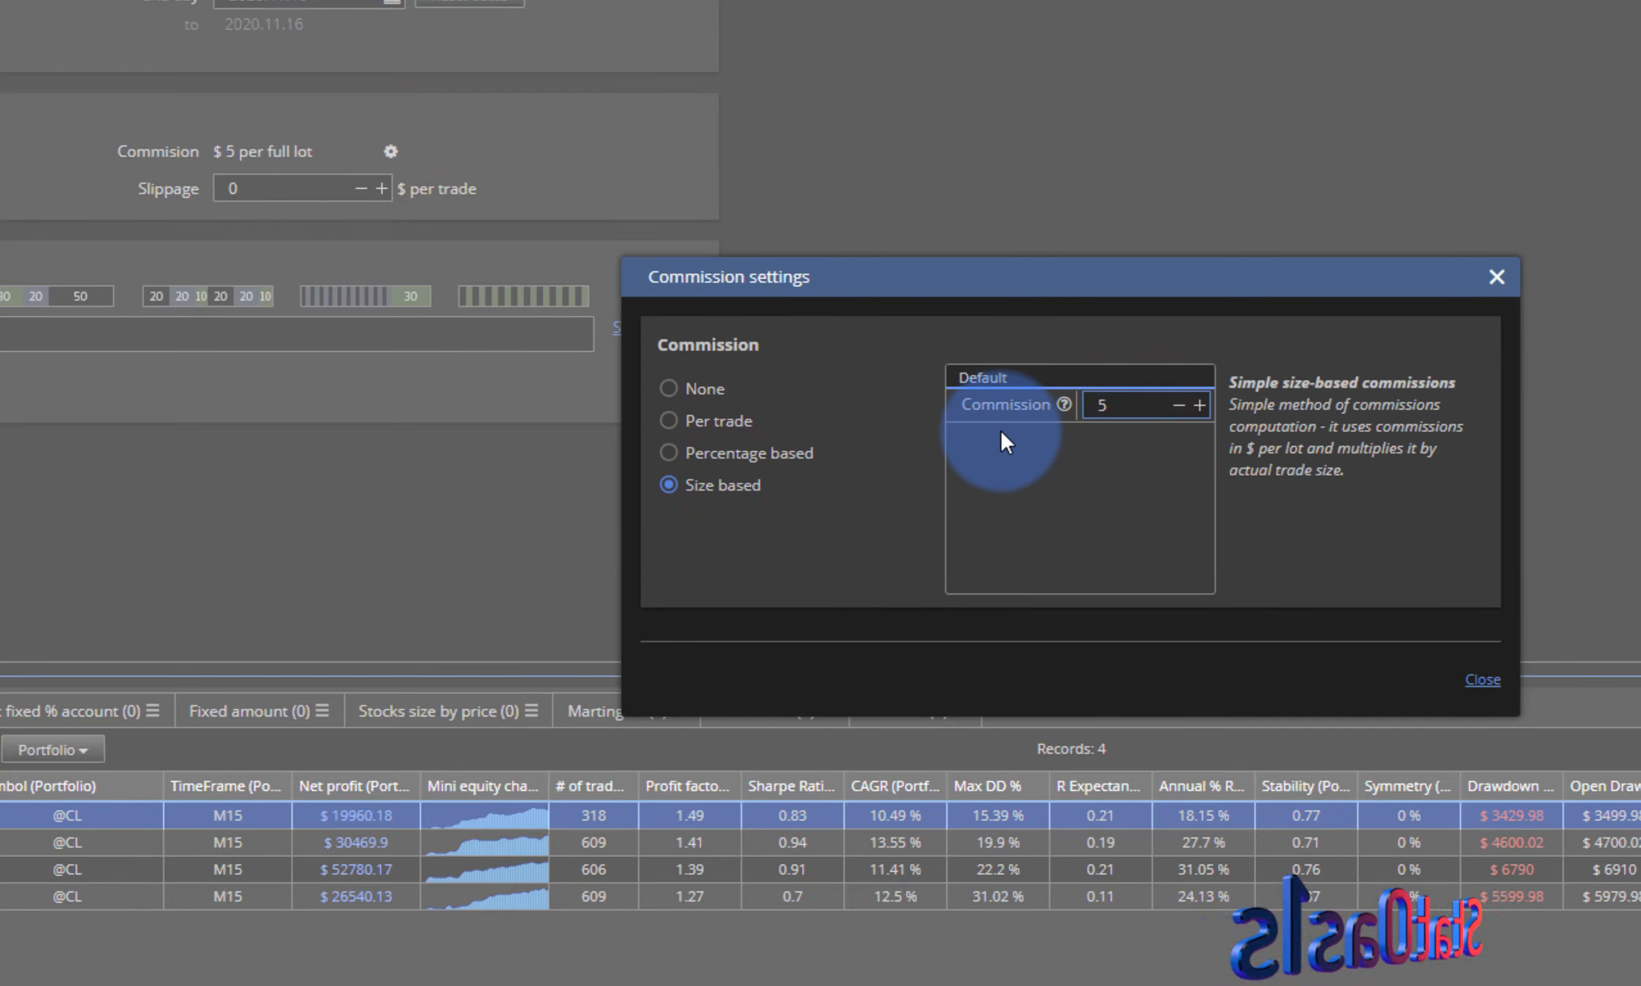
pyautogui.click(1476, 677)
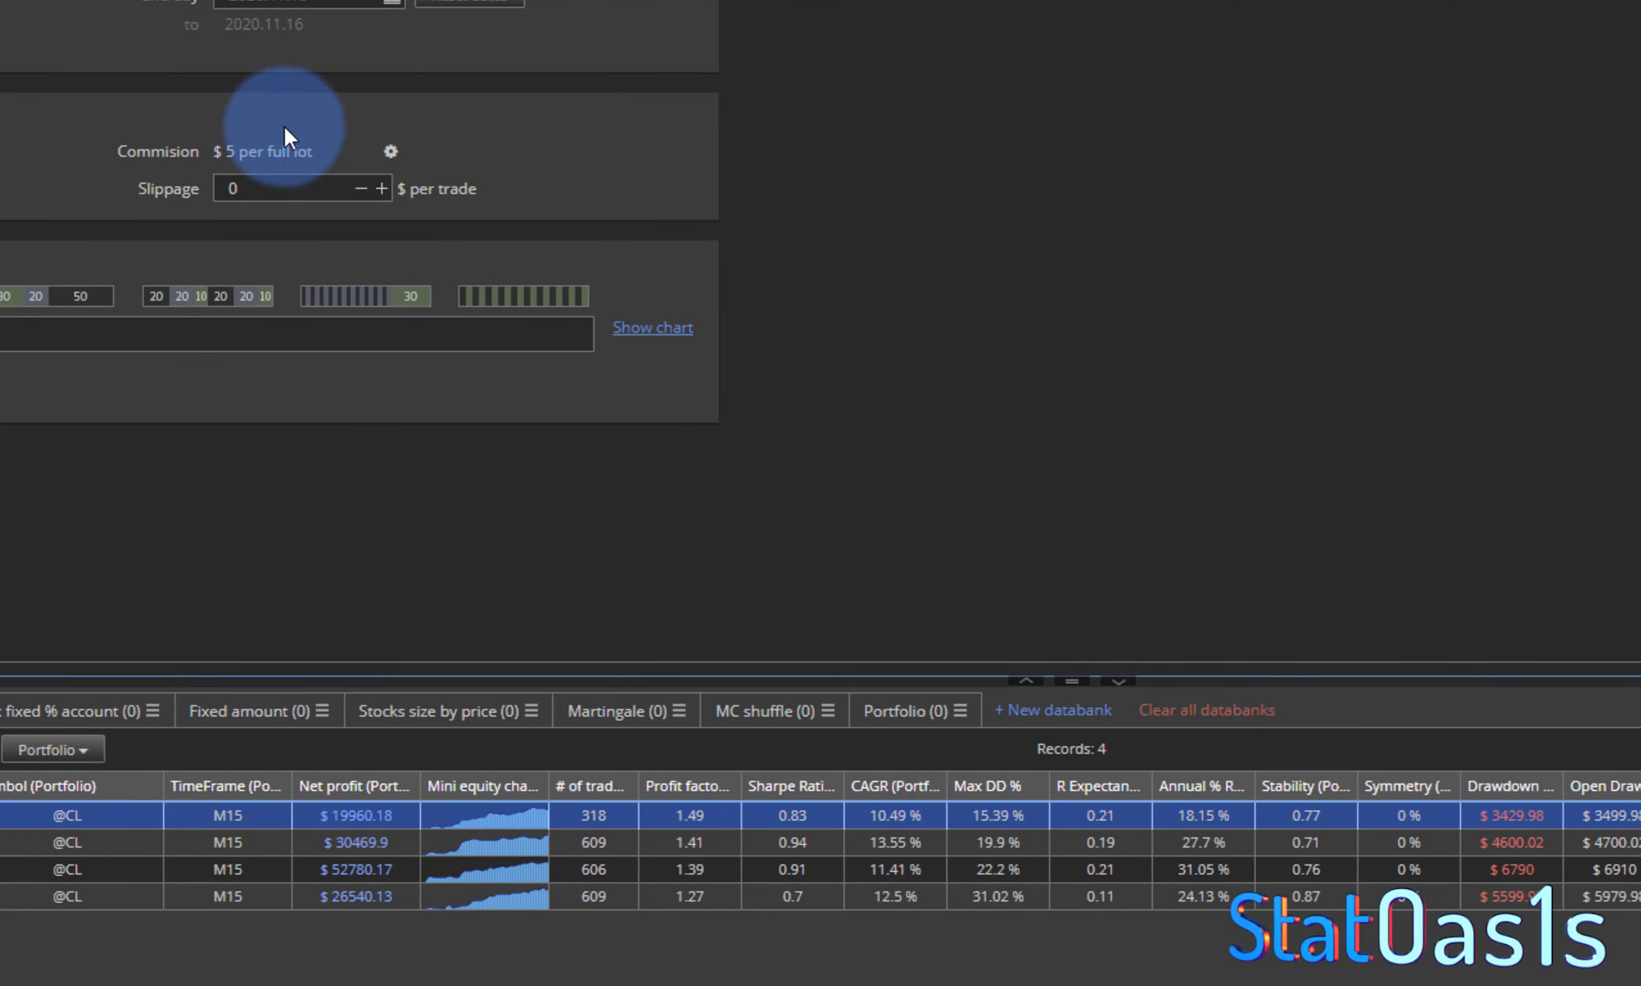
# - Set the slippage in the test parameters to $5 per trade
pyautogui.click(381, 188)
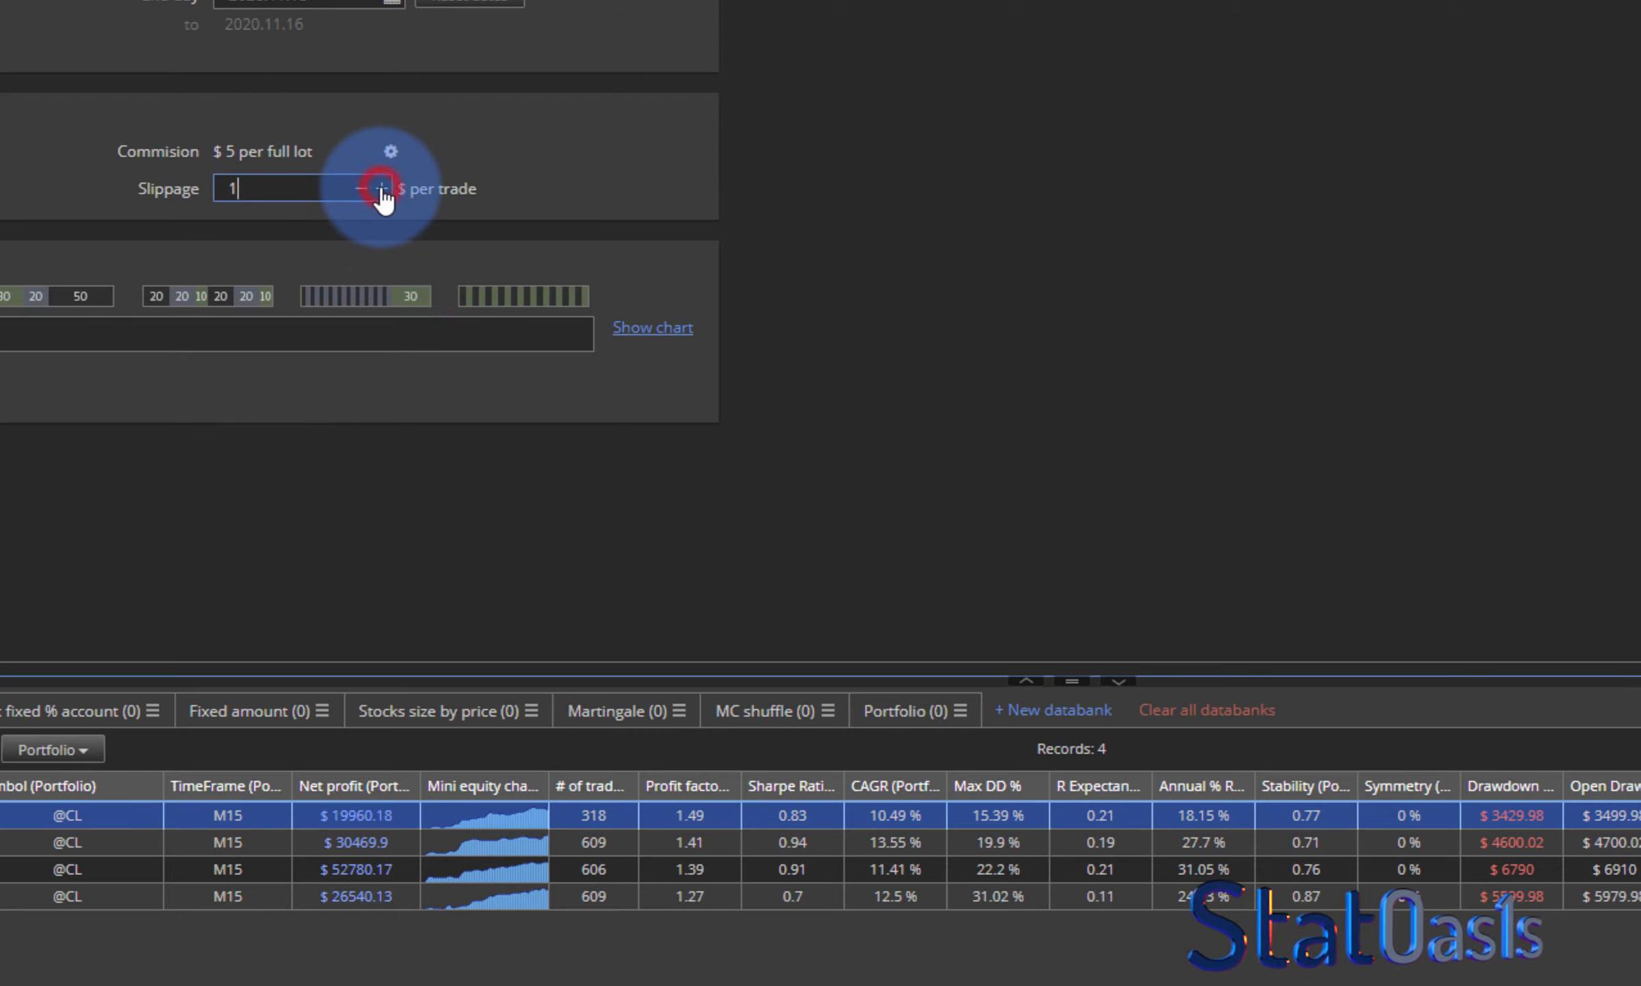
pyautogui.doubleClick(310, 195)
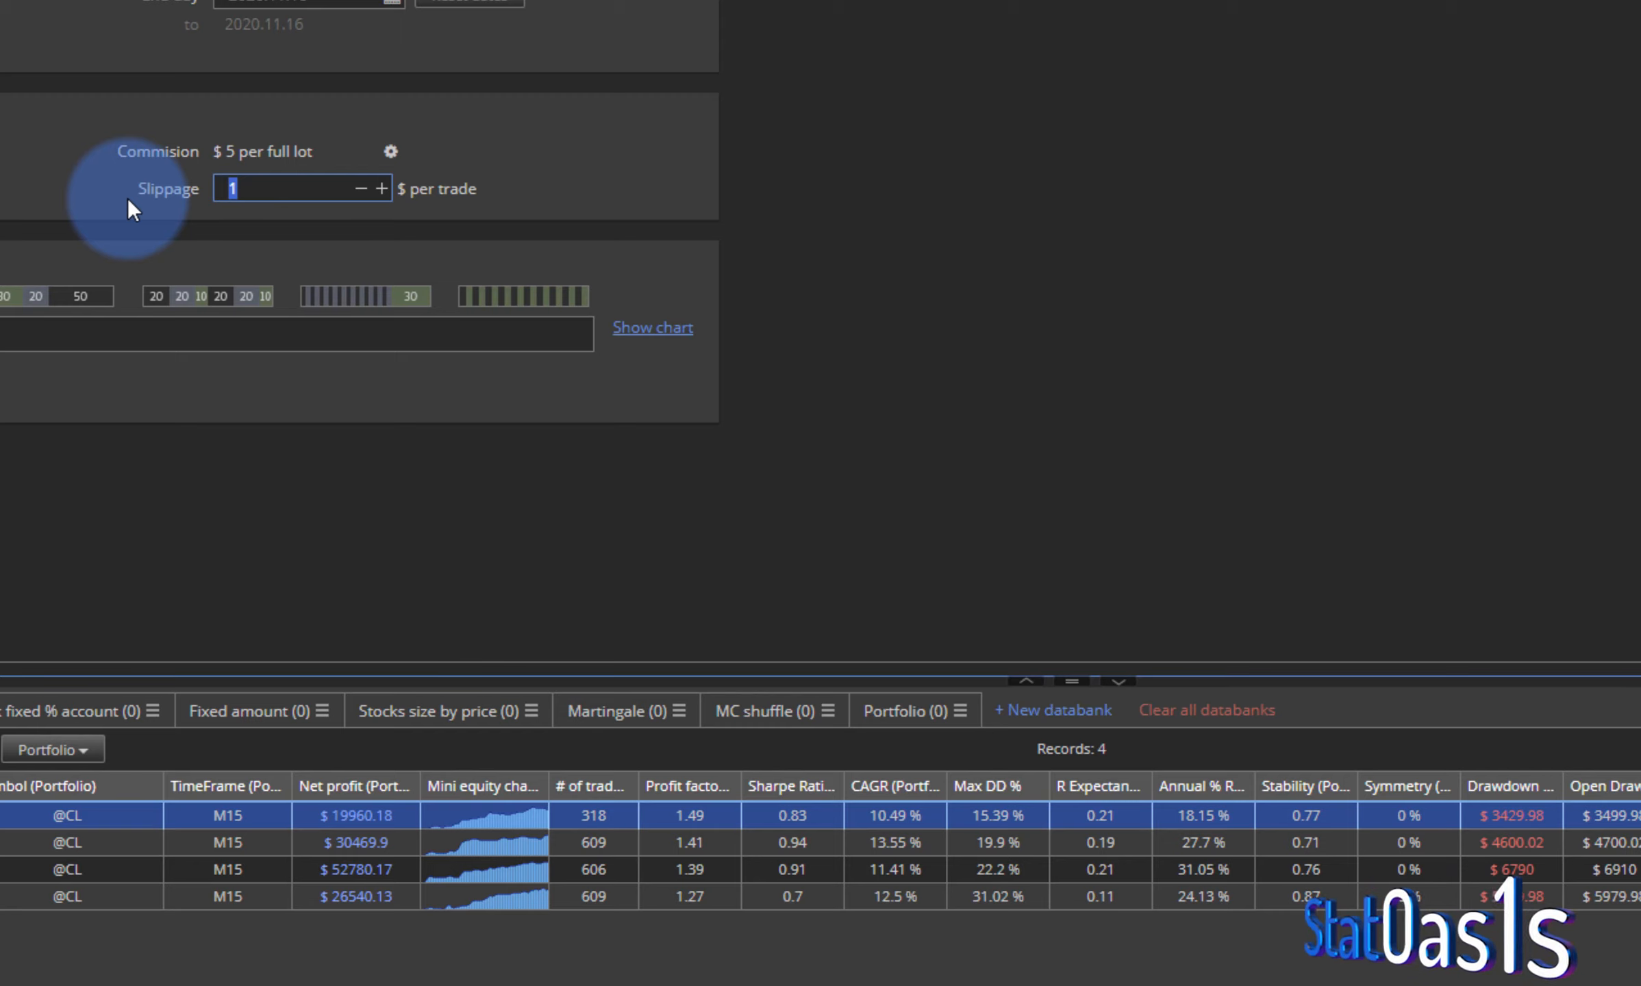
pyautogui.write('5')
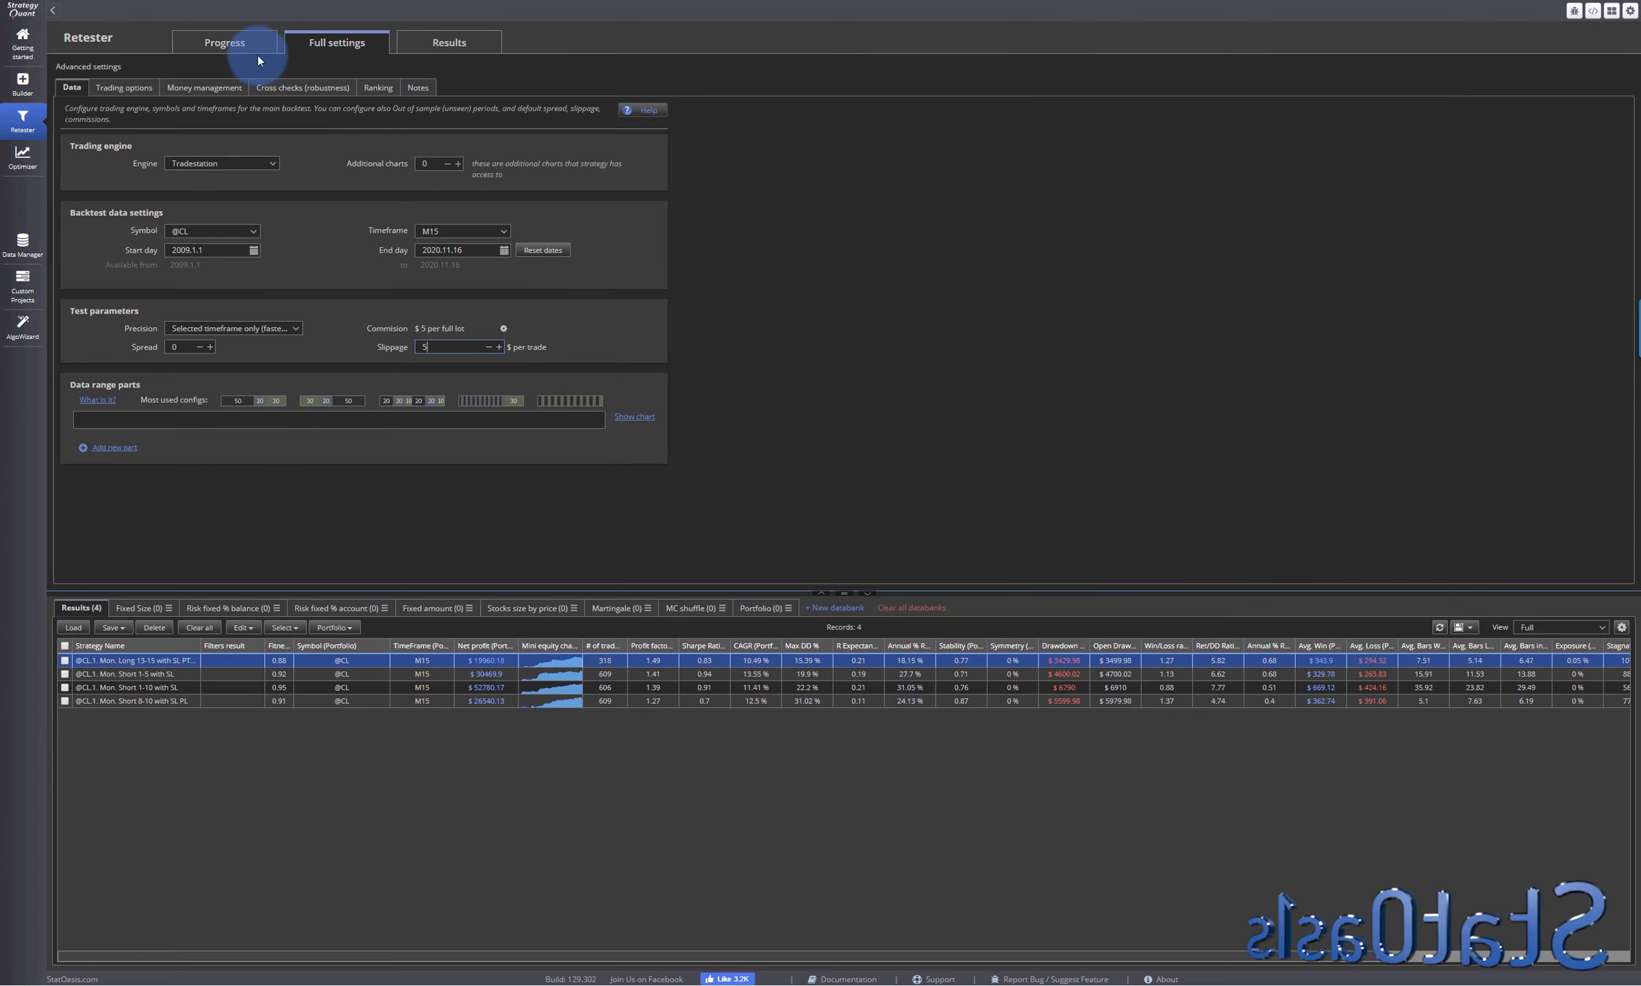
# - Retest only the Mon. Long 13-15 strategy into the Portfolio databank and show that databank
pyautogui.click(226, 44)
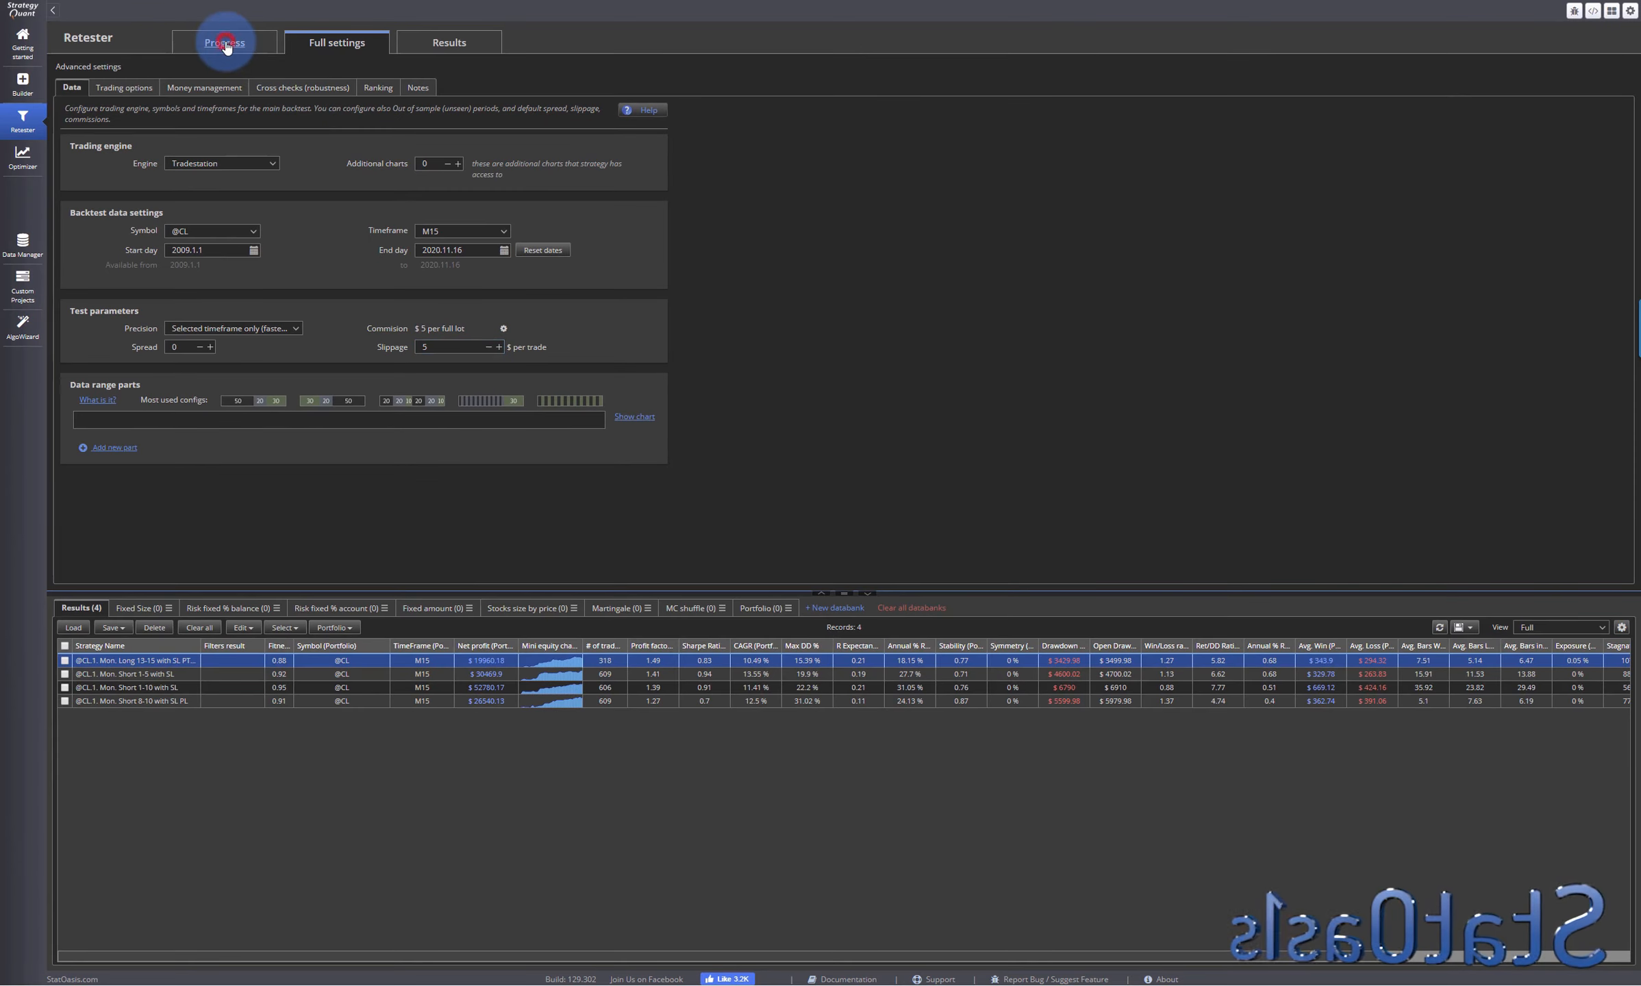
pyautogui.click(64, 660)
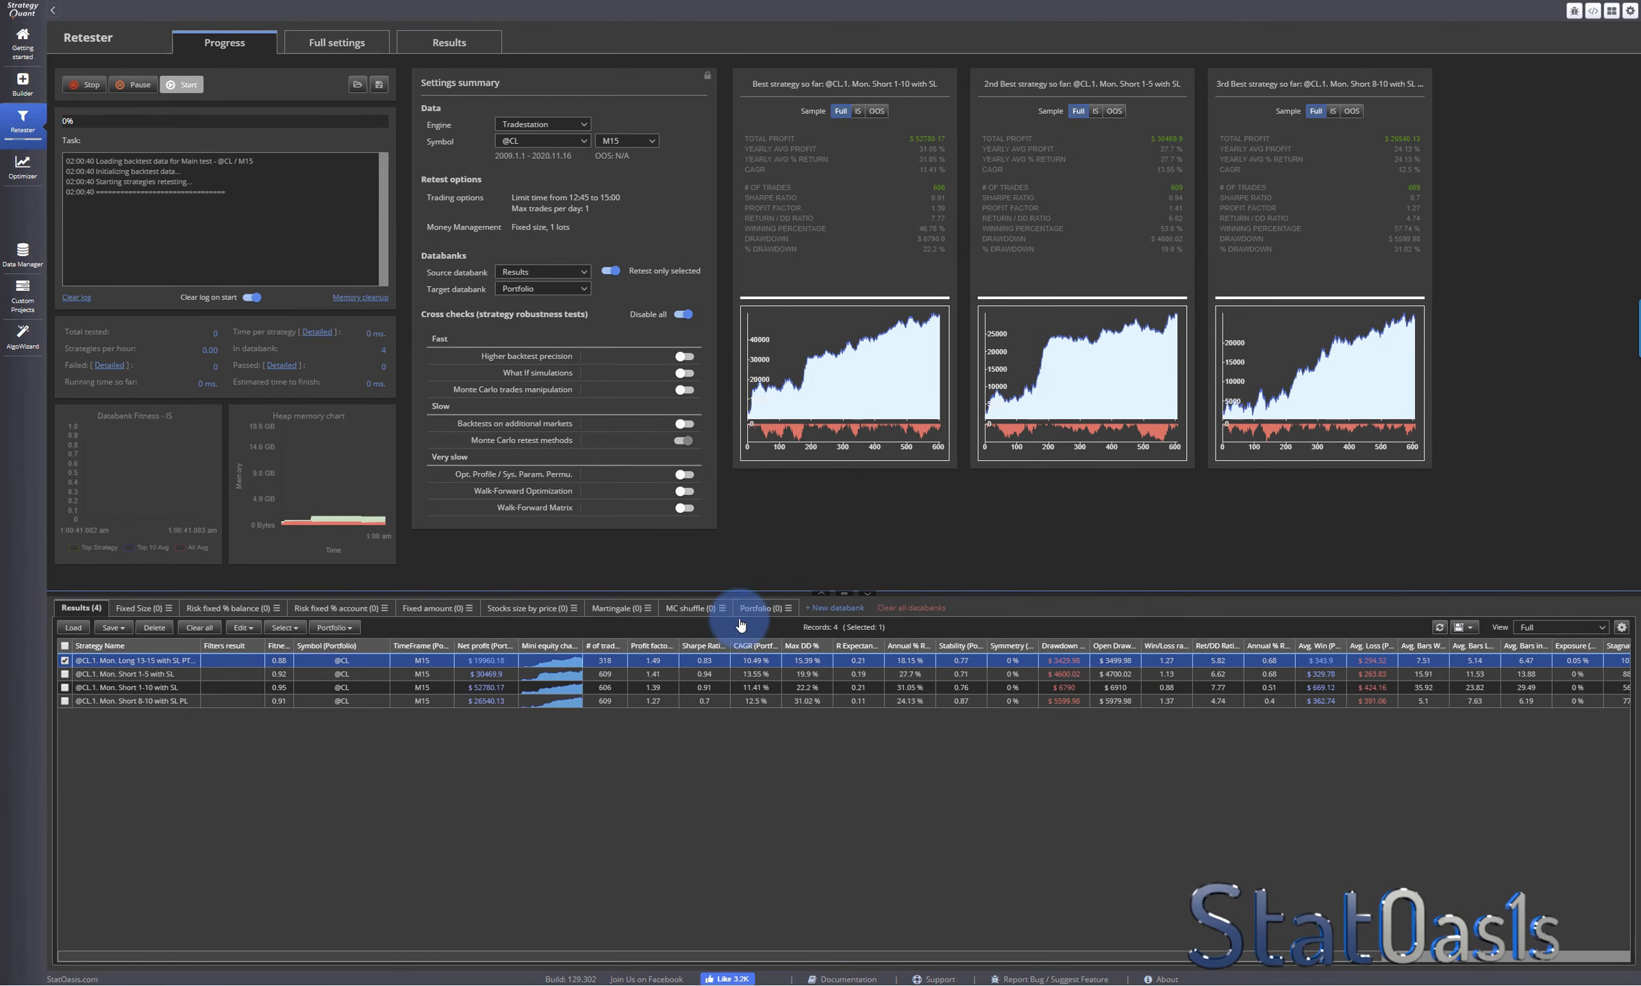
pyautogui.click(764, 610)
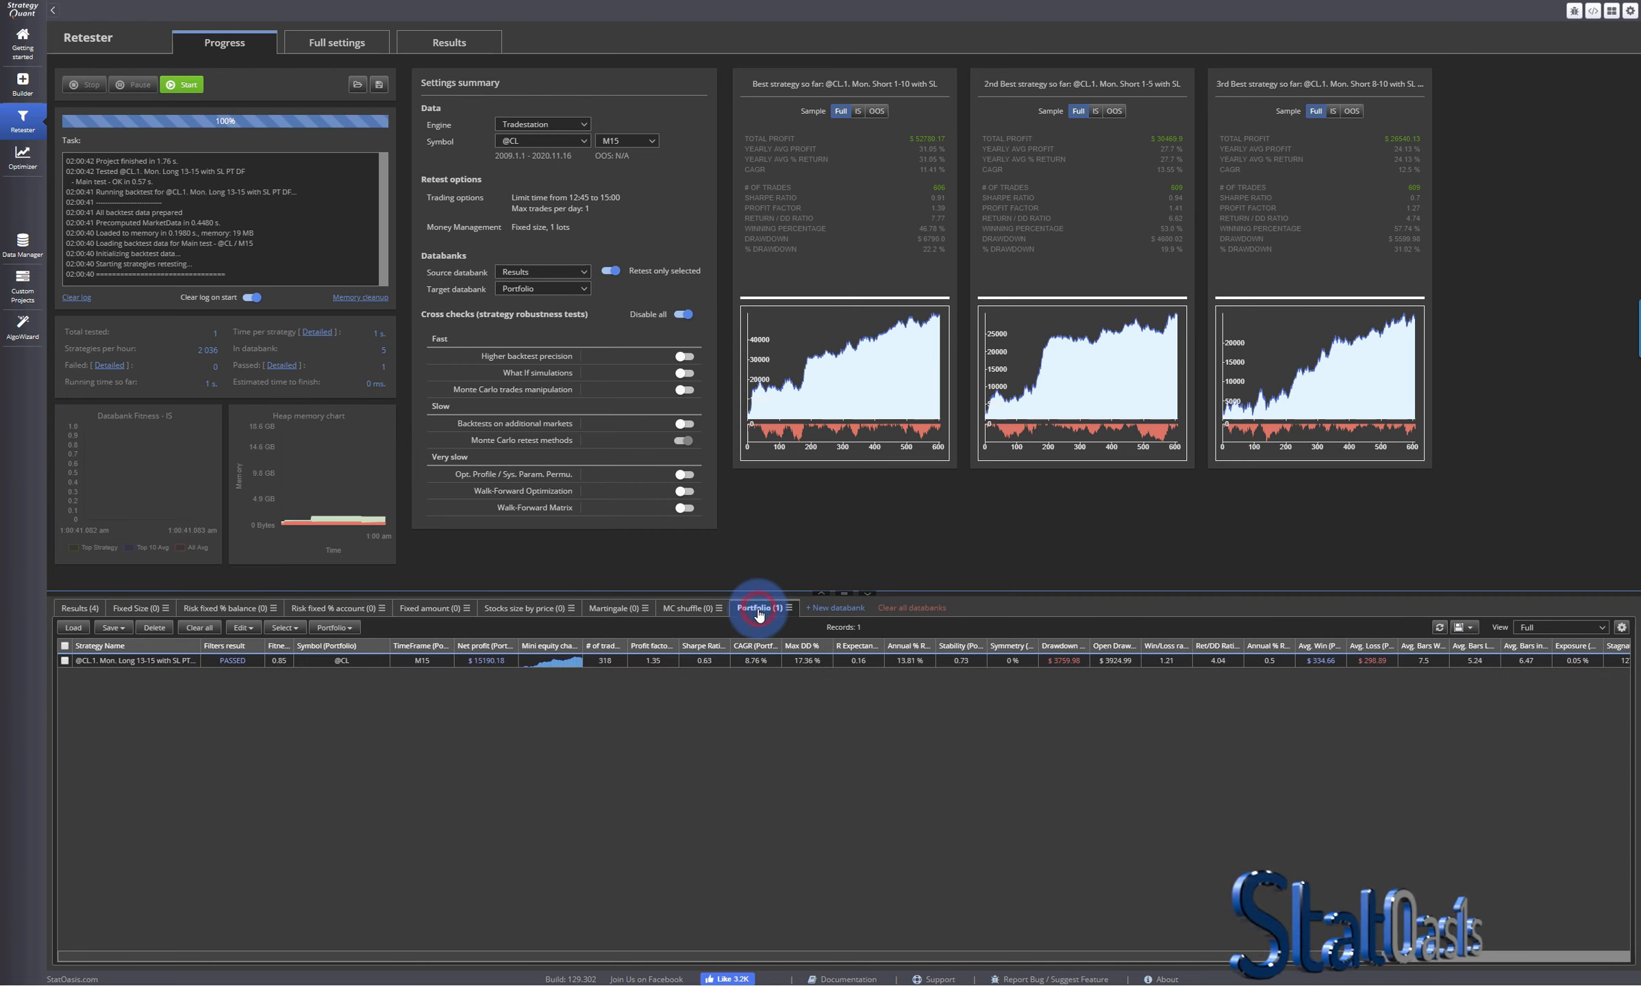
# - Open the retested strategy from the Portfolio databank and examine its trades, equity chart and trade analysis by year
pyautogui.doubleClick(165, 662)
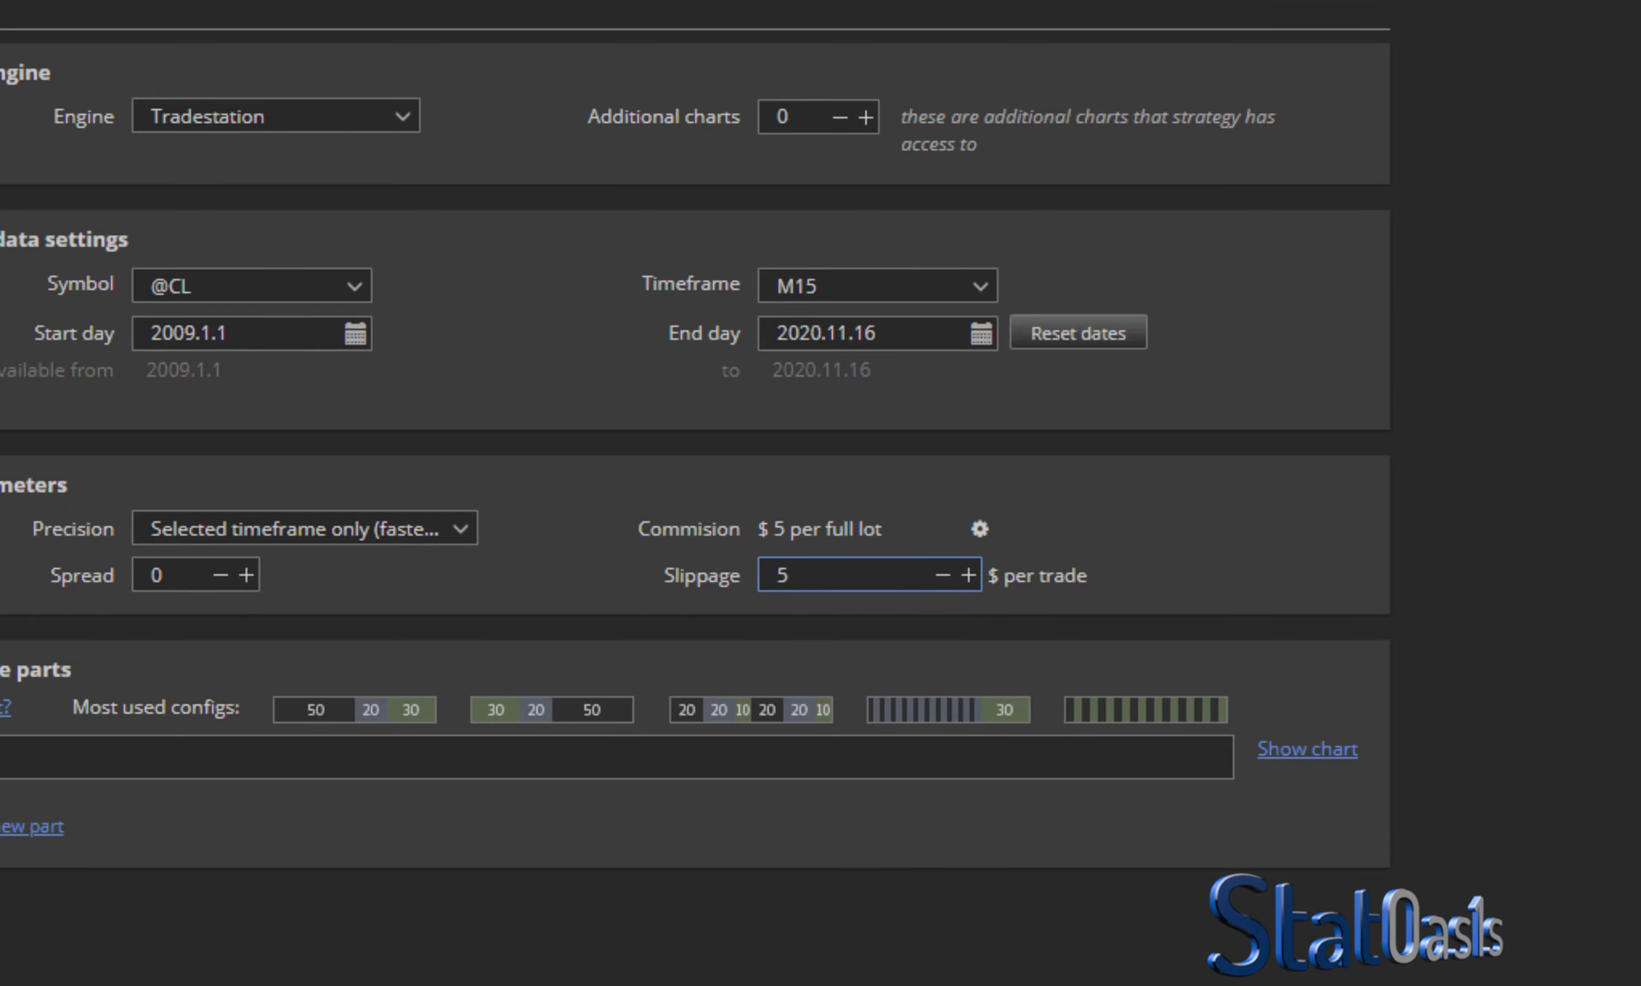
pyautogui.click(438, 102)
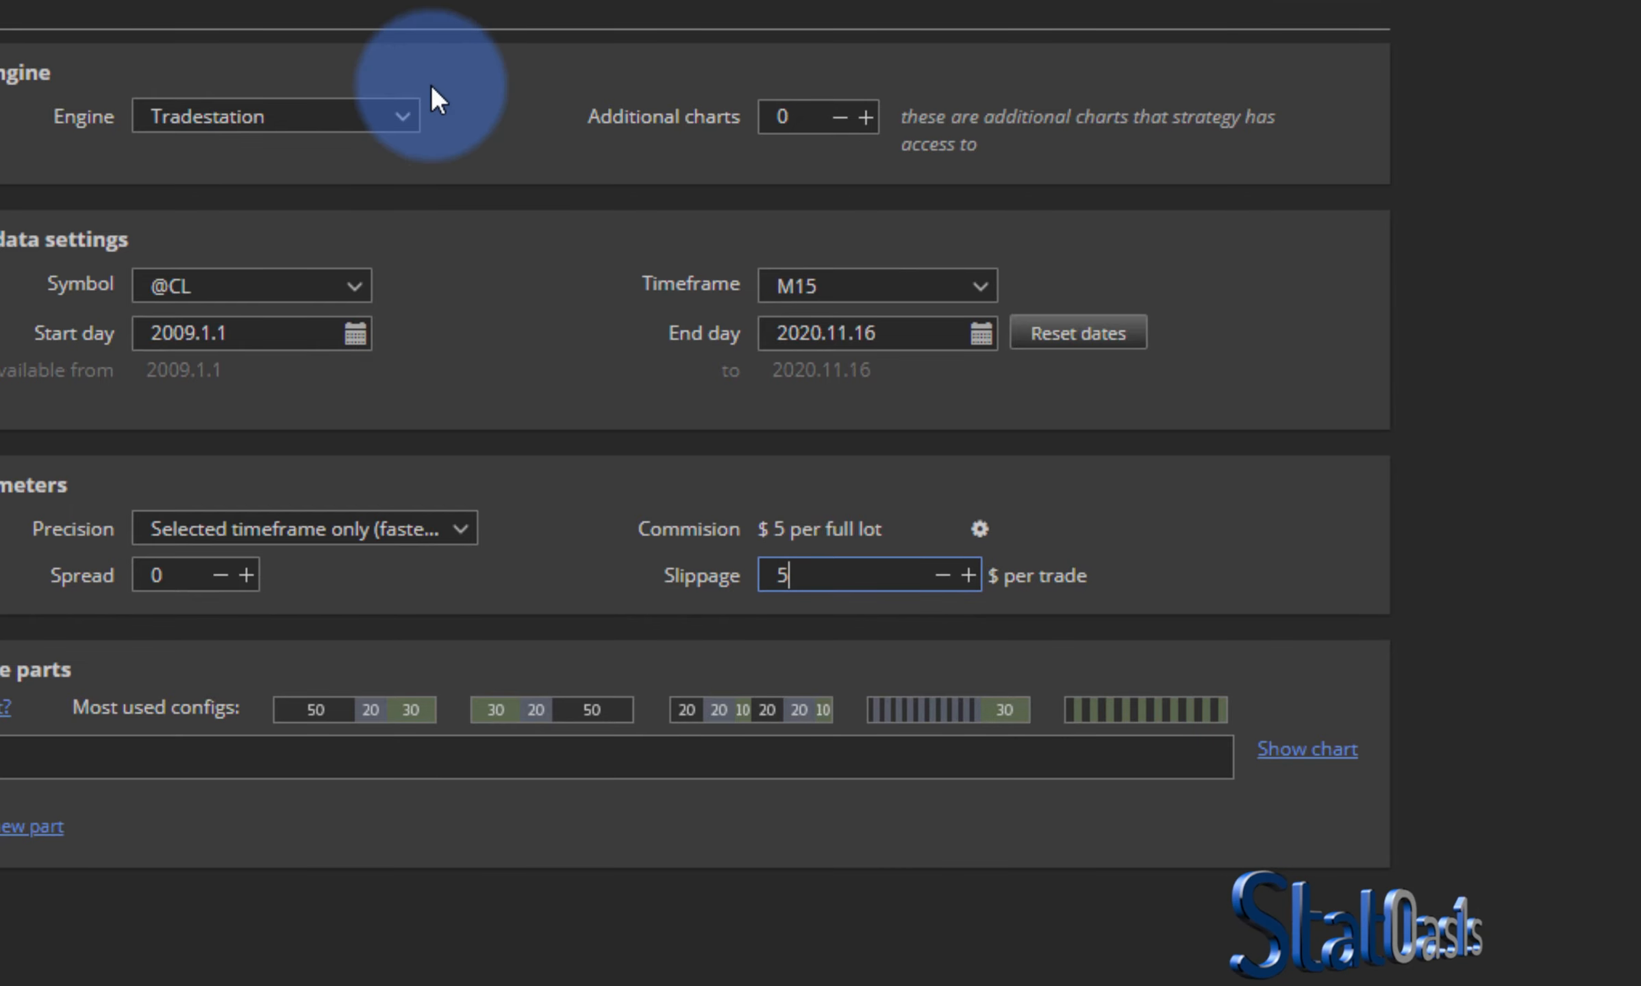
pyautogui.click(449, 43)
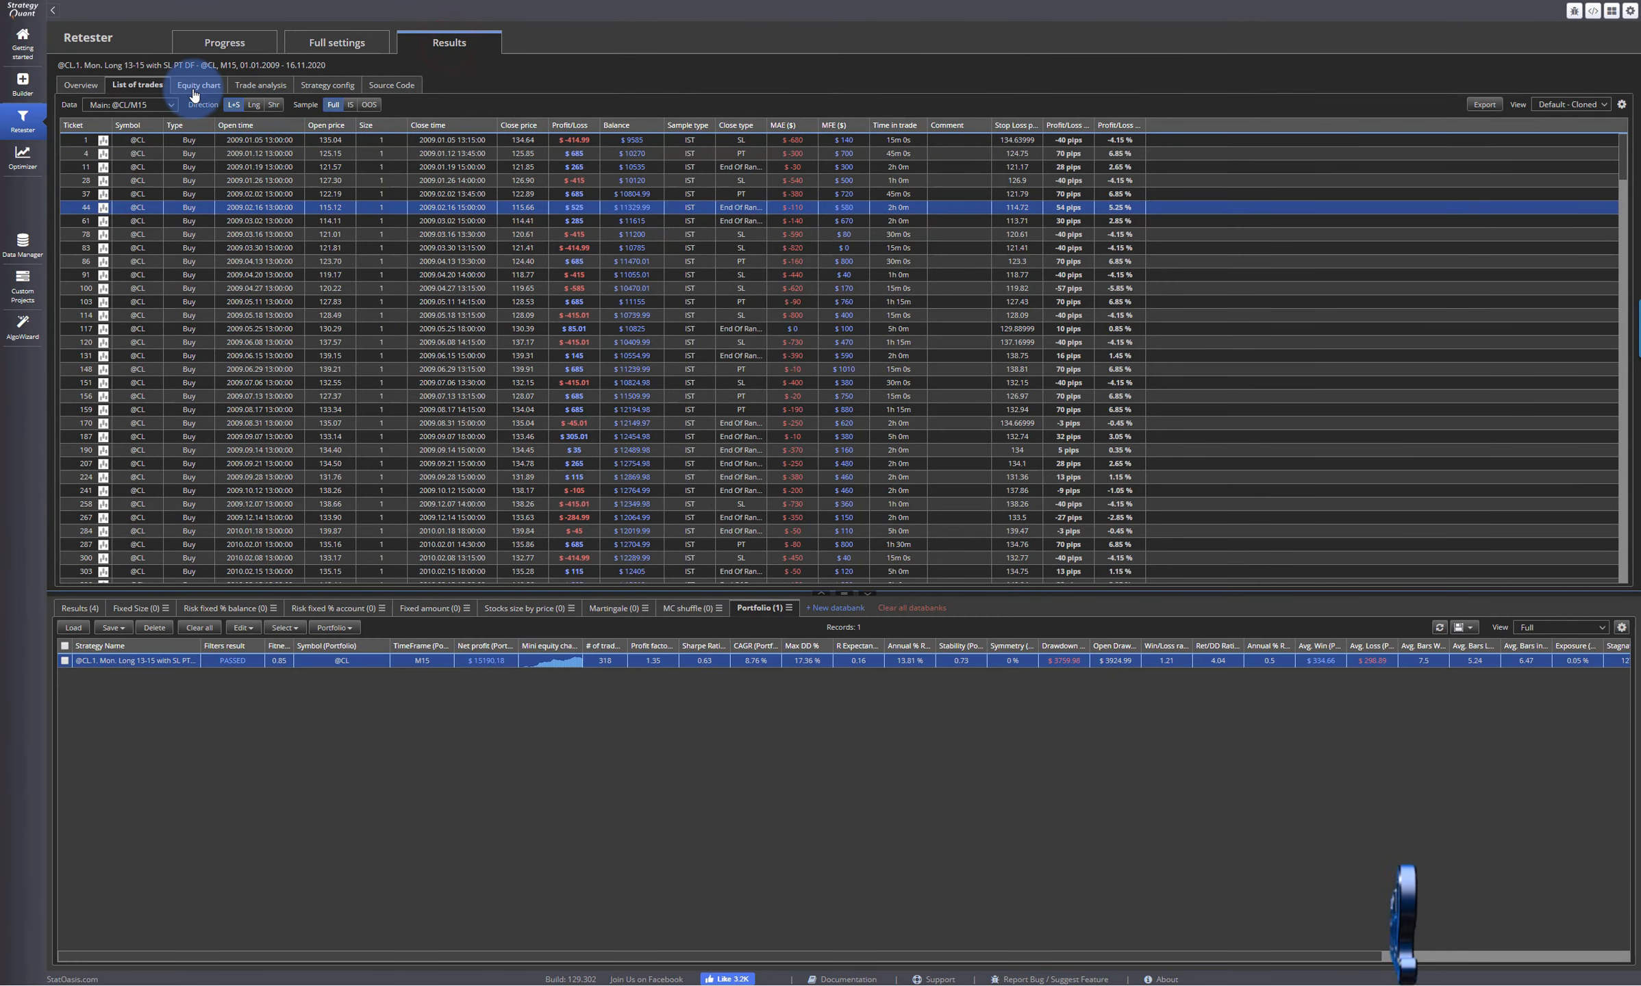
pyautogui.click(196, 86)
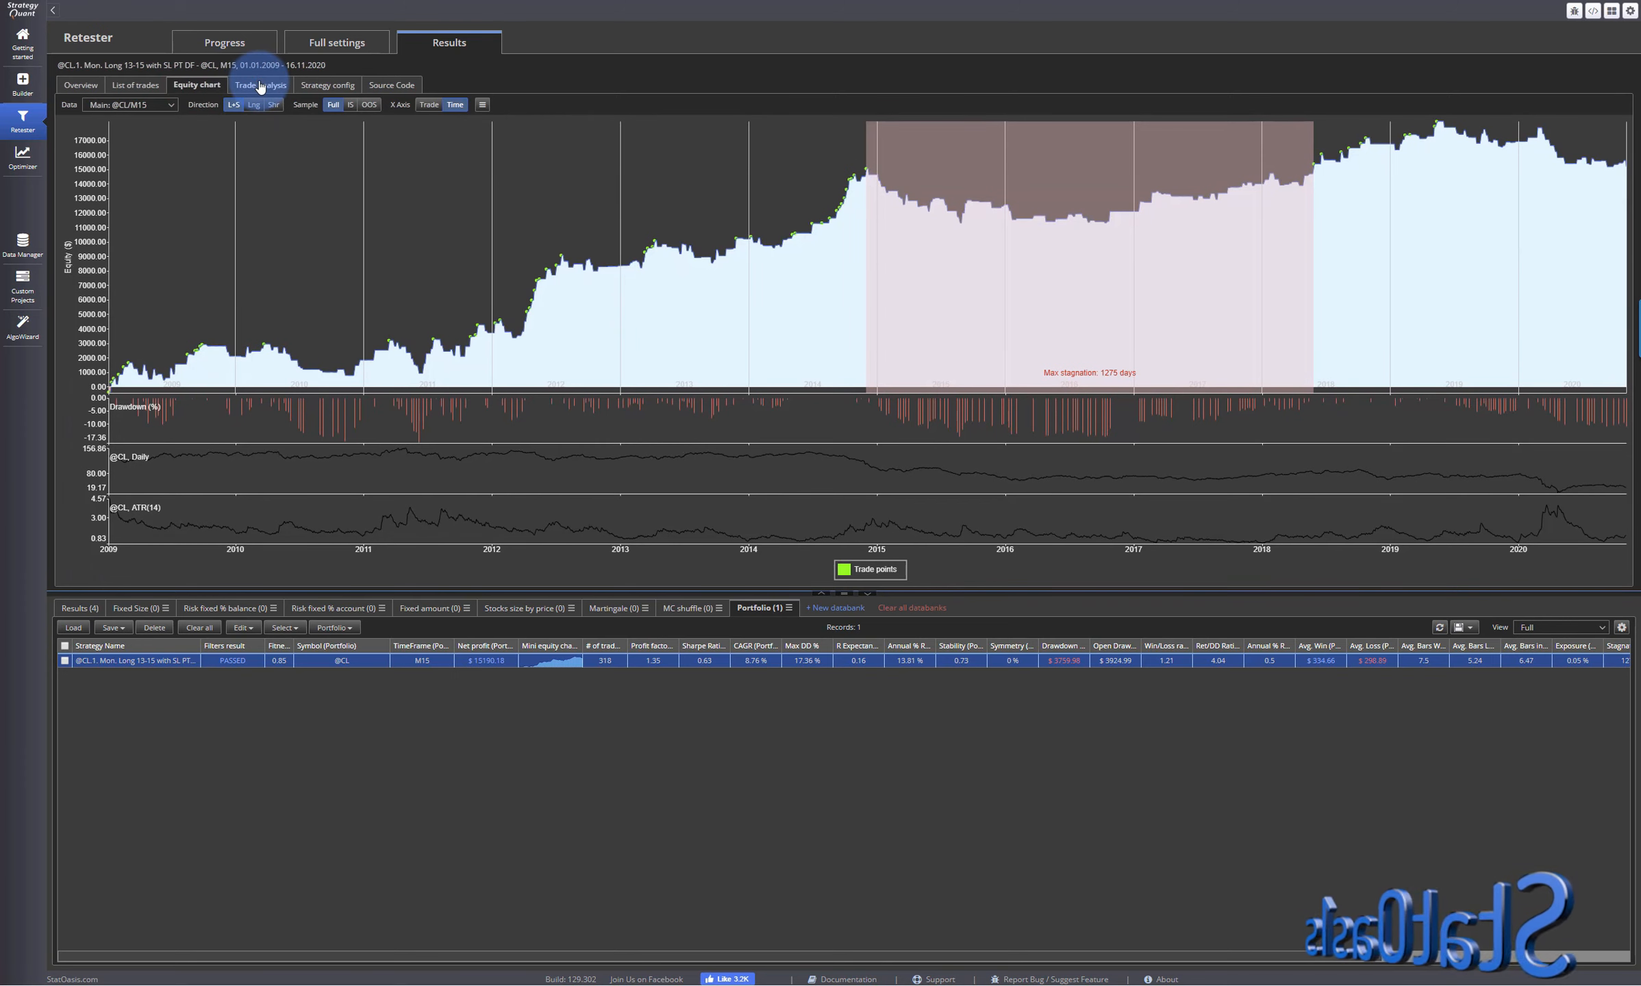
pyautogui.click(260, 86)
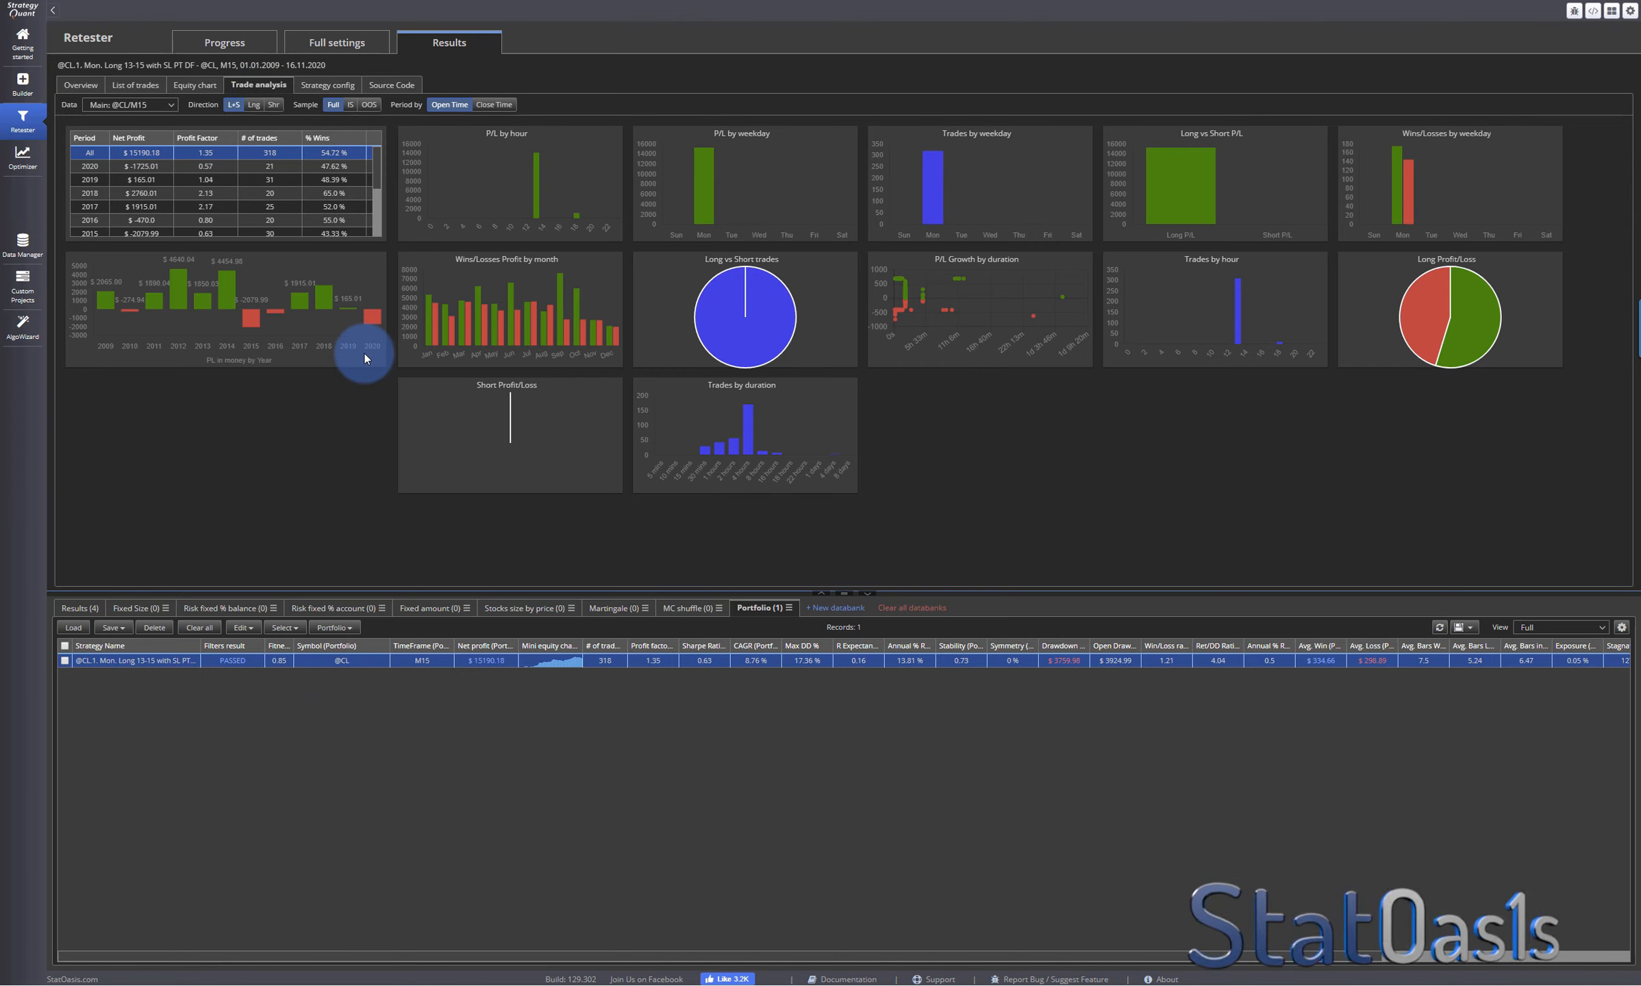
pyautogui.moveTo(252, 318)
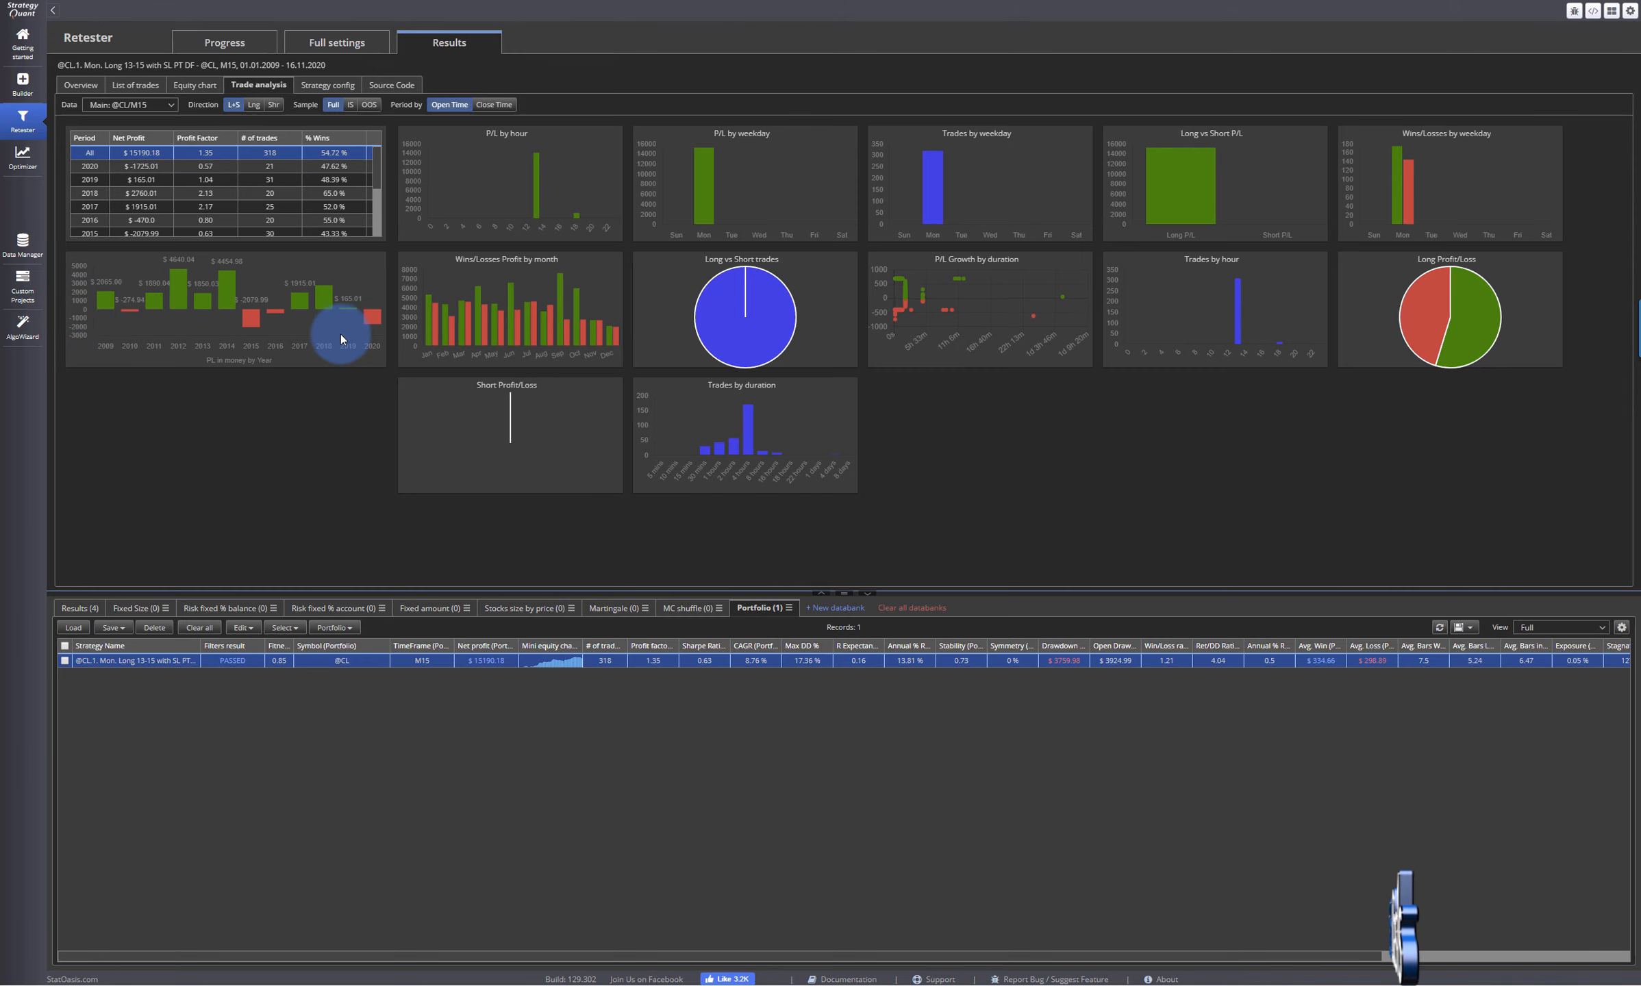
# - Select only the Mon. Short 1-5 strategy in the Results databank and apply its strategy config to the Retester
pyautogui.click(80, 608)
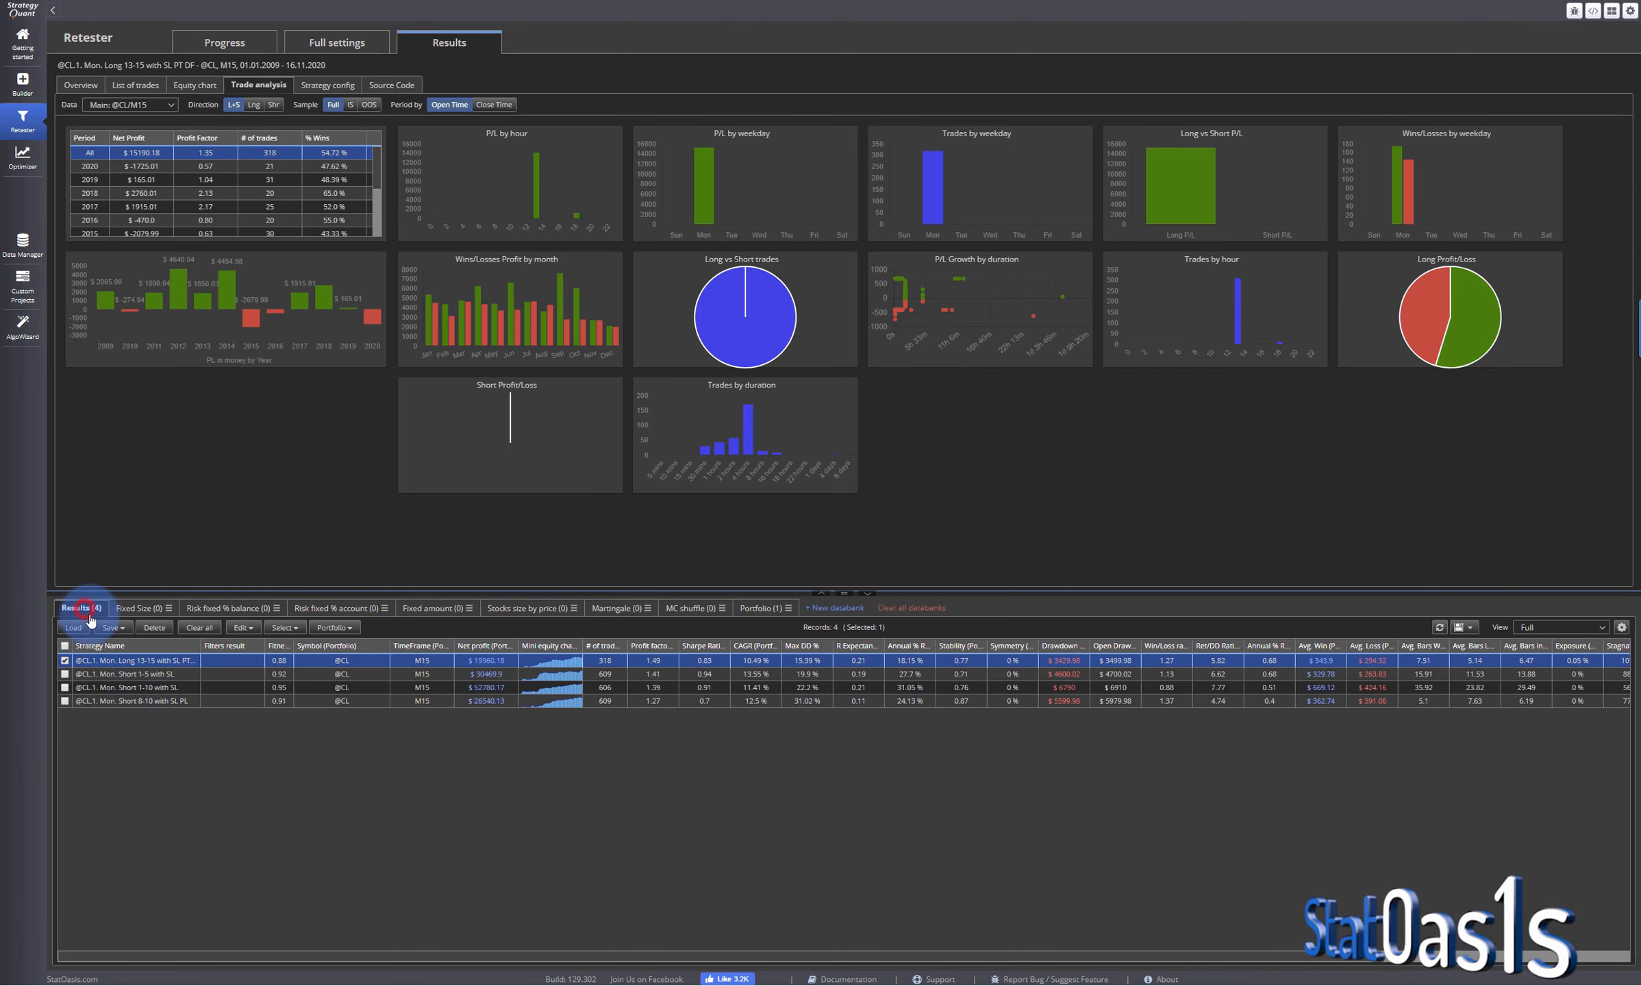
pyautogui.click(65, 674)
pyautogui.doubleClick(110, 674)
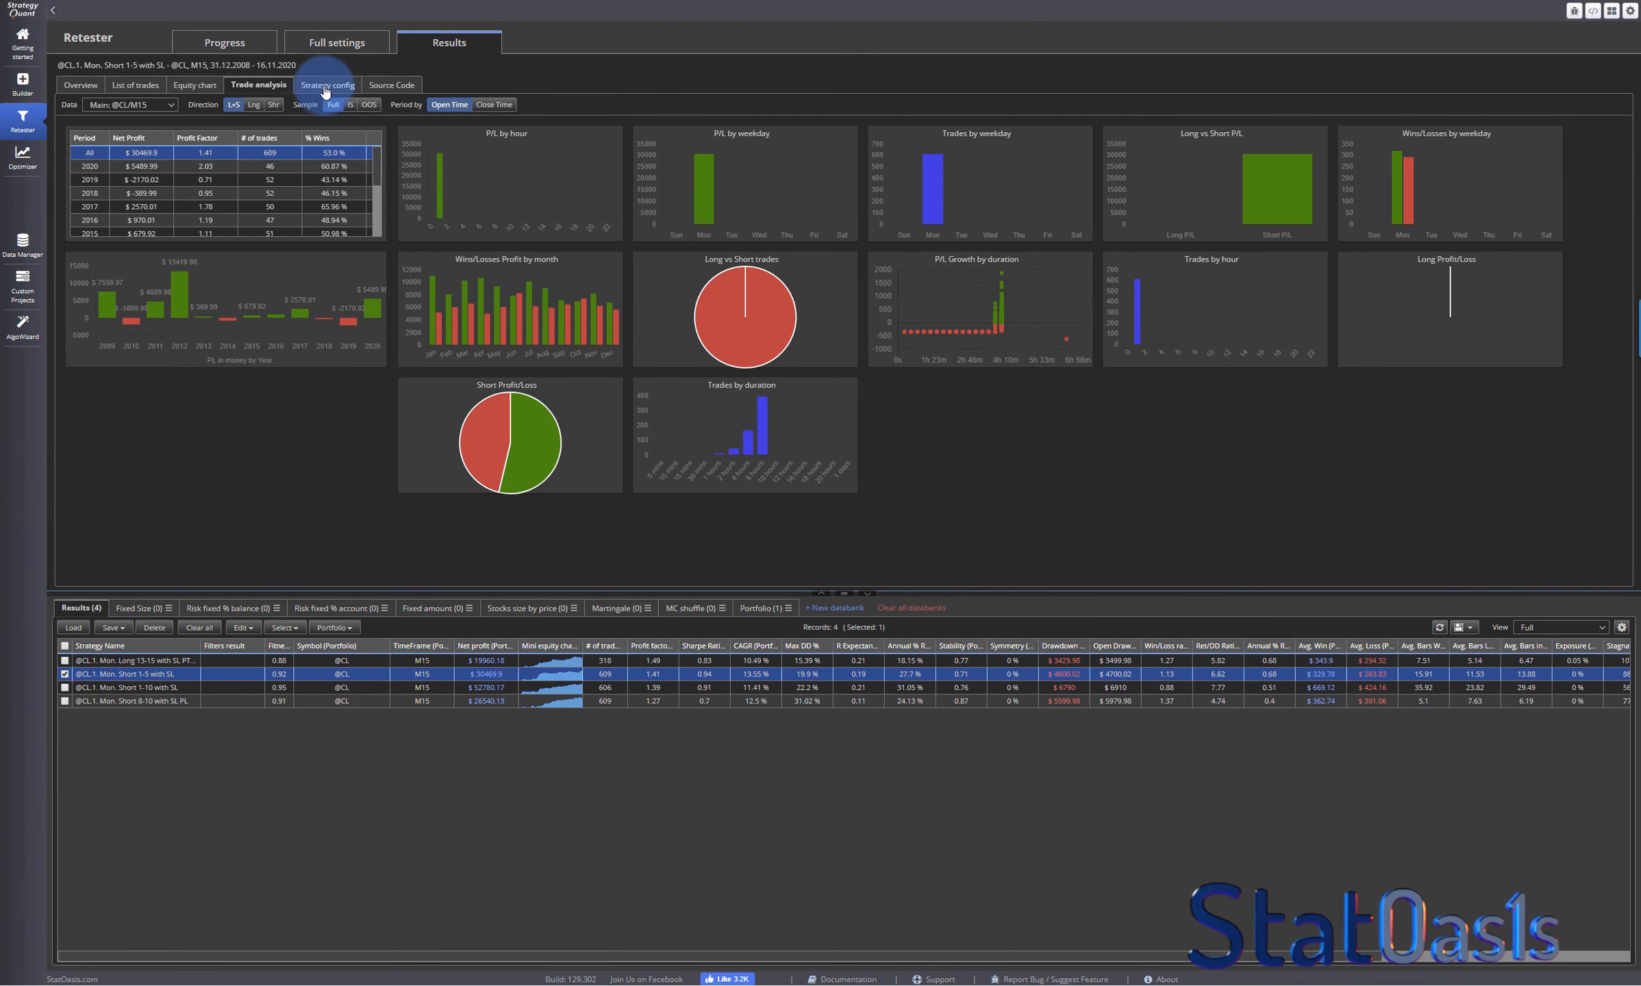
pyautogui.click(320, 84)
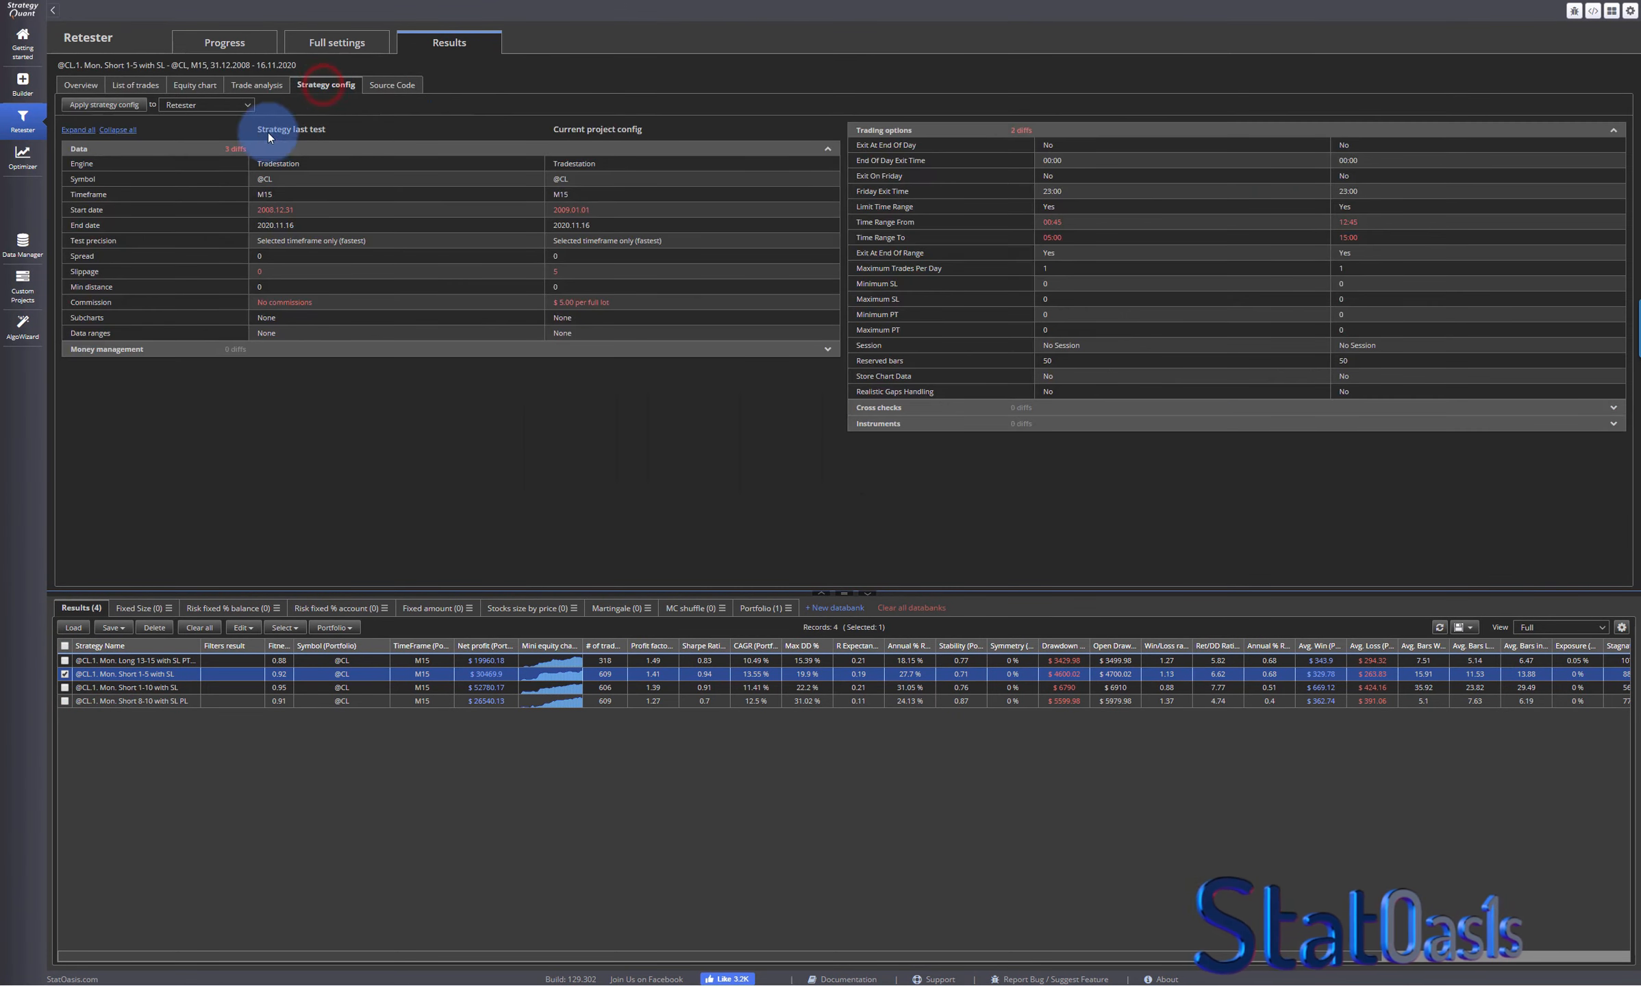
pyautogui.click(124, 109)
pyautogui.click(995, 532)
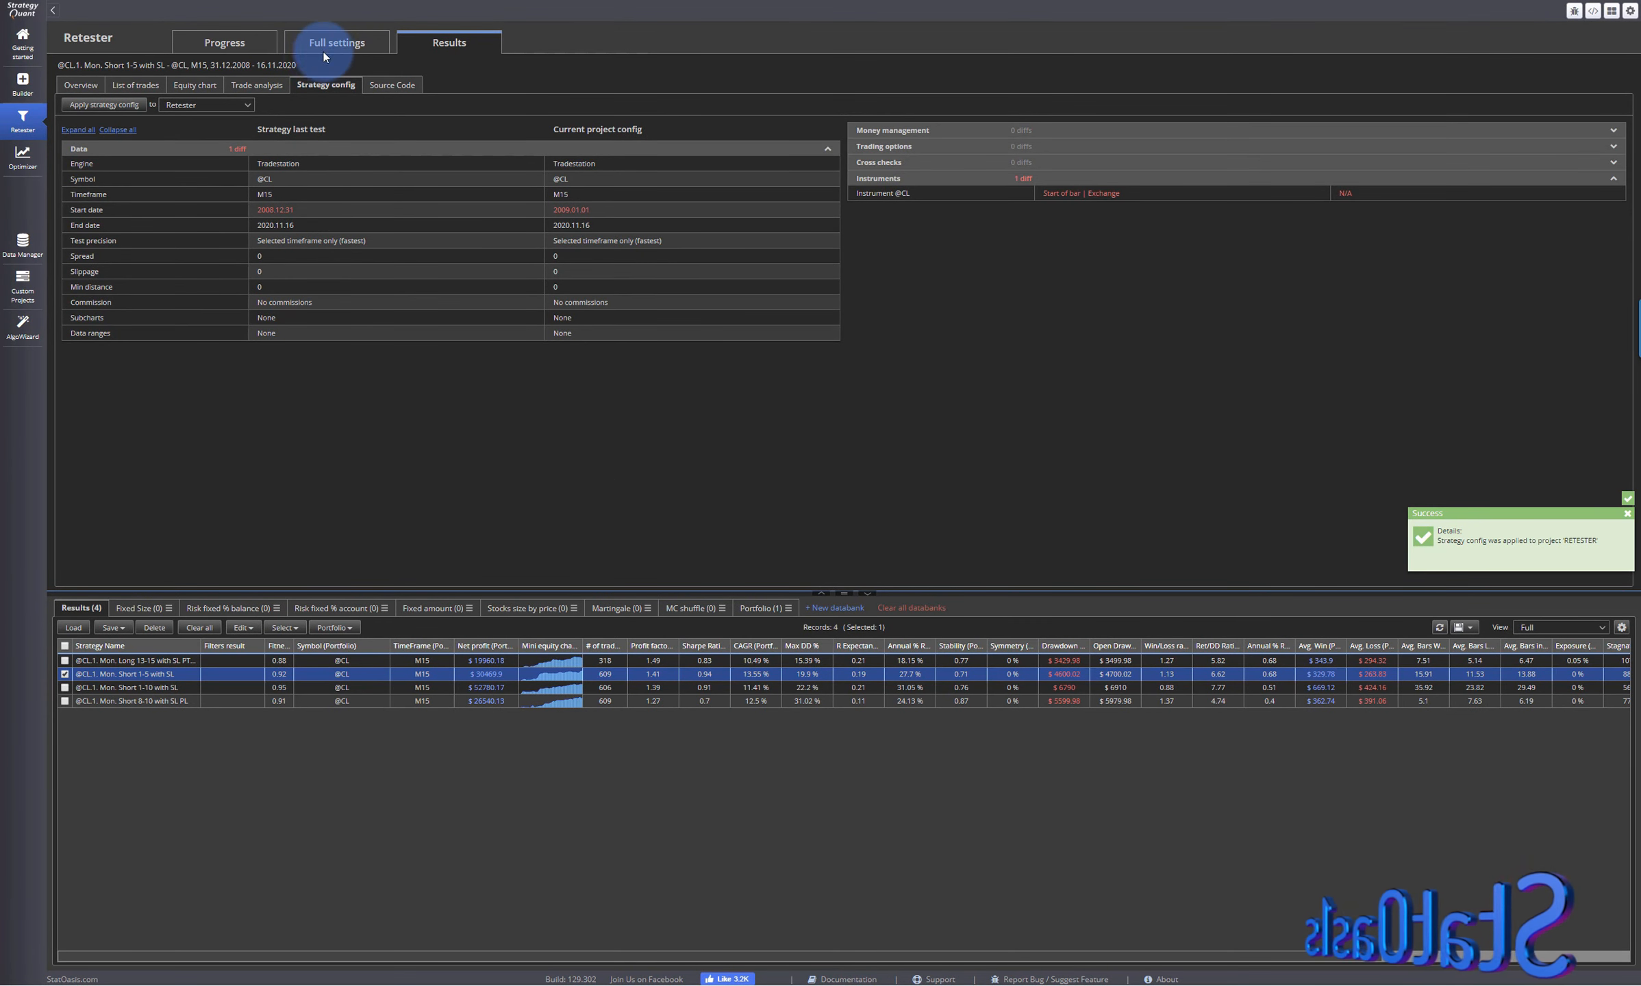
# - Set the Short 1-5 retest's commission to size based at $5 per full lot and its slippage to $5 per trade
pyautogui.click(315, 56)
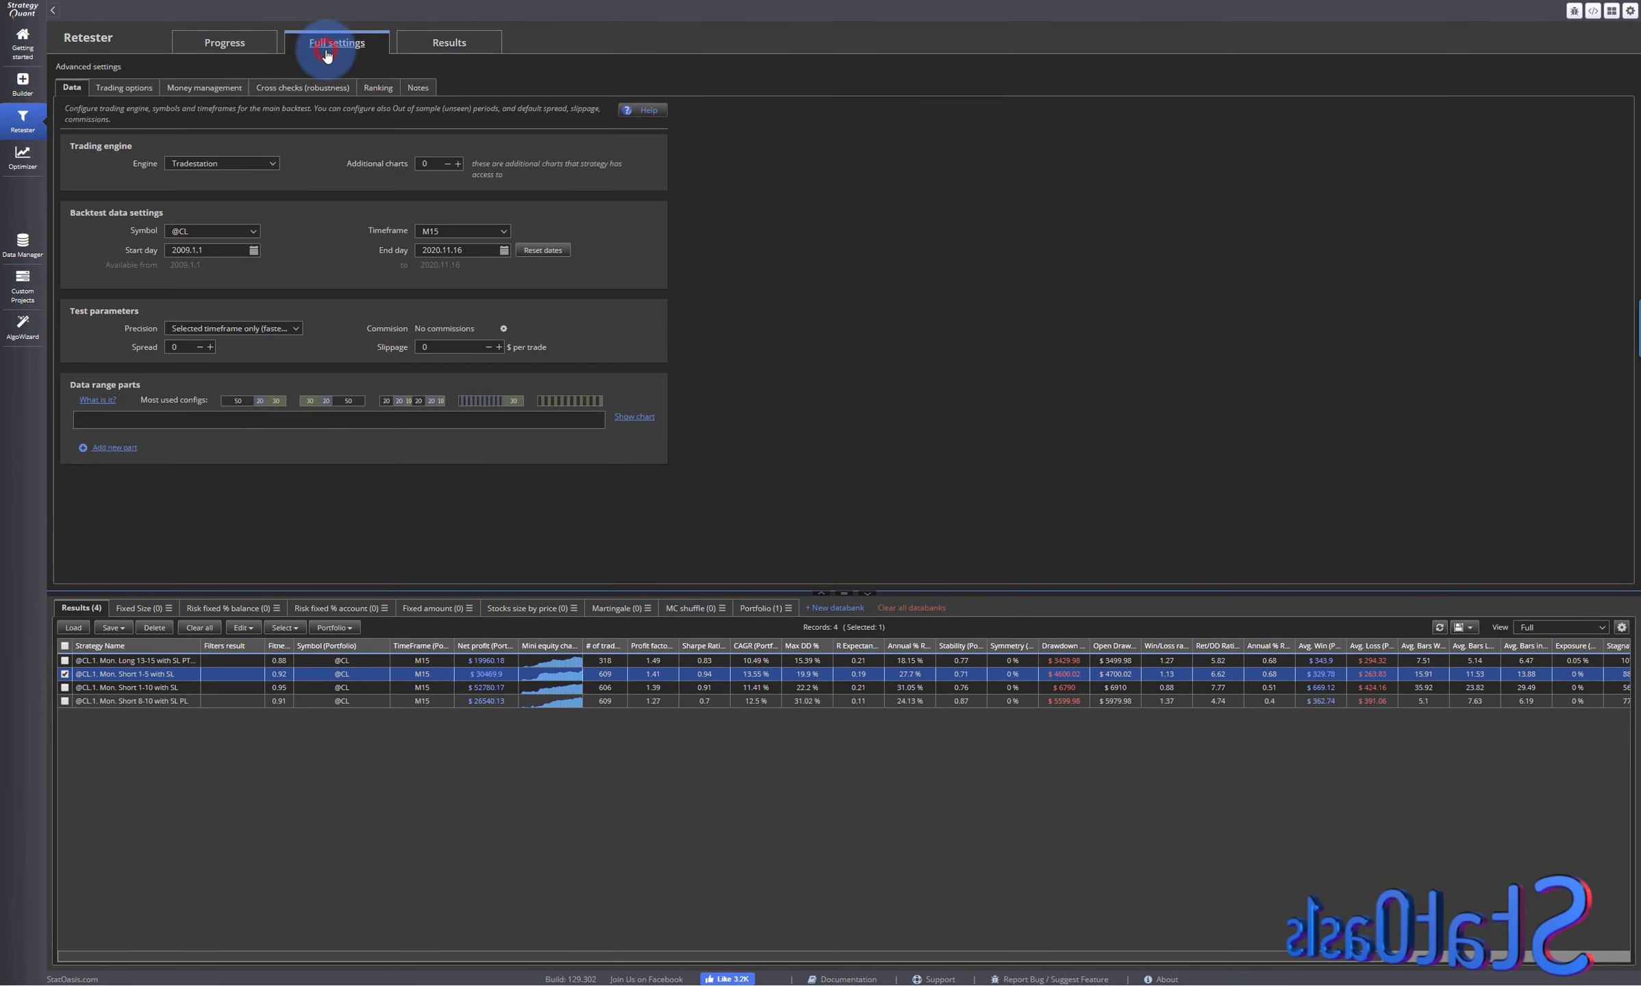
pyautogui.click(503, 329)
pyautogui.click(654, 498)
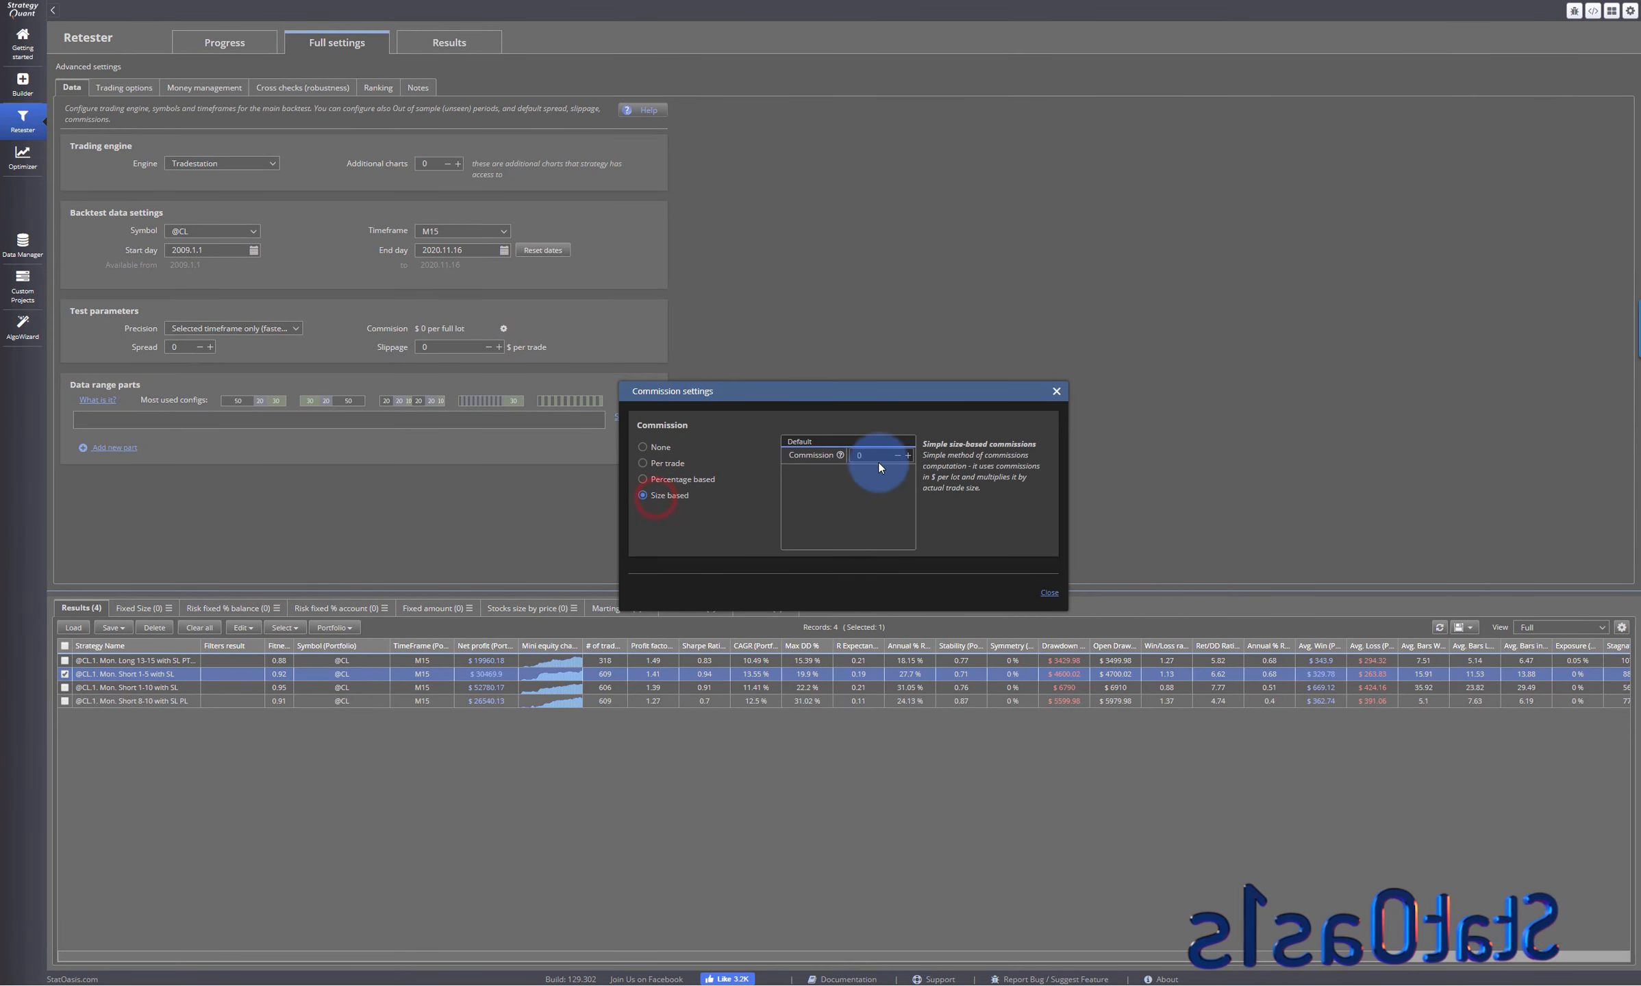
pyautogui.click(875, 456)
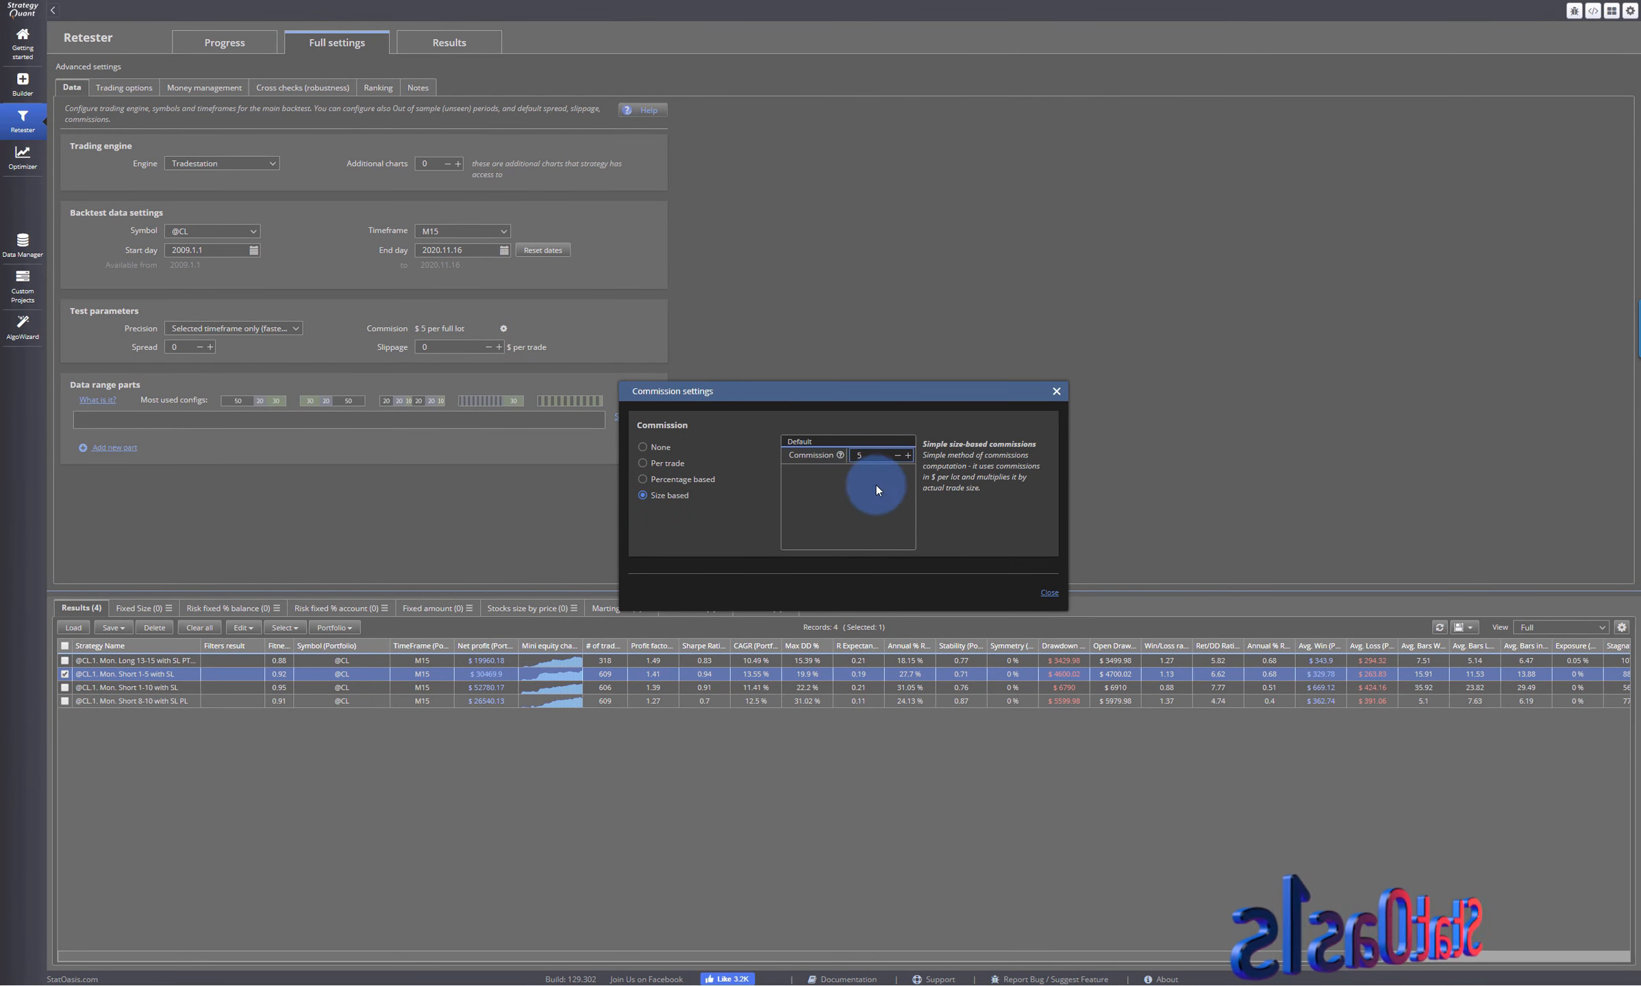
pyautogui.click(1049, 592)
pyautogui.click(447, 347)
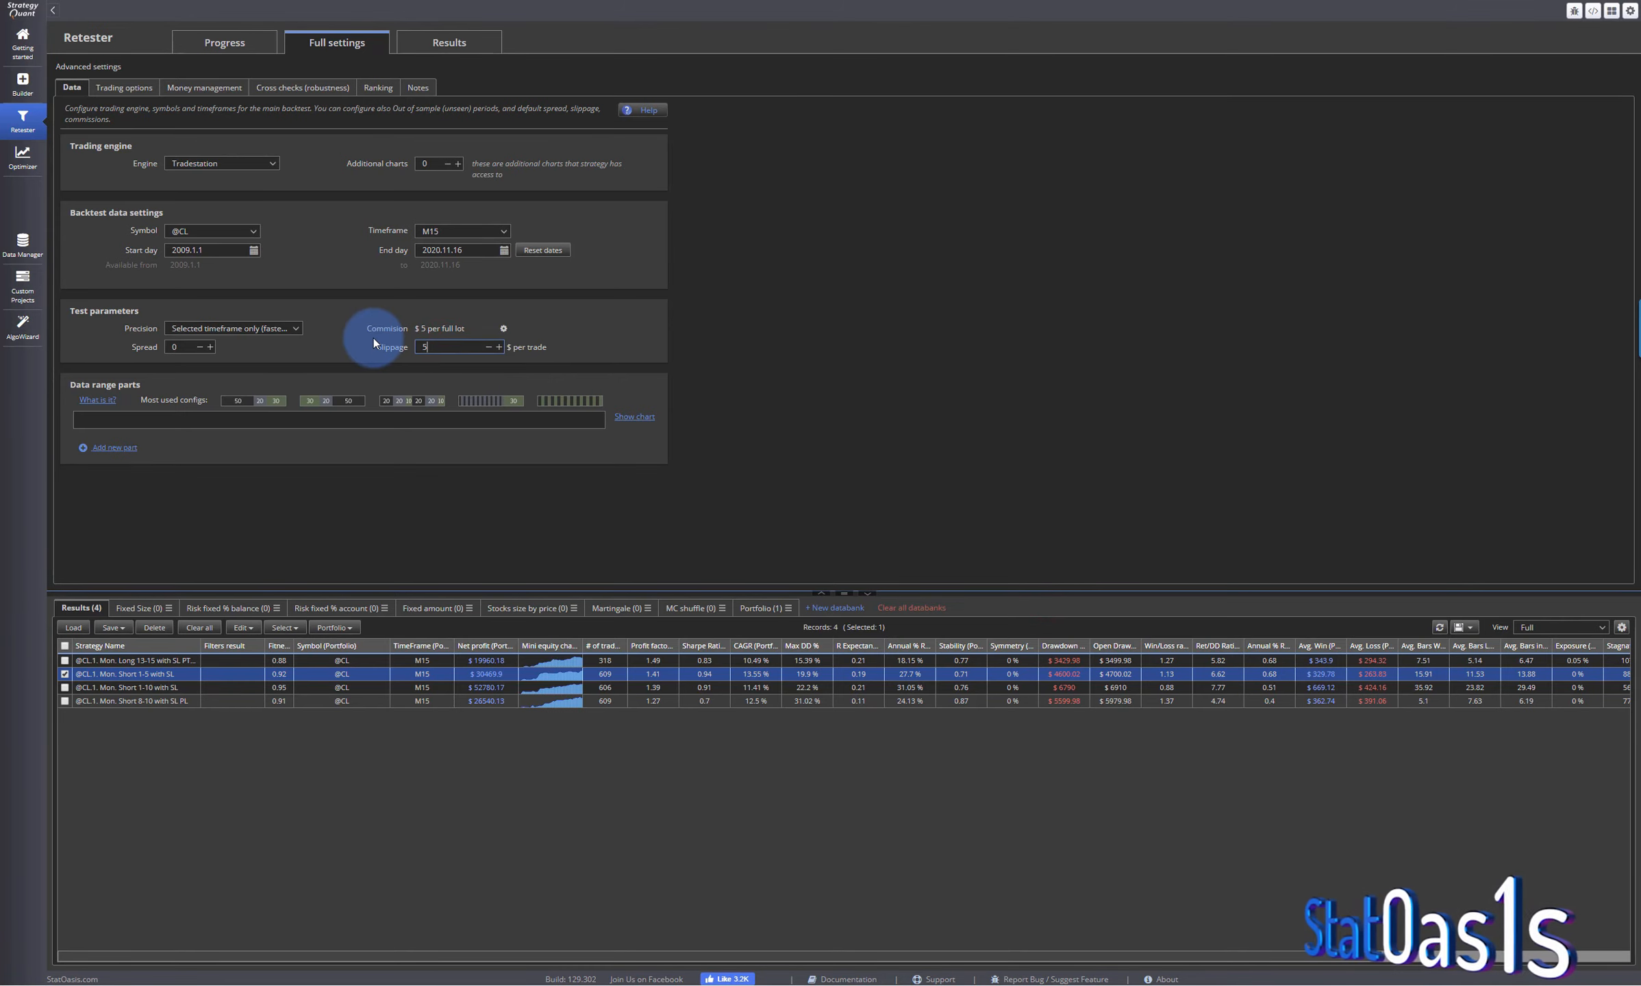
pyautogui.write('5')
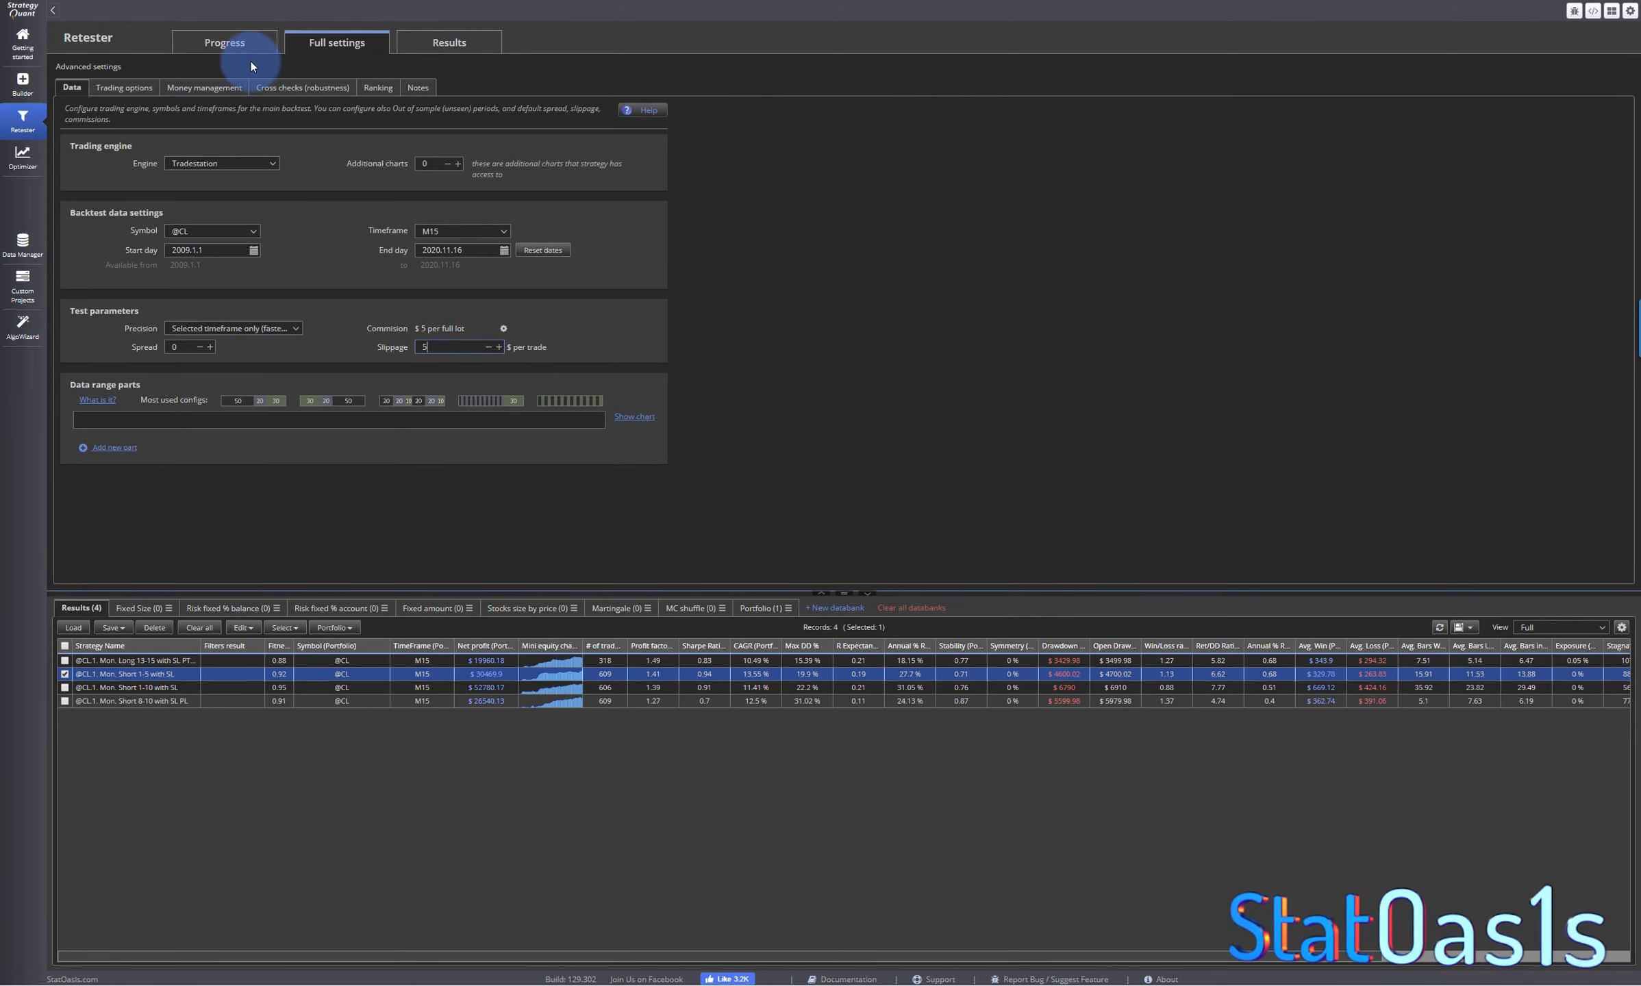
# - Run the retest of the Mon. Short 1-5 strategy into the Portfolio databank
pyautogui.click(226, 46)
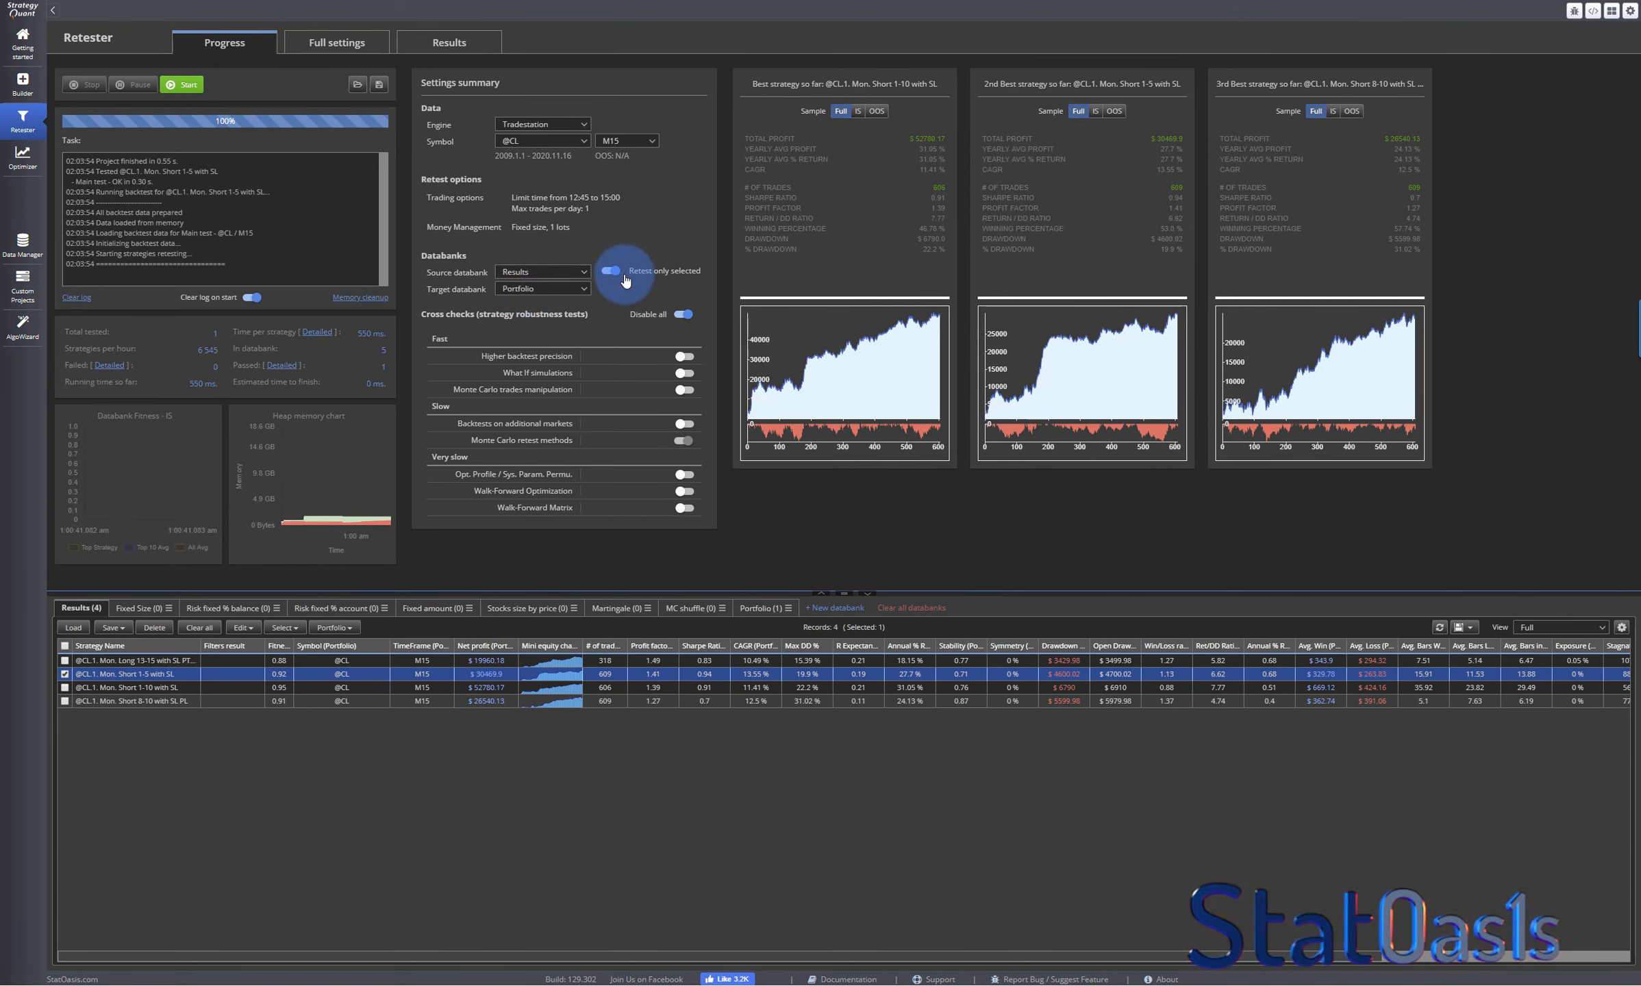
pyautogui.click(181, 84)
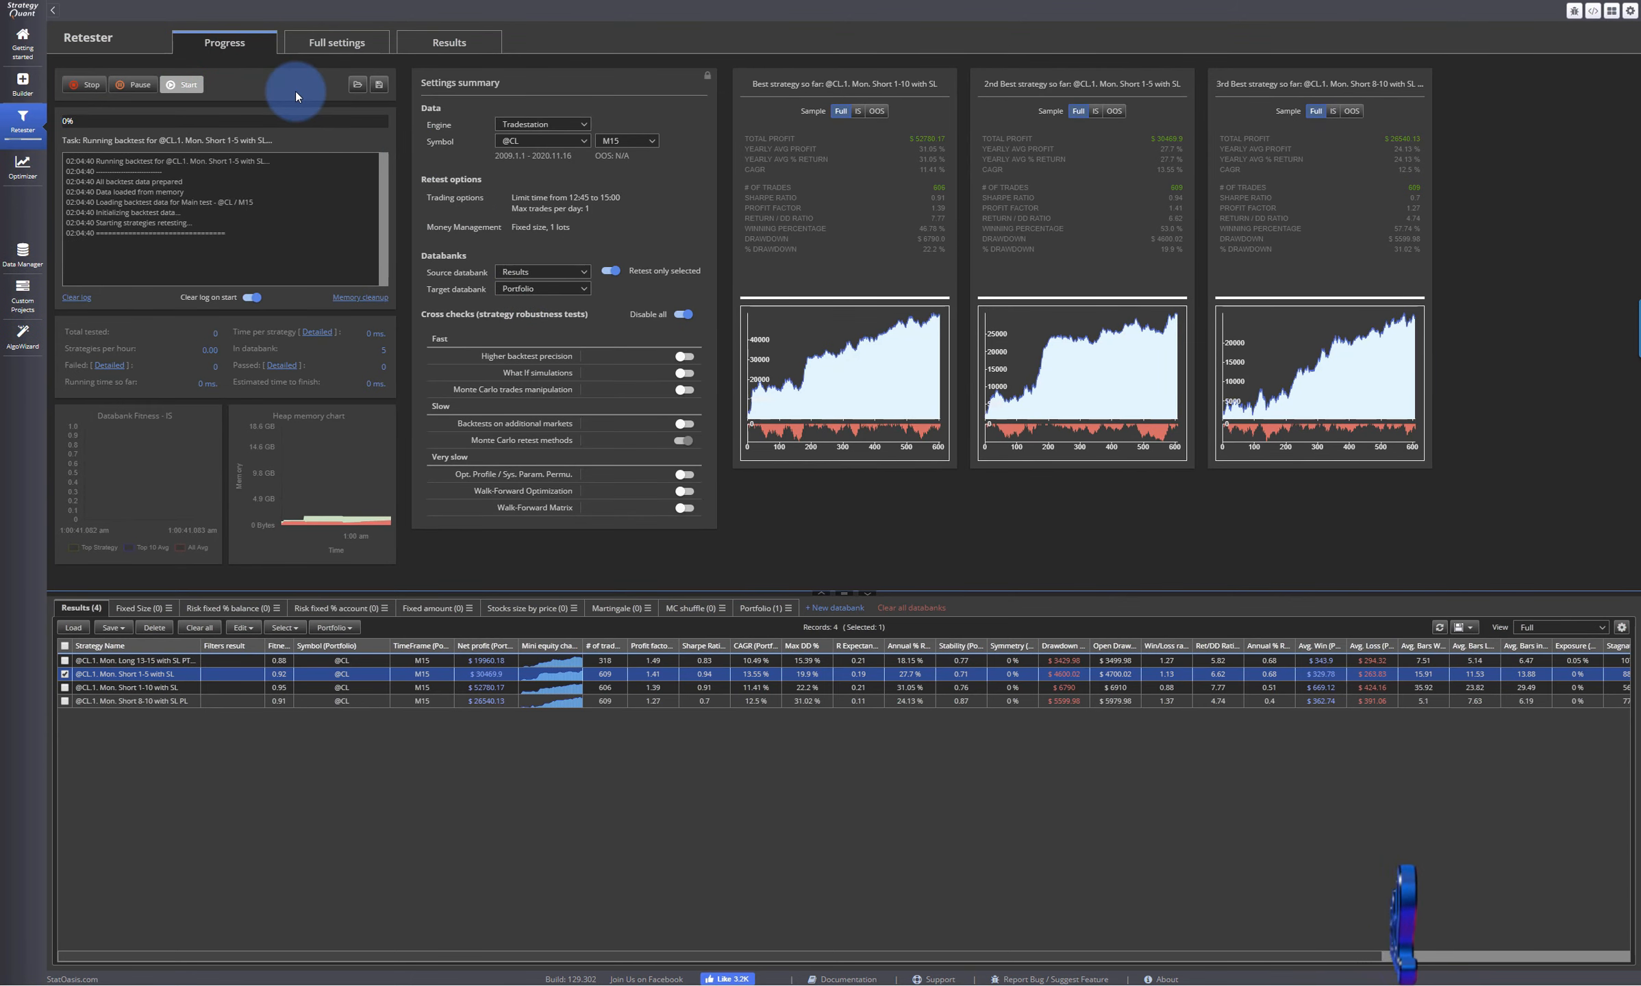
# - Select only the Mon. Short 1-10 strategy in the Results databank and apply its strategy config to the Retester
pyautogui.click(65, 686)
pyautogui.click(65, 674)
pyautogui.doubleClick(110, 687)
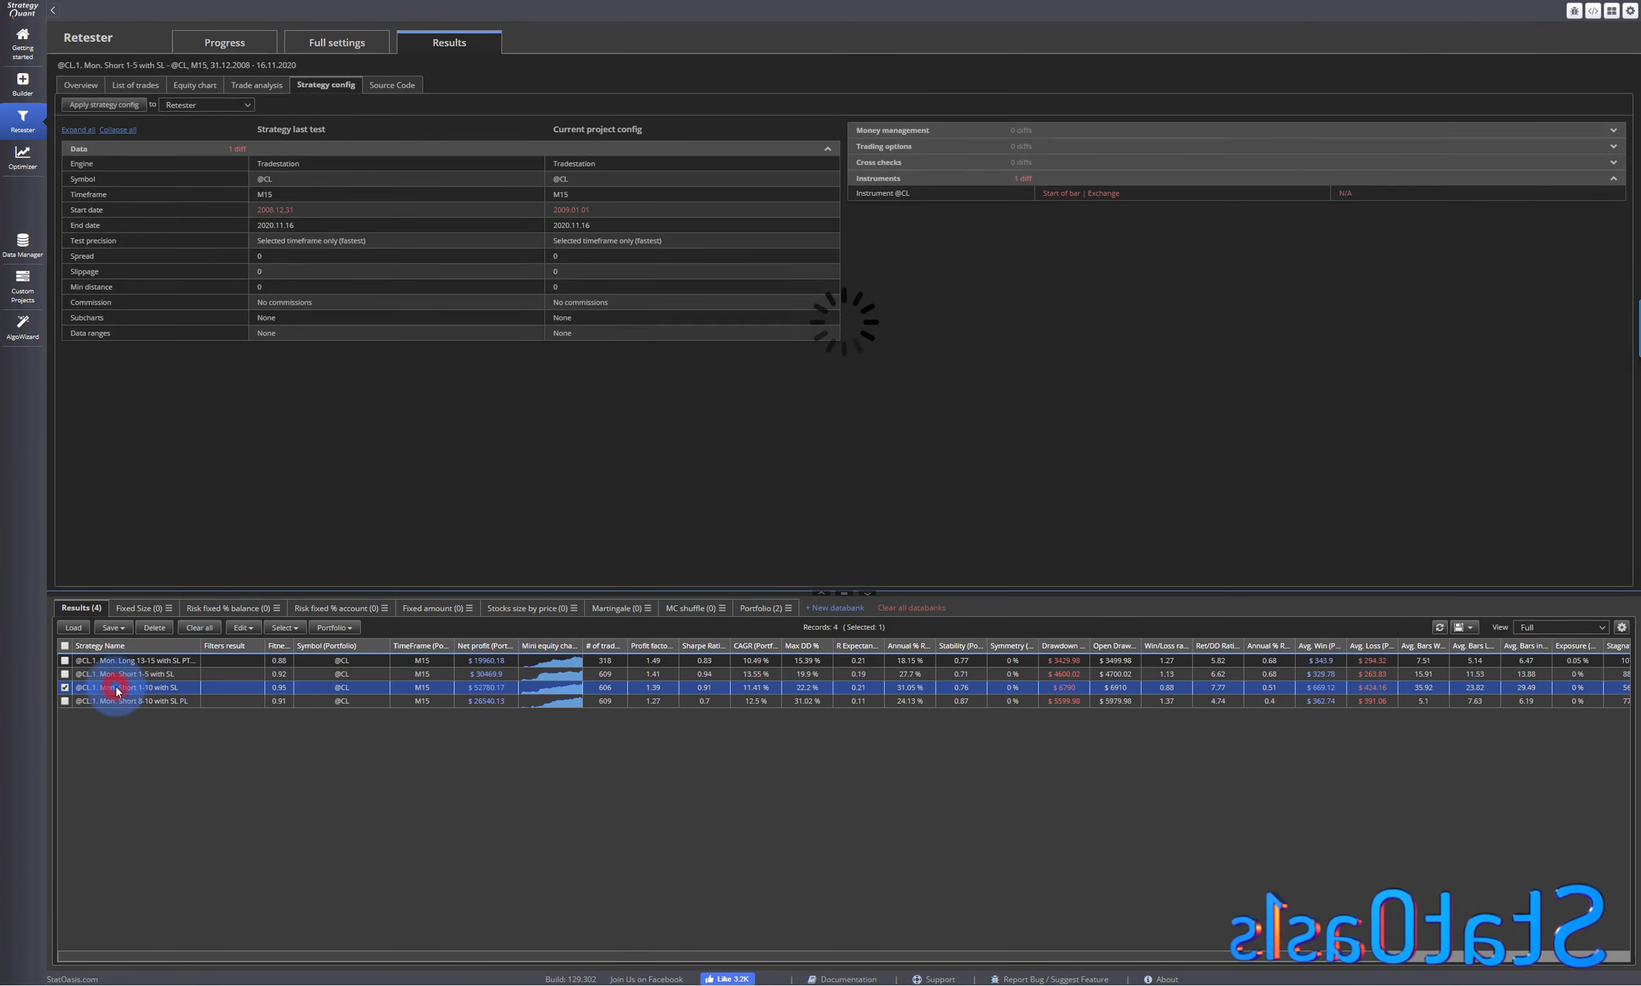
pyautogui.click(110, 104)
pyautogui.click(989, 529)
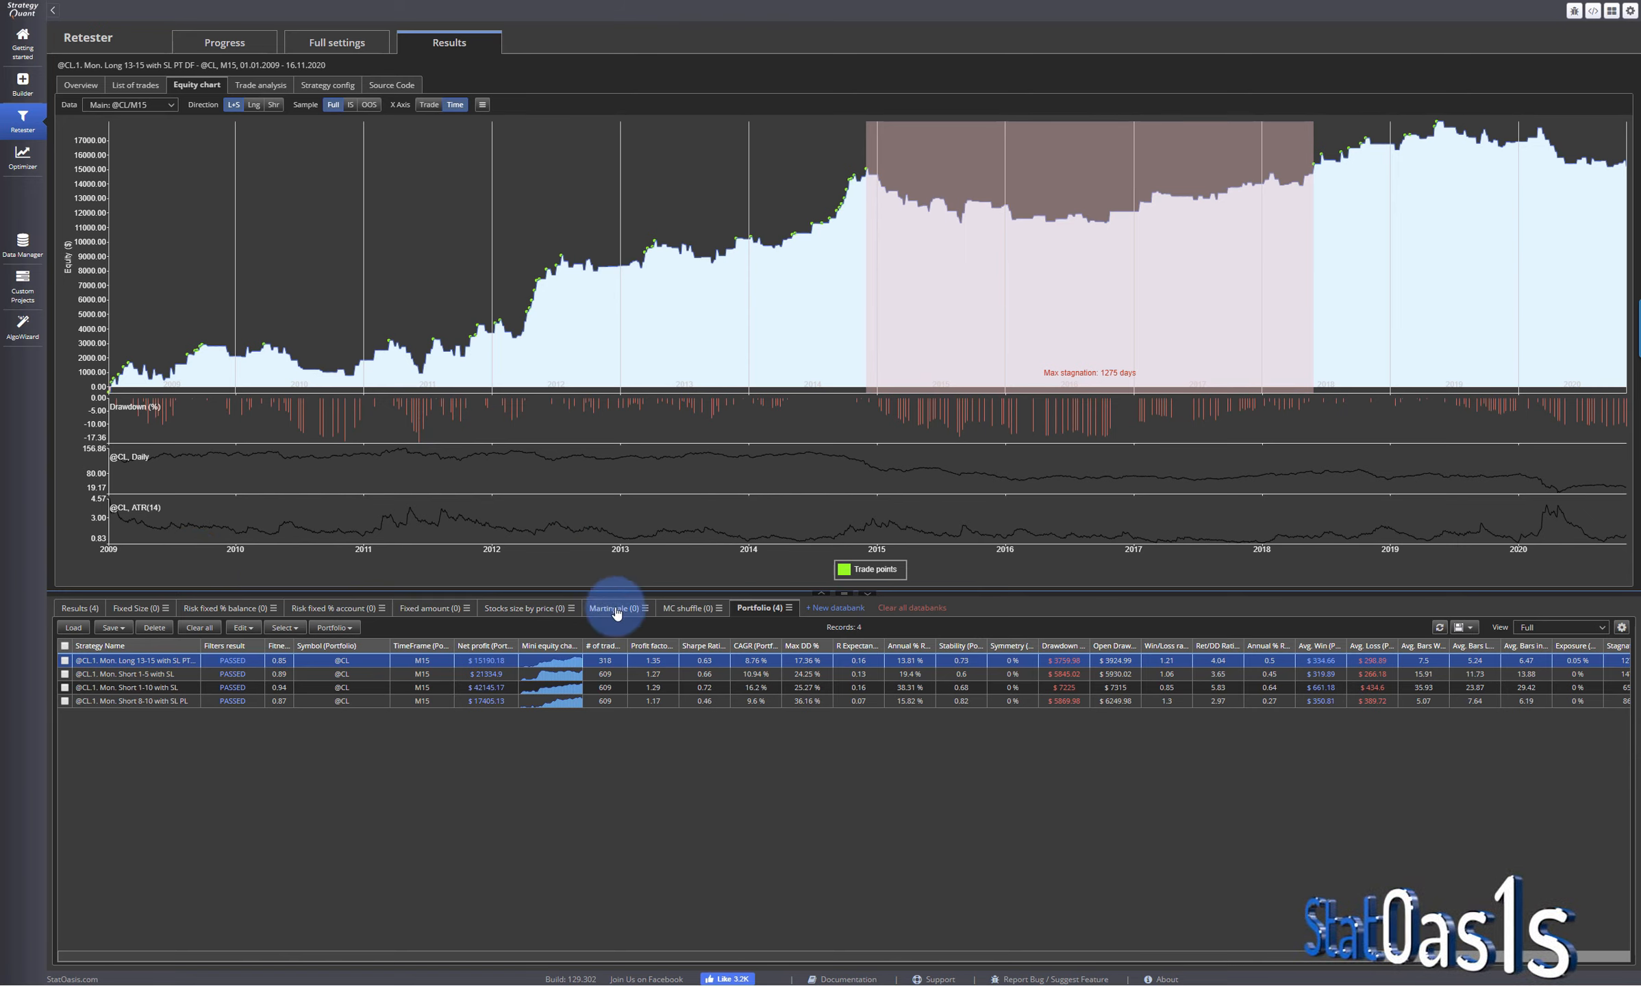
# - Compare the equity charts of the retested Short 1-5, Short 1-10 and Short 8-10 strategies in the Portfolio databank
pyautogui.click(143, 674)
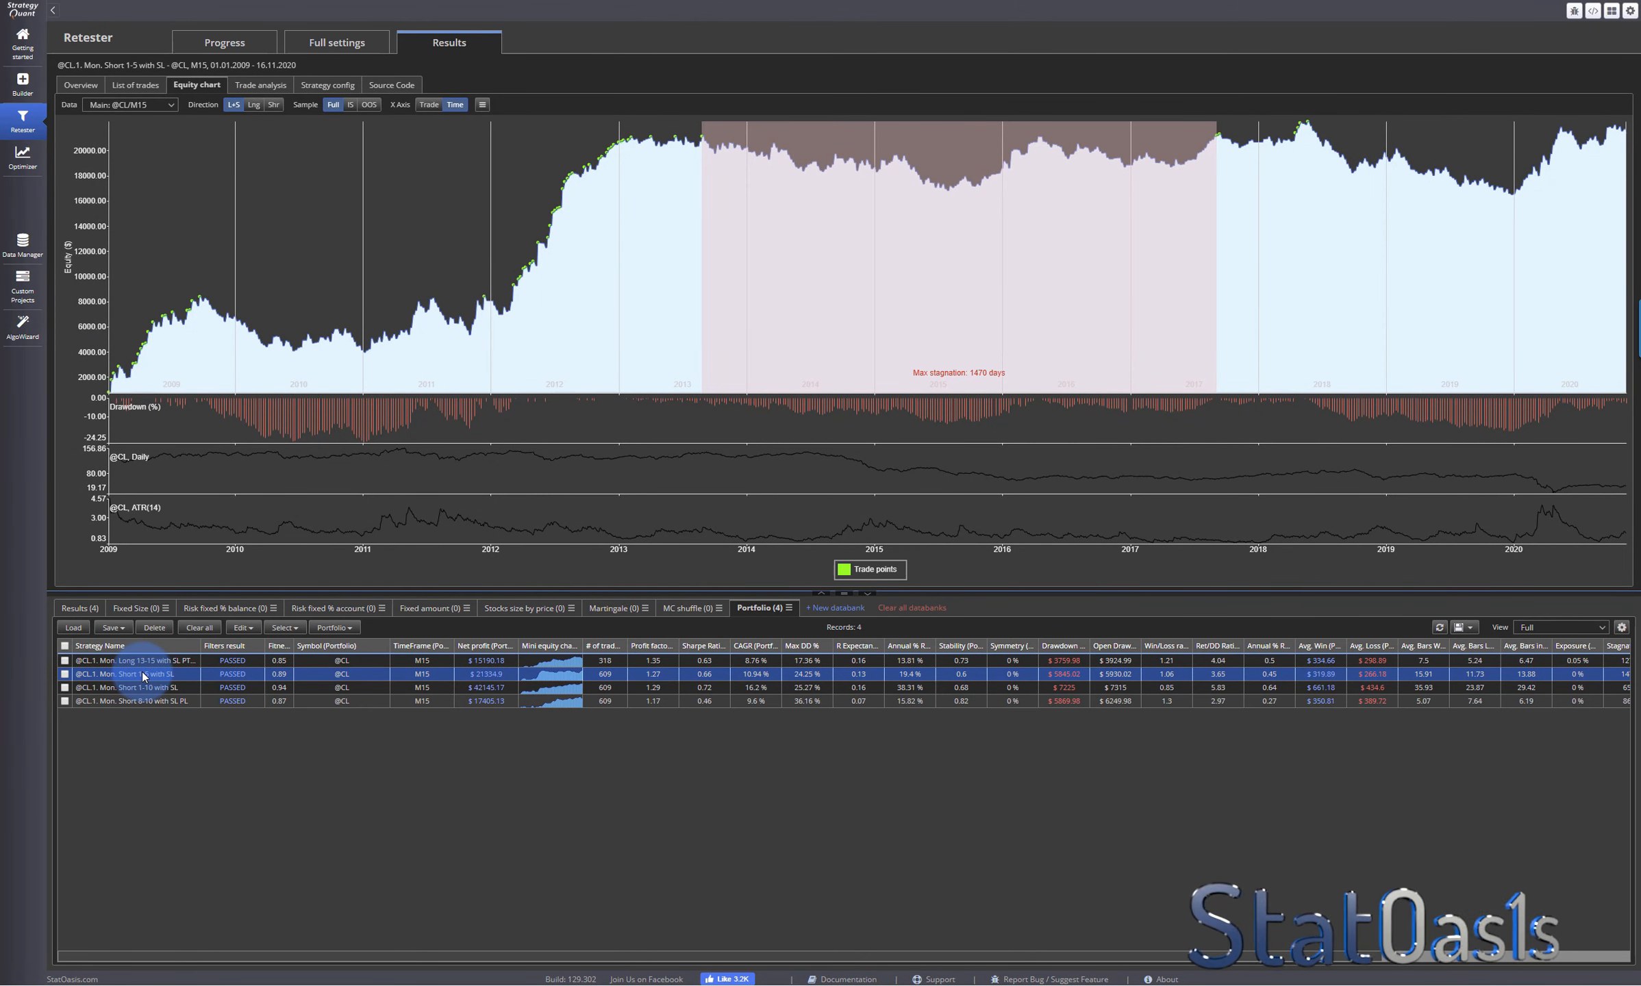
pyautogui.click(142, 688)
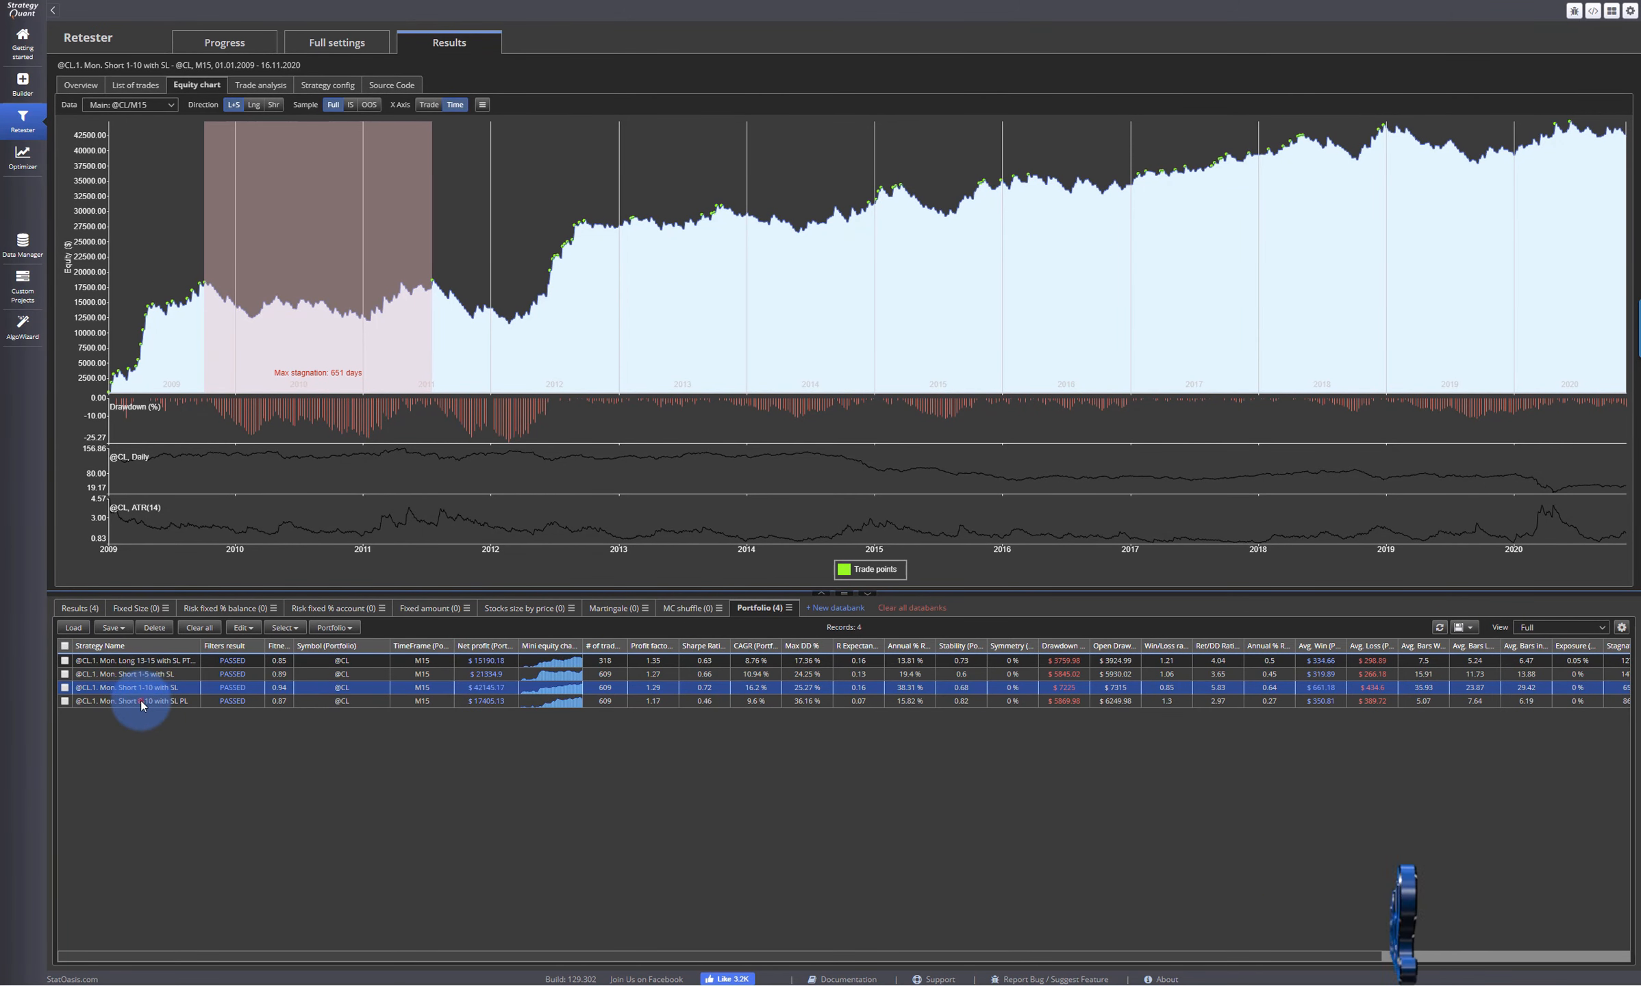
pyautogui.click(141, 702)
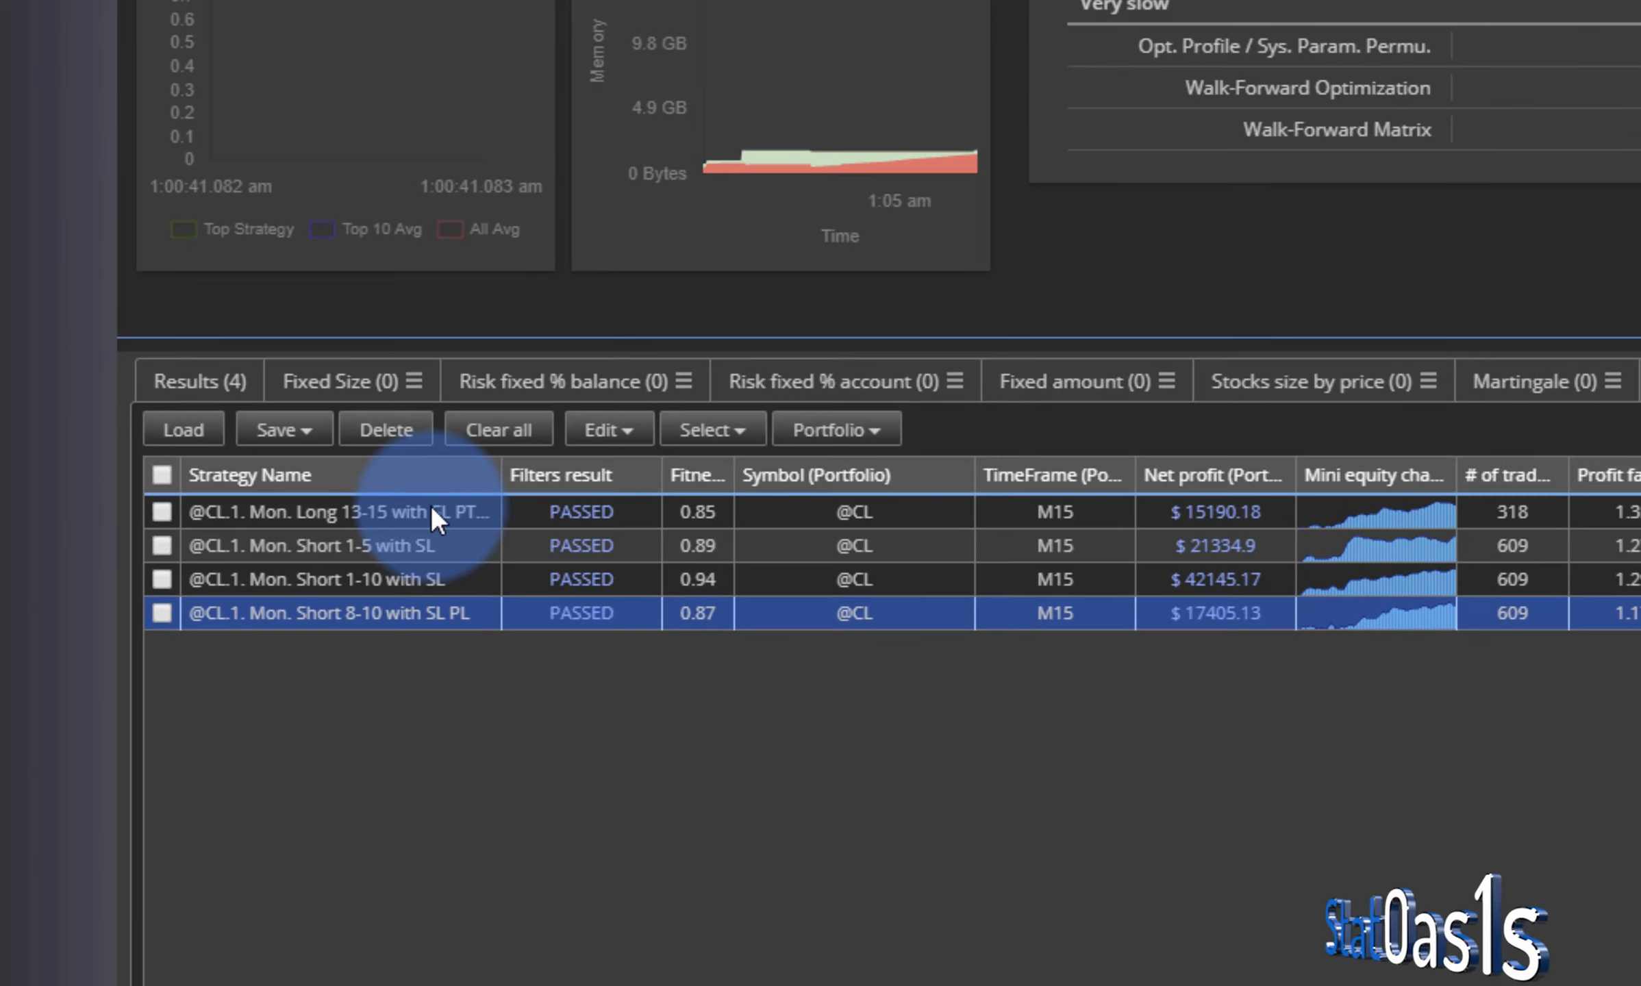
# - Go through the four Monday strategies in the Portfolio databank to examine which long and short time windows can be combined
pyautogui.click(171, 659)
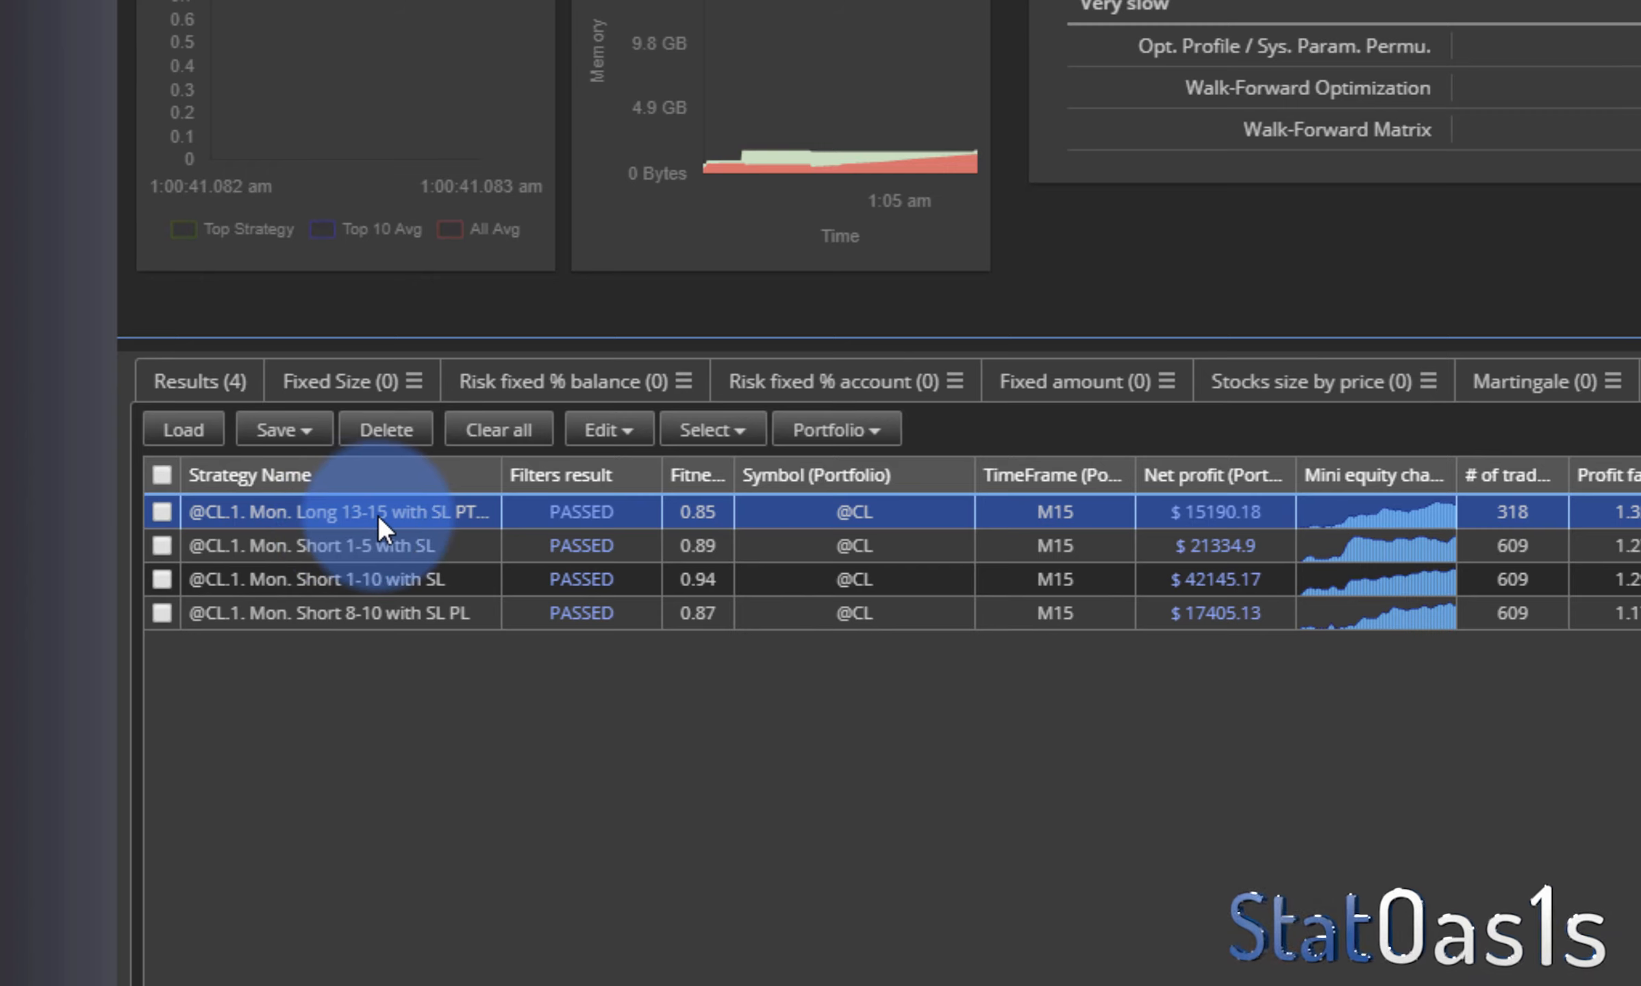
pyautogui.click(345, 581)
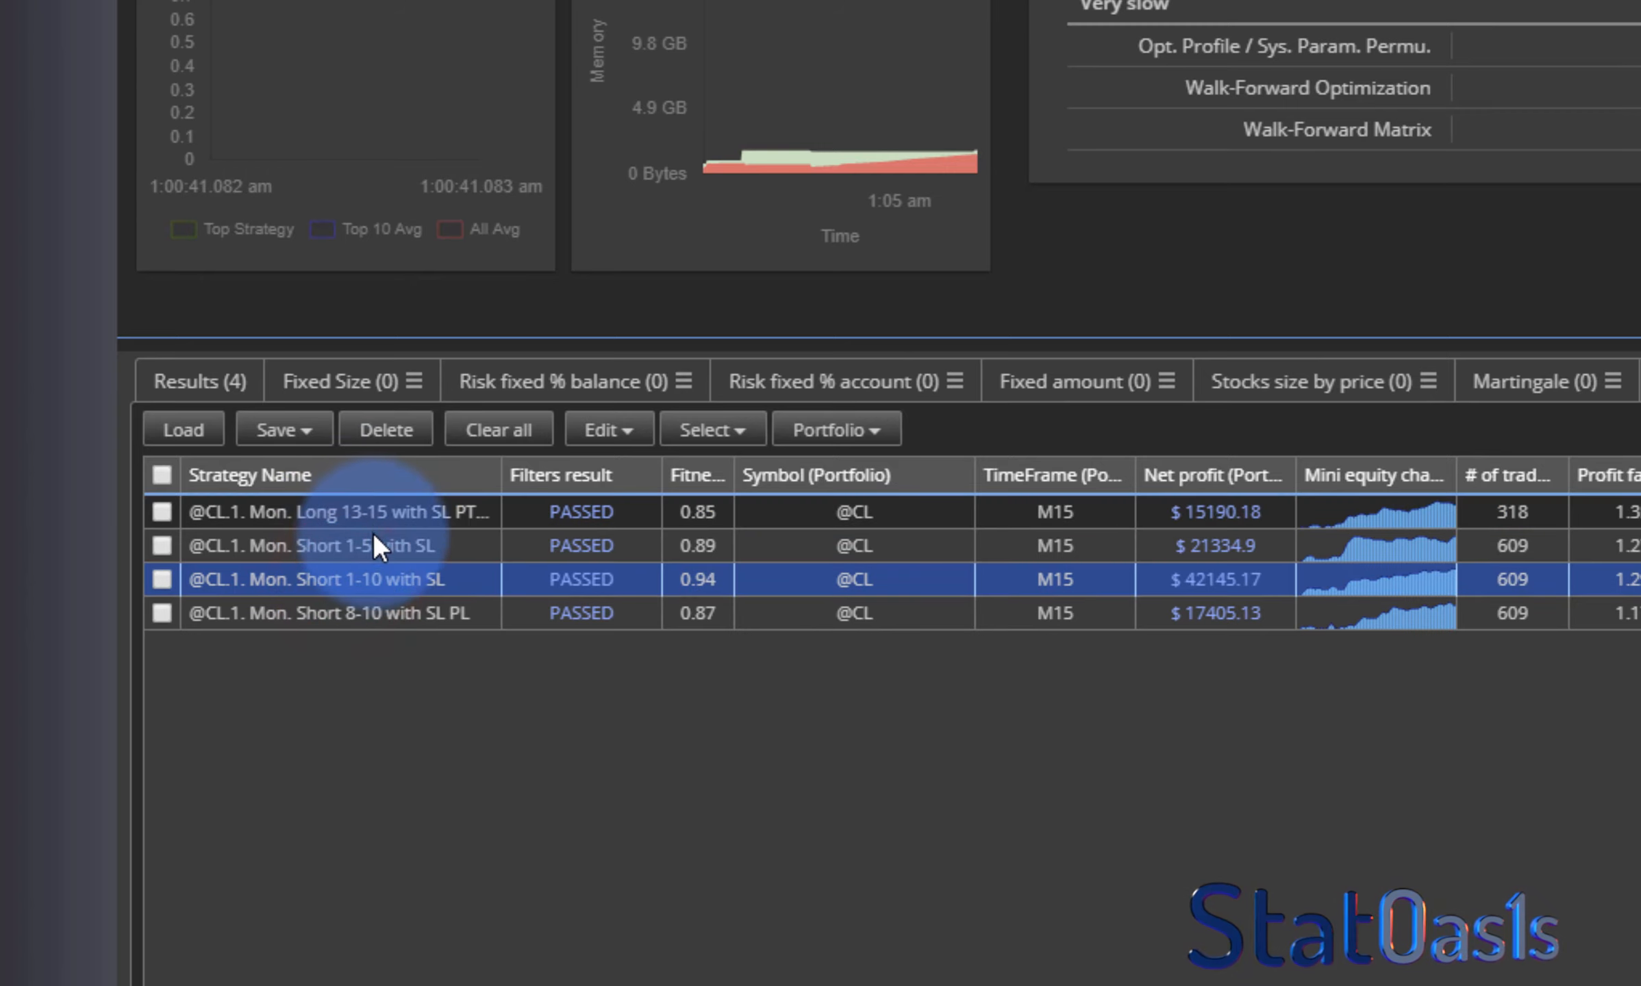
pyautogui.click(362, 546)
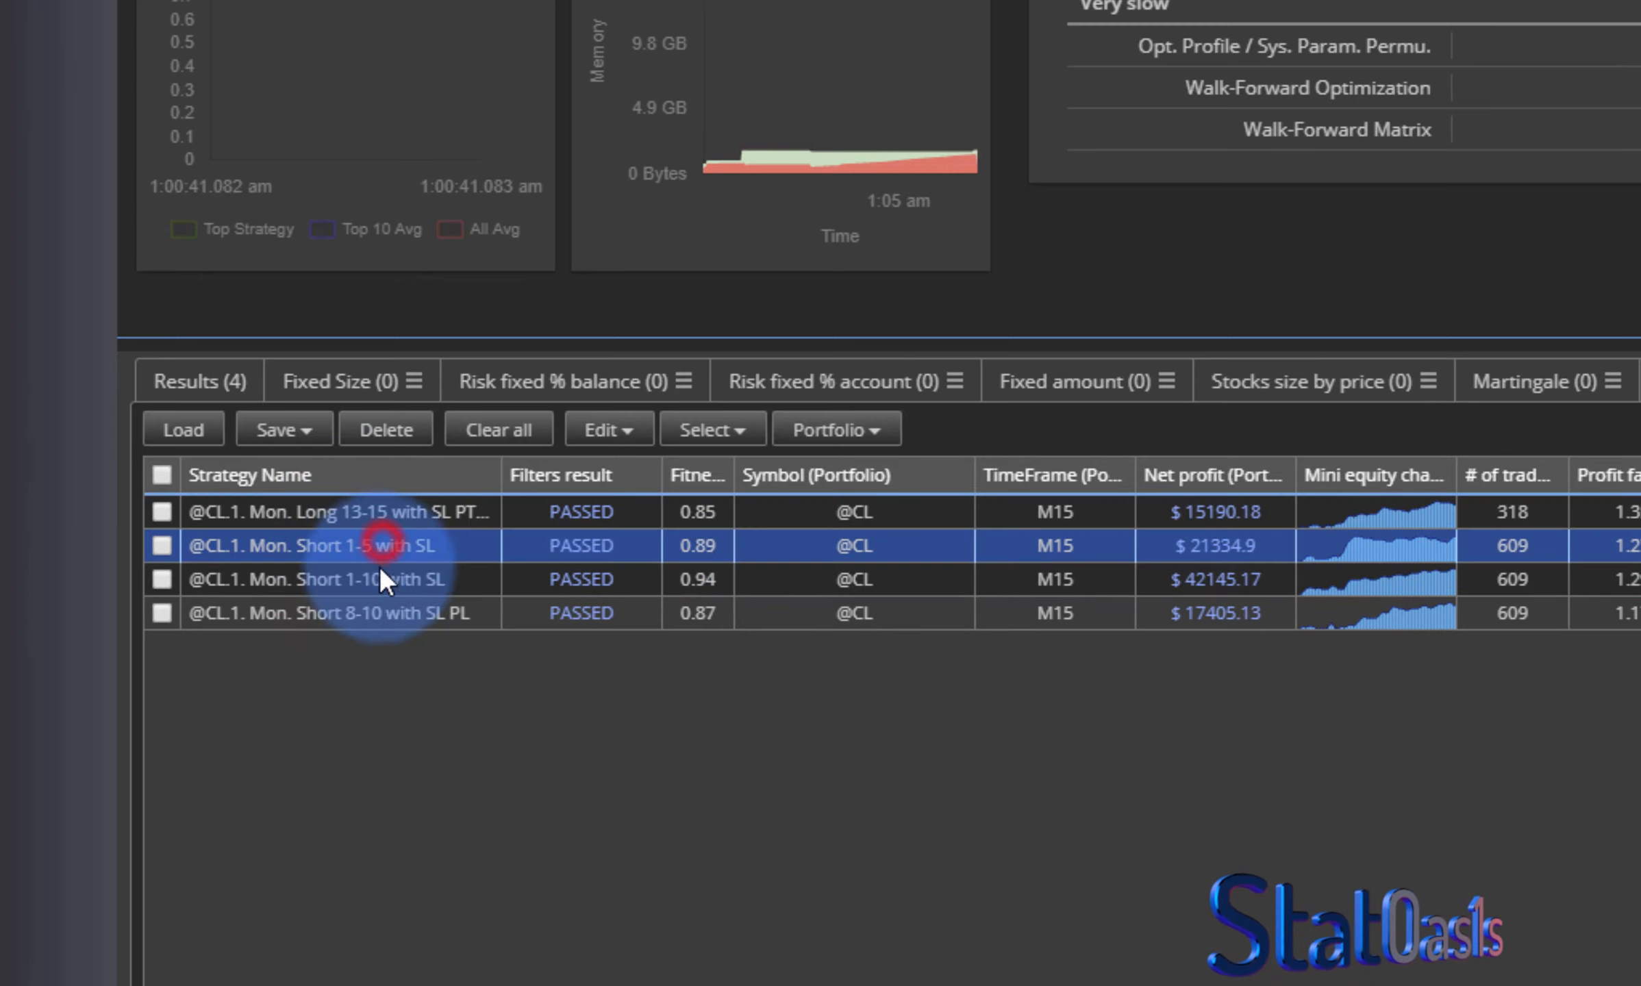
pyautogui.click(375, 614)
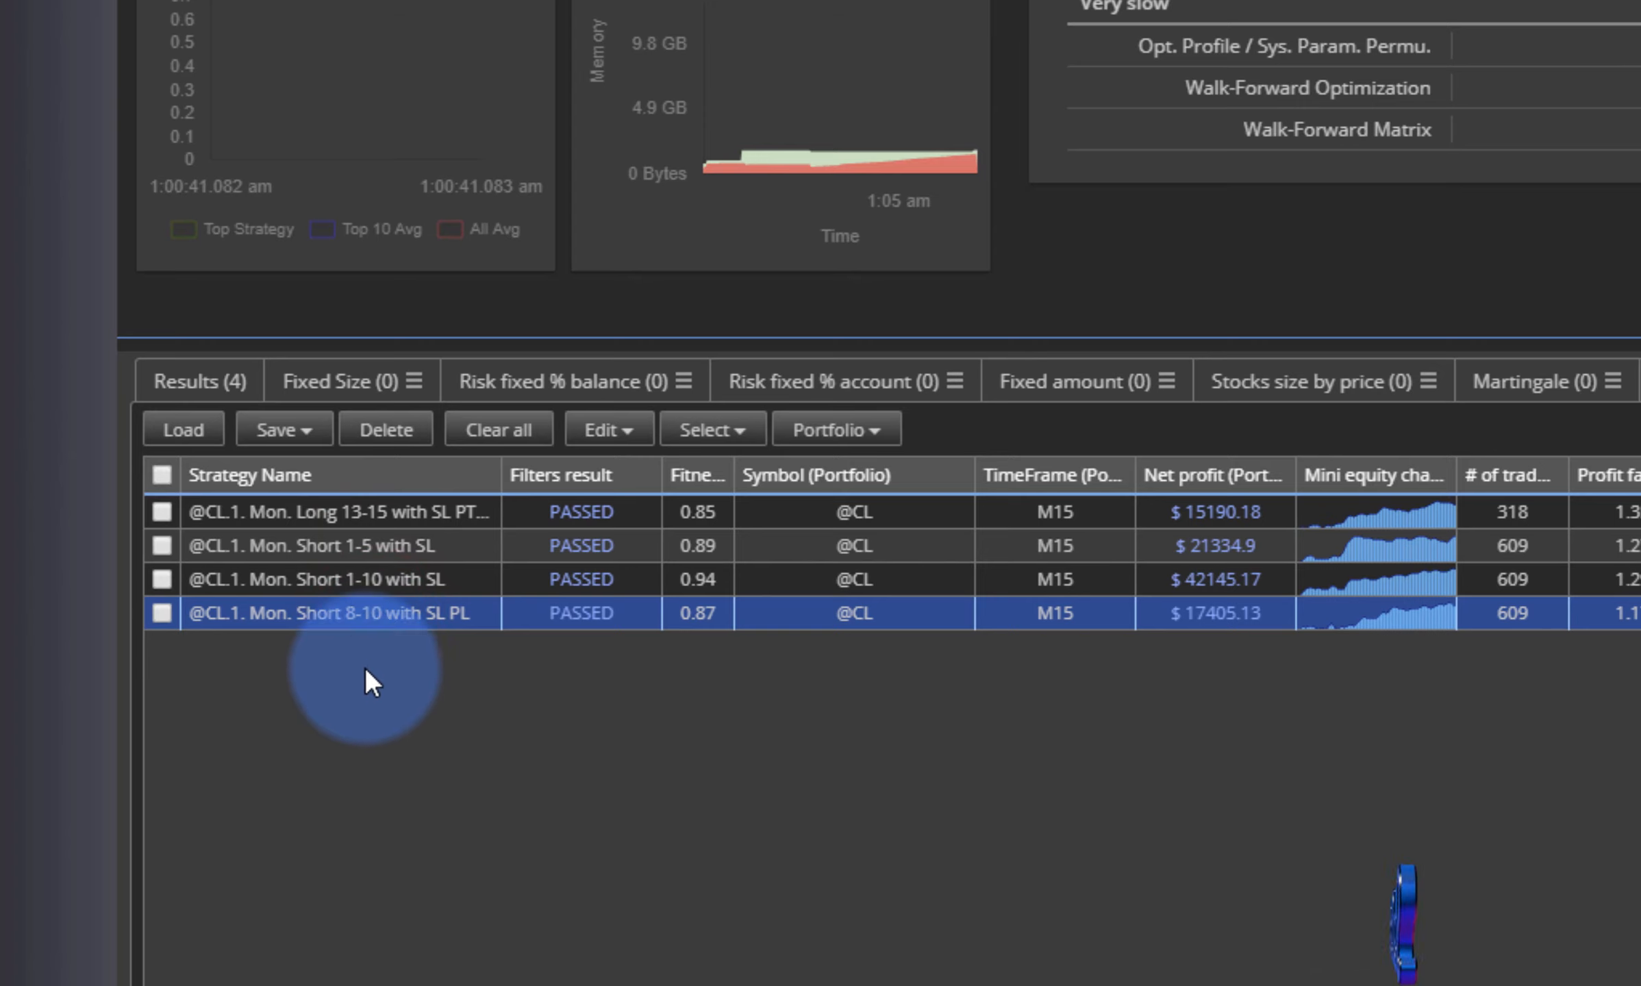
pyautogui.click(391, 510)
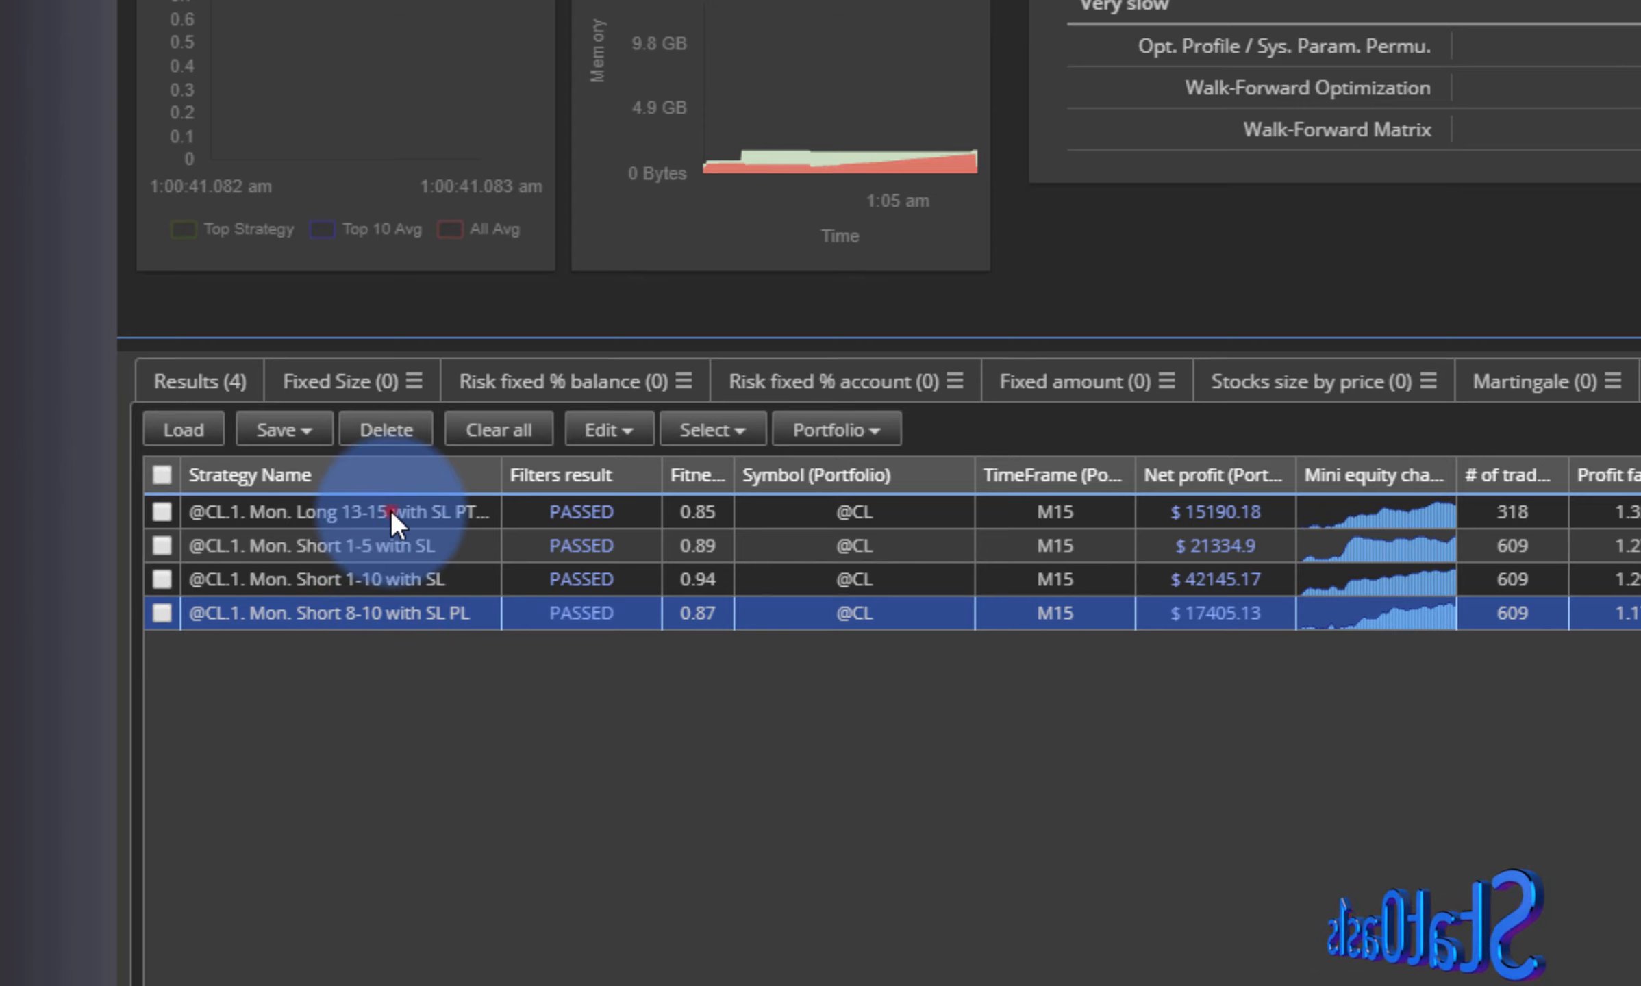
pyautogui.click(362, 575)
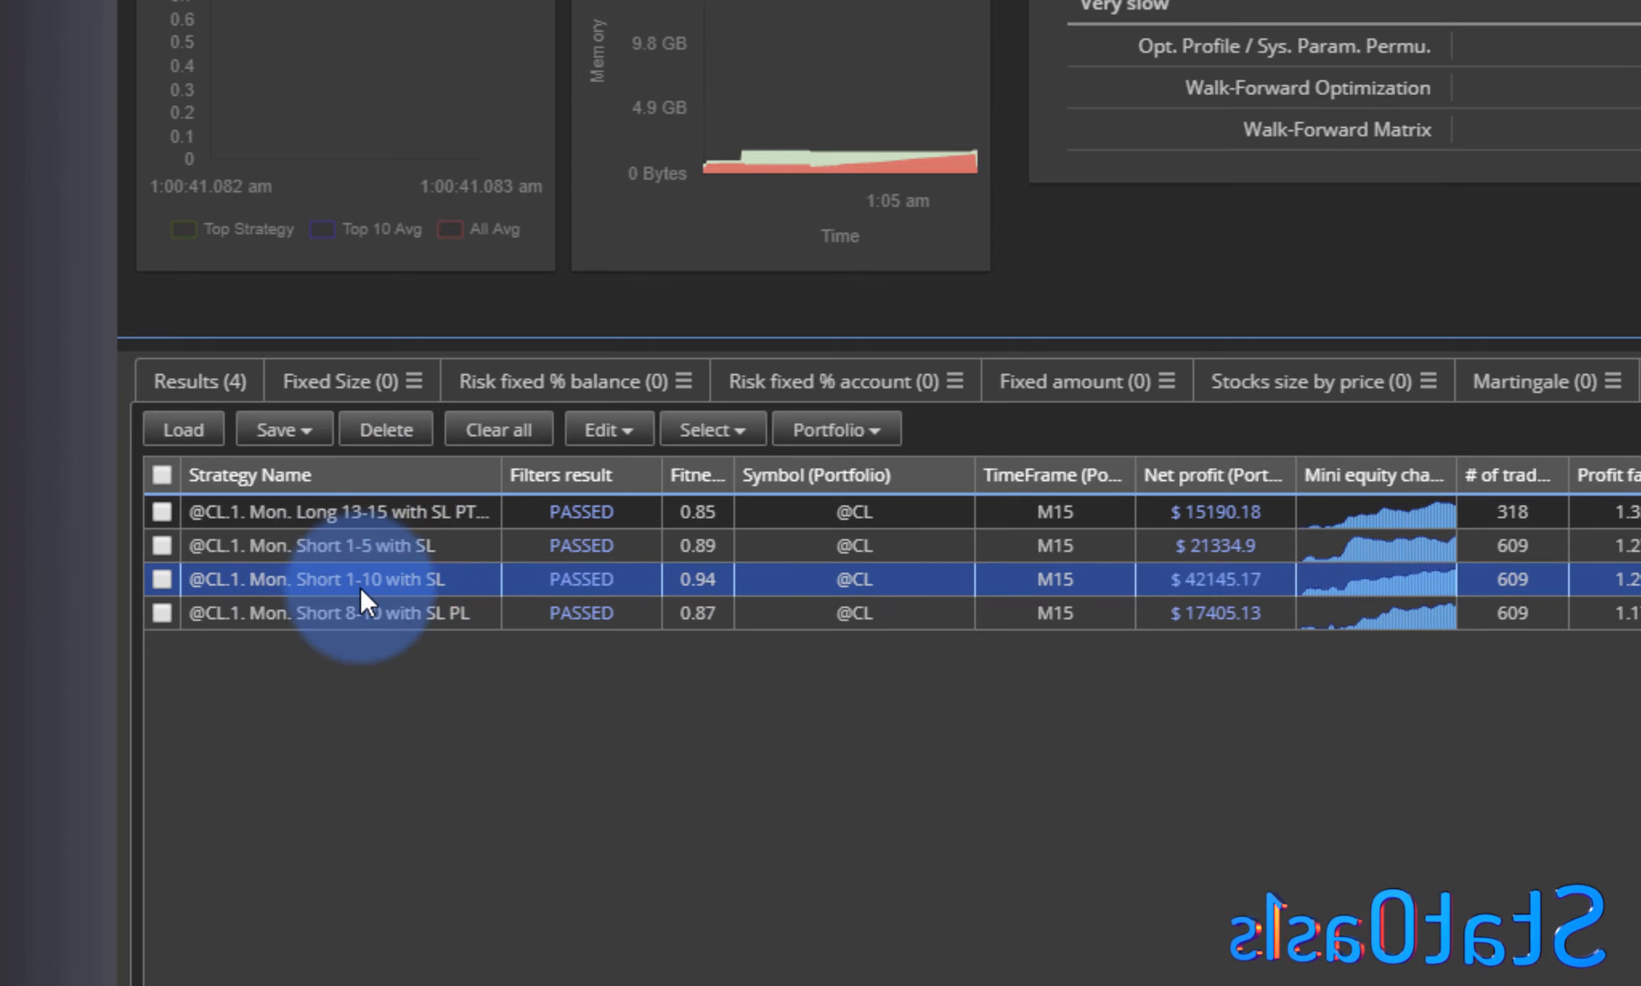
pyautogui.click(364, 522)
pyautogui.click(363, 544)
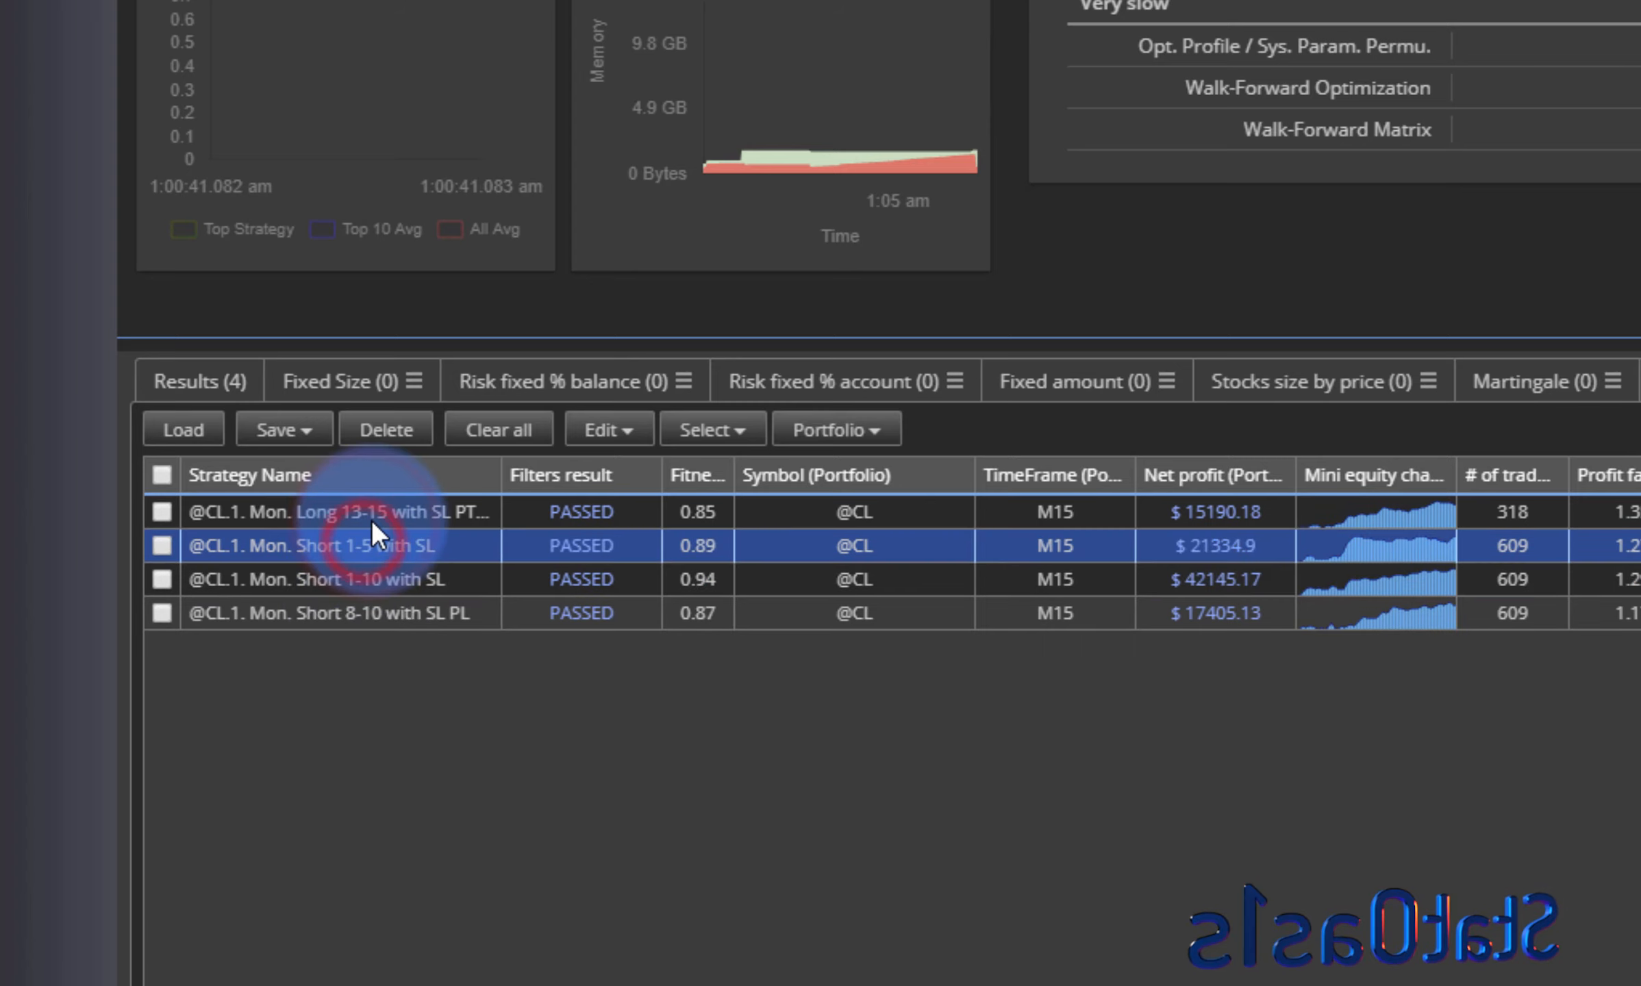
pyautogui.click(372, 516)
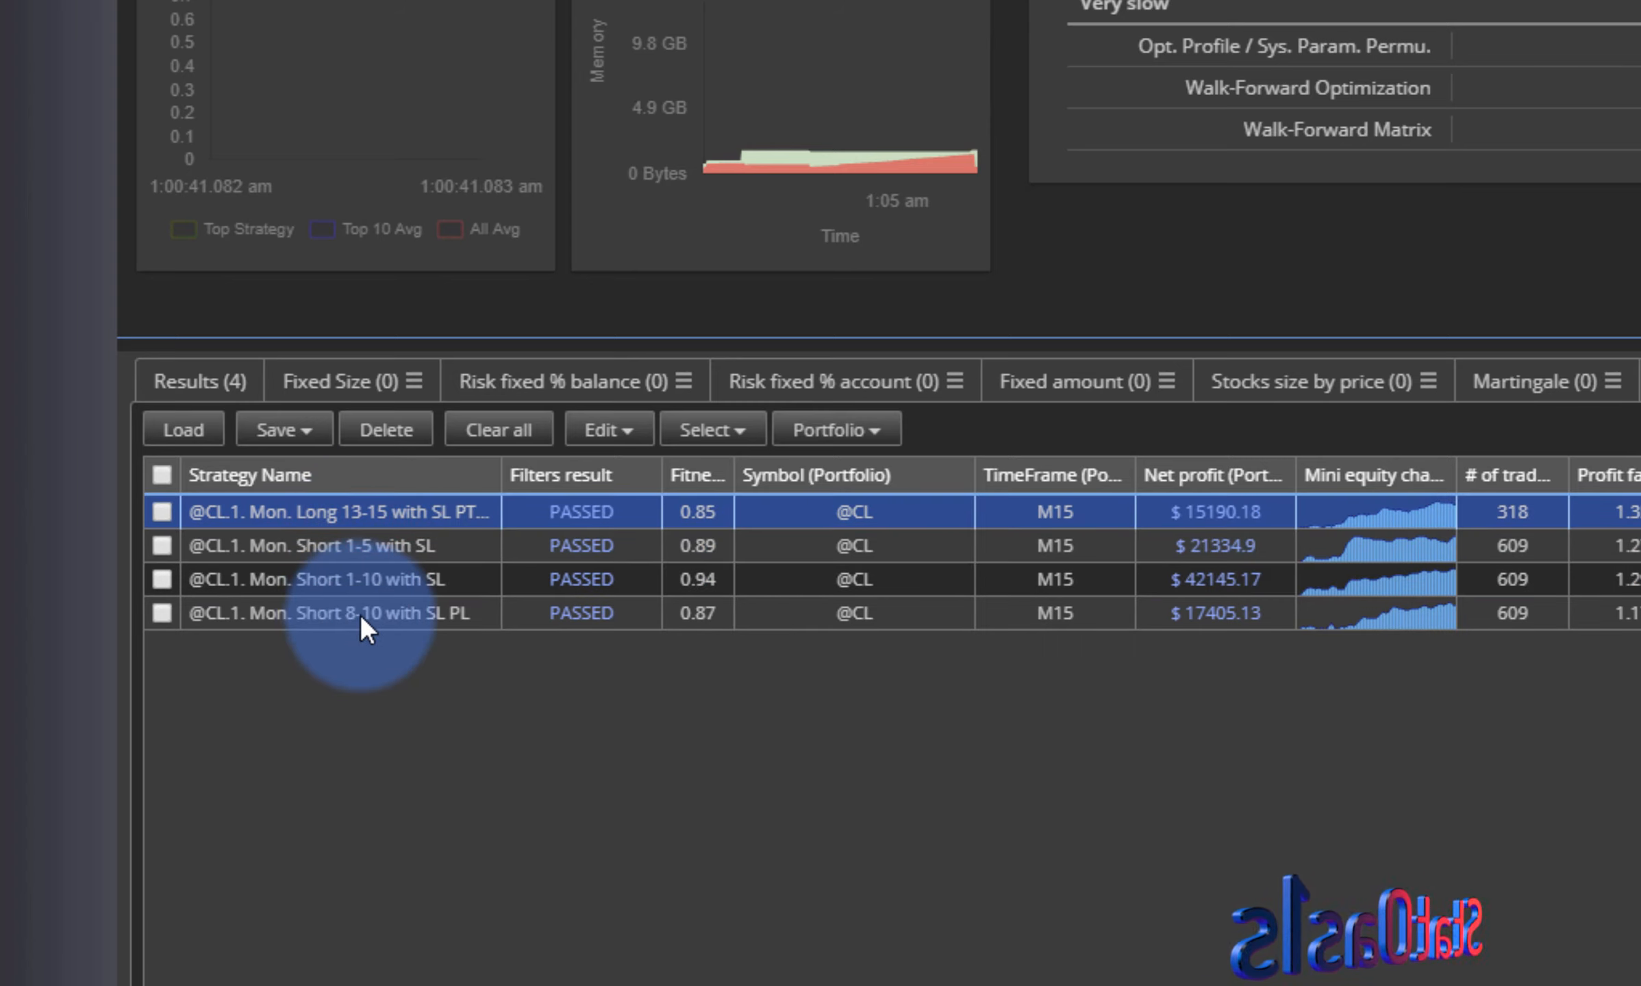
pyautogui.click(359, 615)
pyautogui.click(377, 546)
pyautogui.click(384, 514)
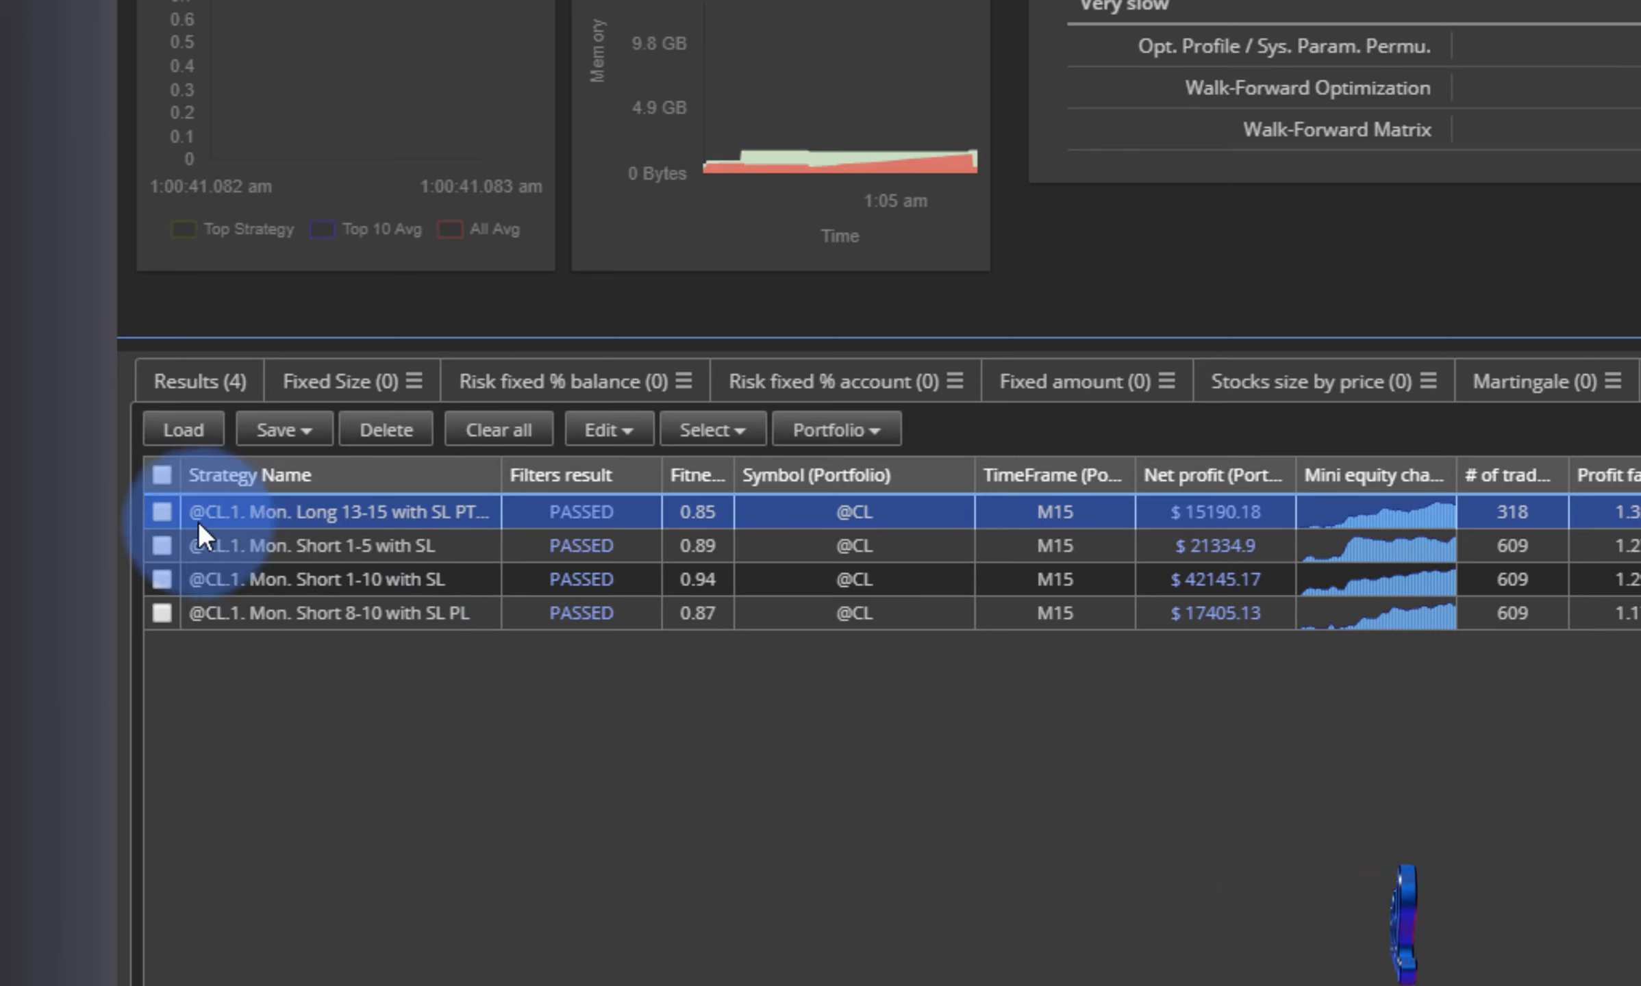
# - Merge the Long 13-15 and Short 1-10 strategies into a simulated portfolio named Monday LS Portfolio in the Portfolio databank and open its equity chart
pyautogui.click(162, 512)
pyautogui.click(163, 577)
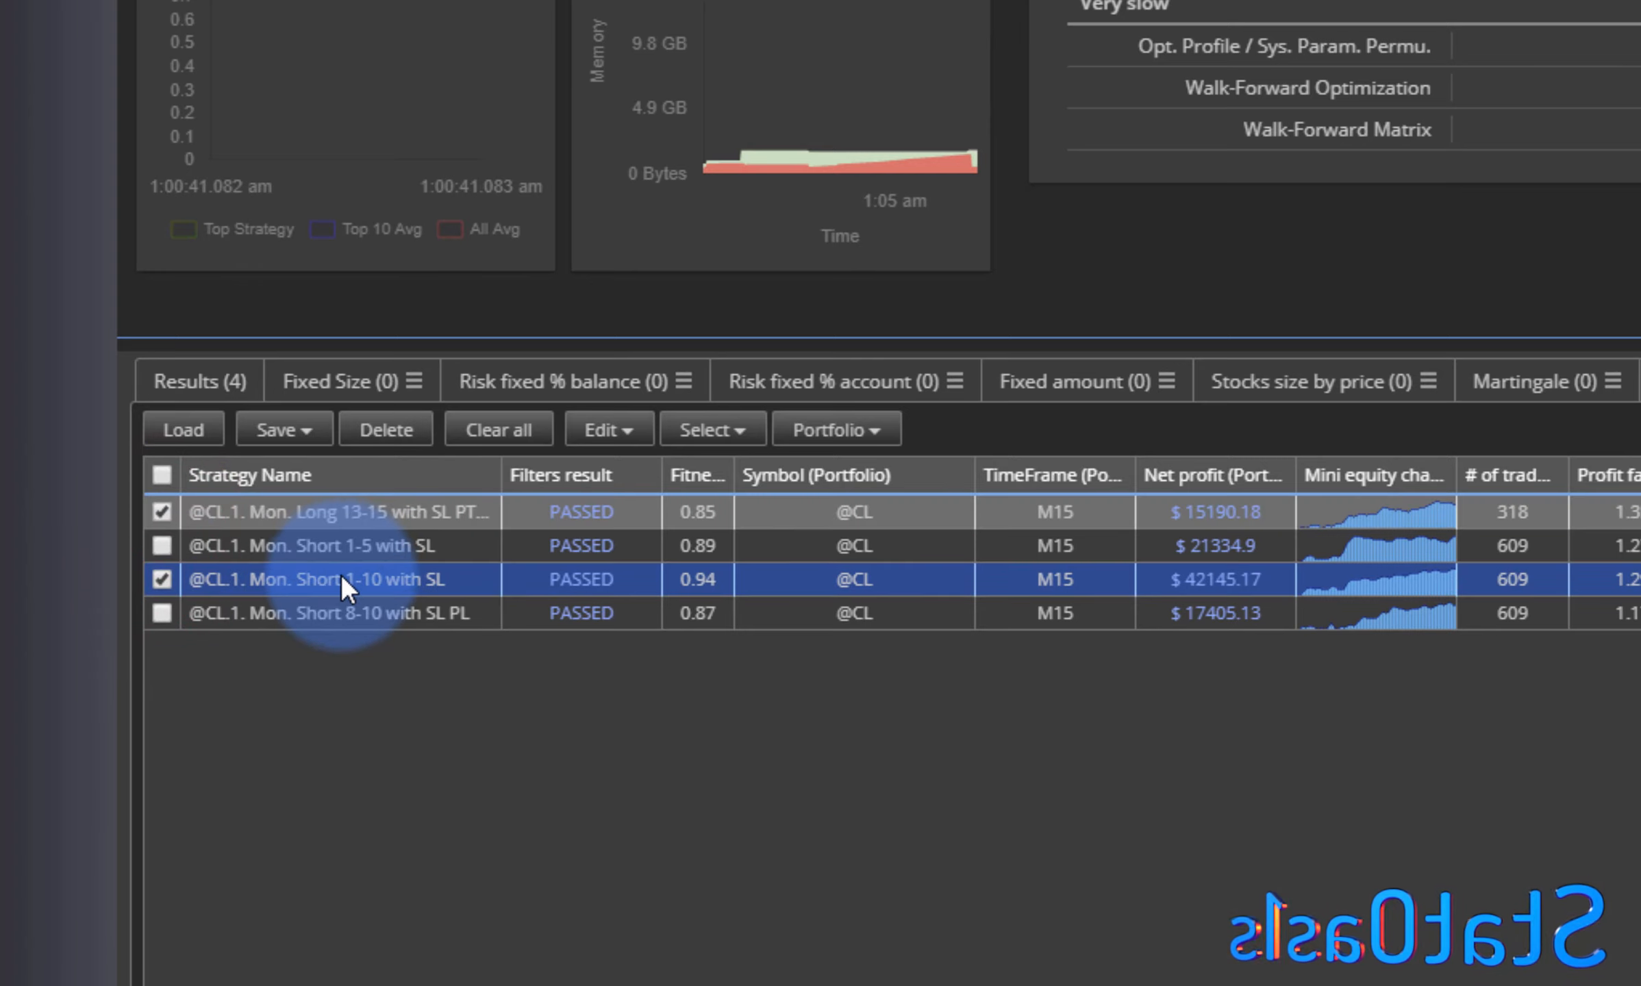
pyautogui.click(836, 430)
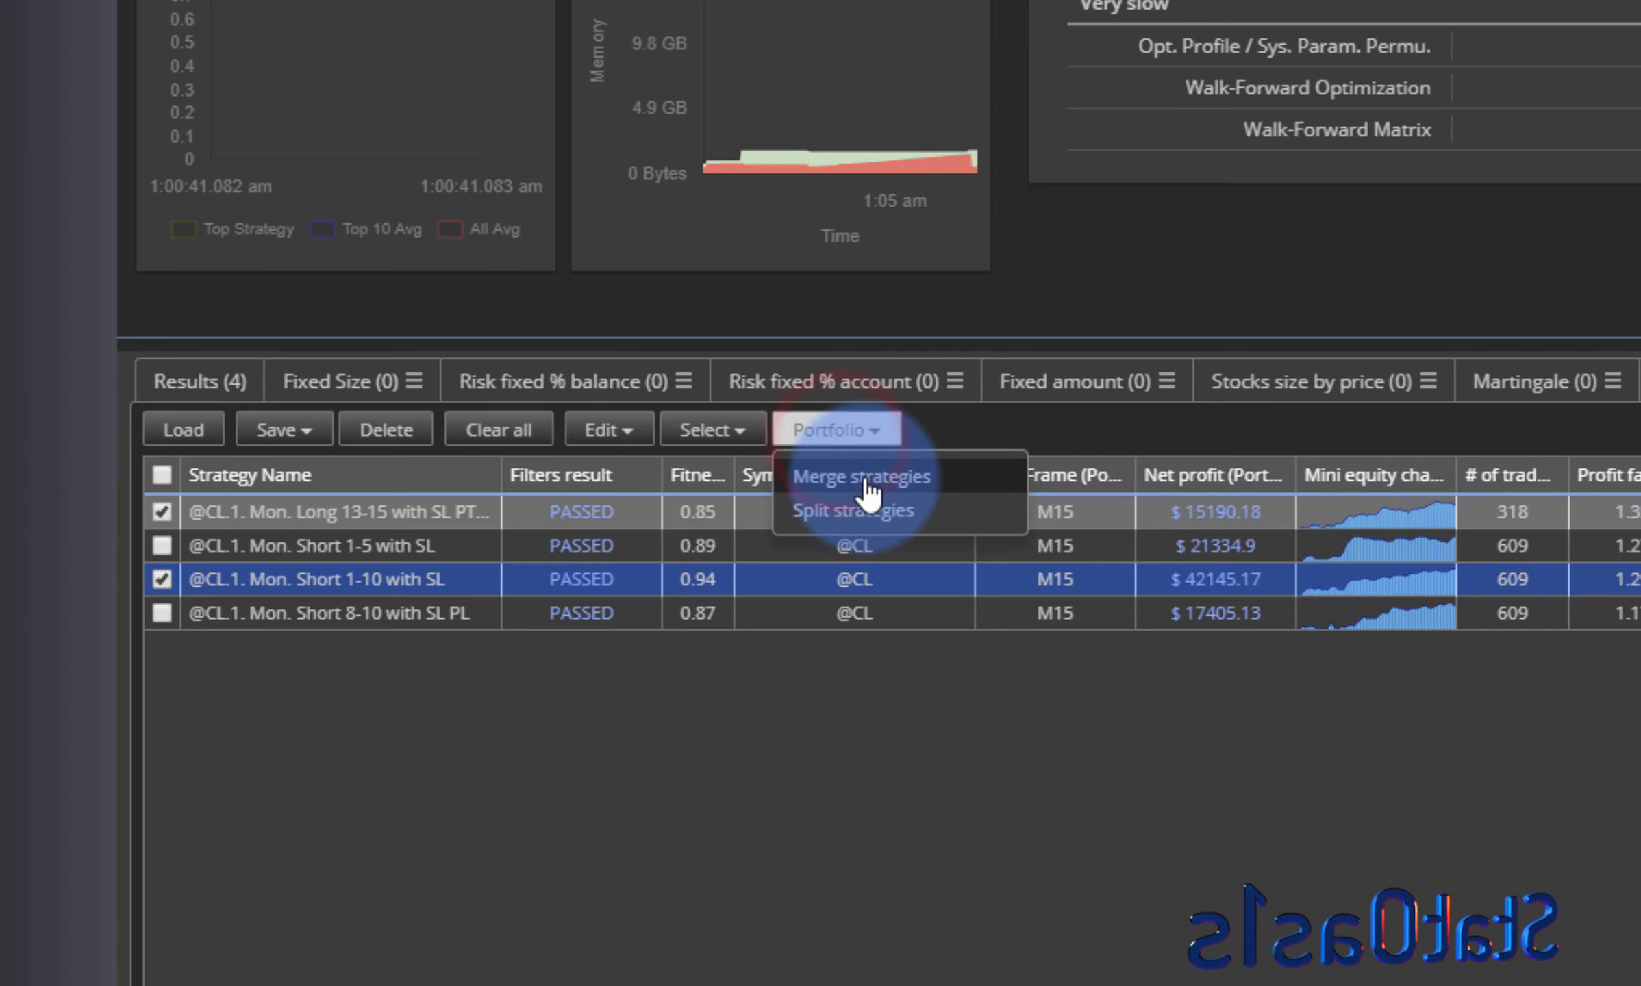
pyautogui.click(864, 477)
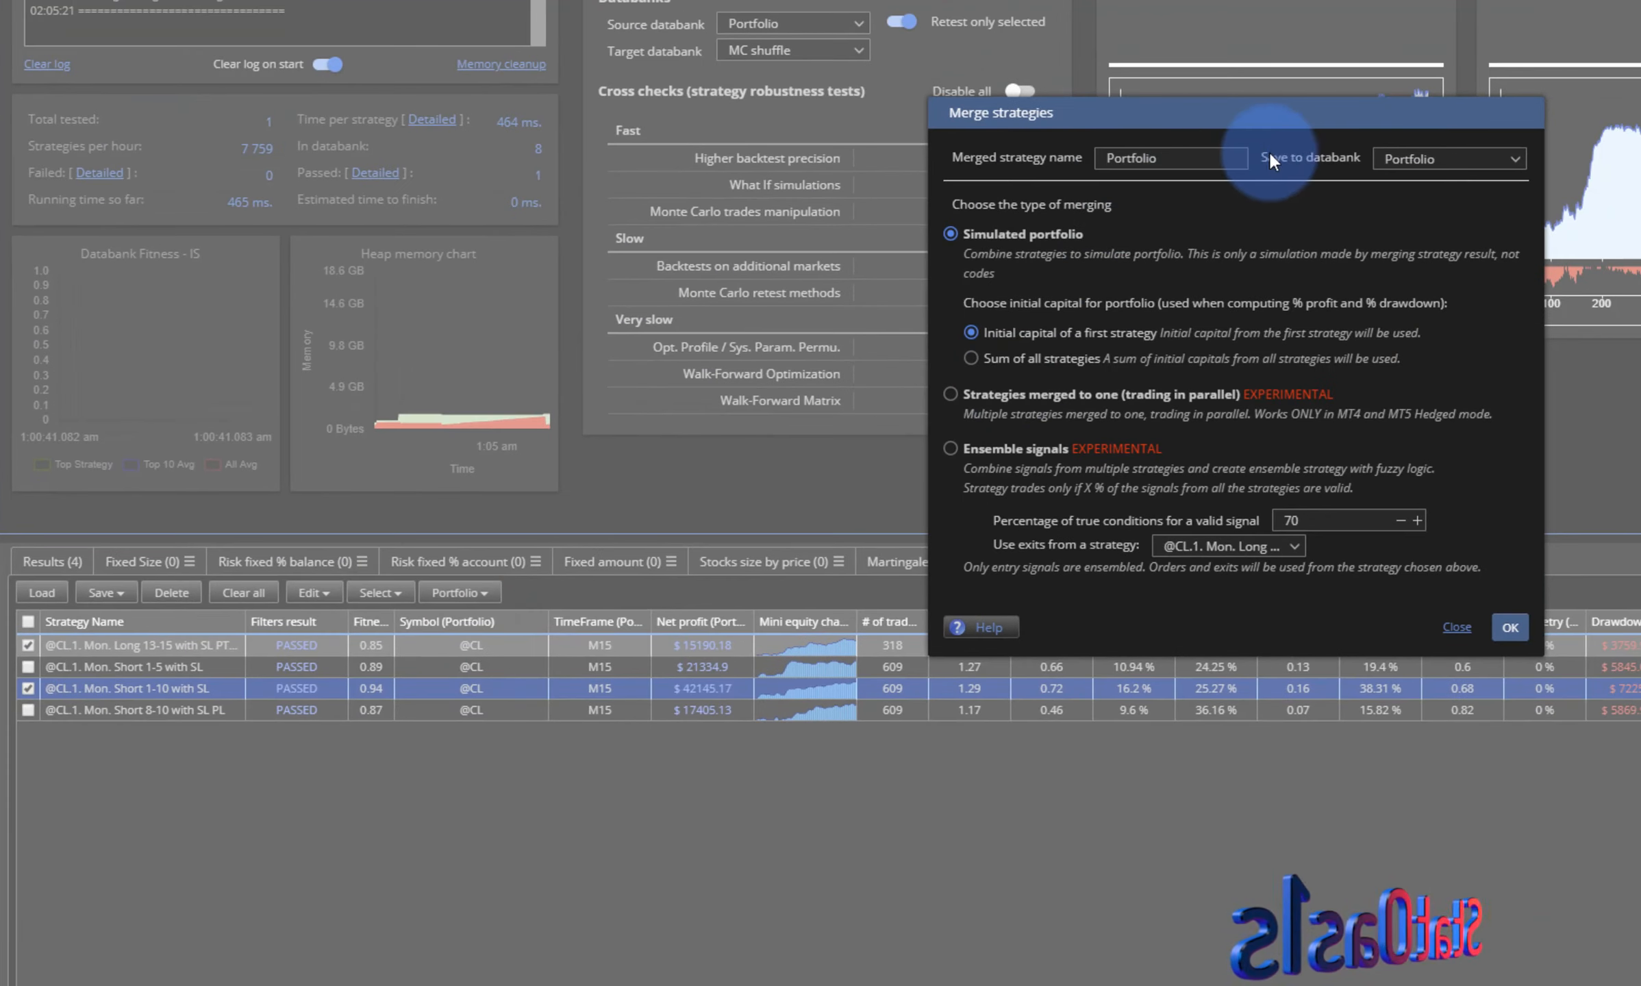
pyautogui.click(1115, 159)
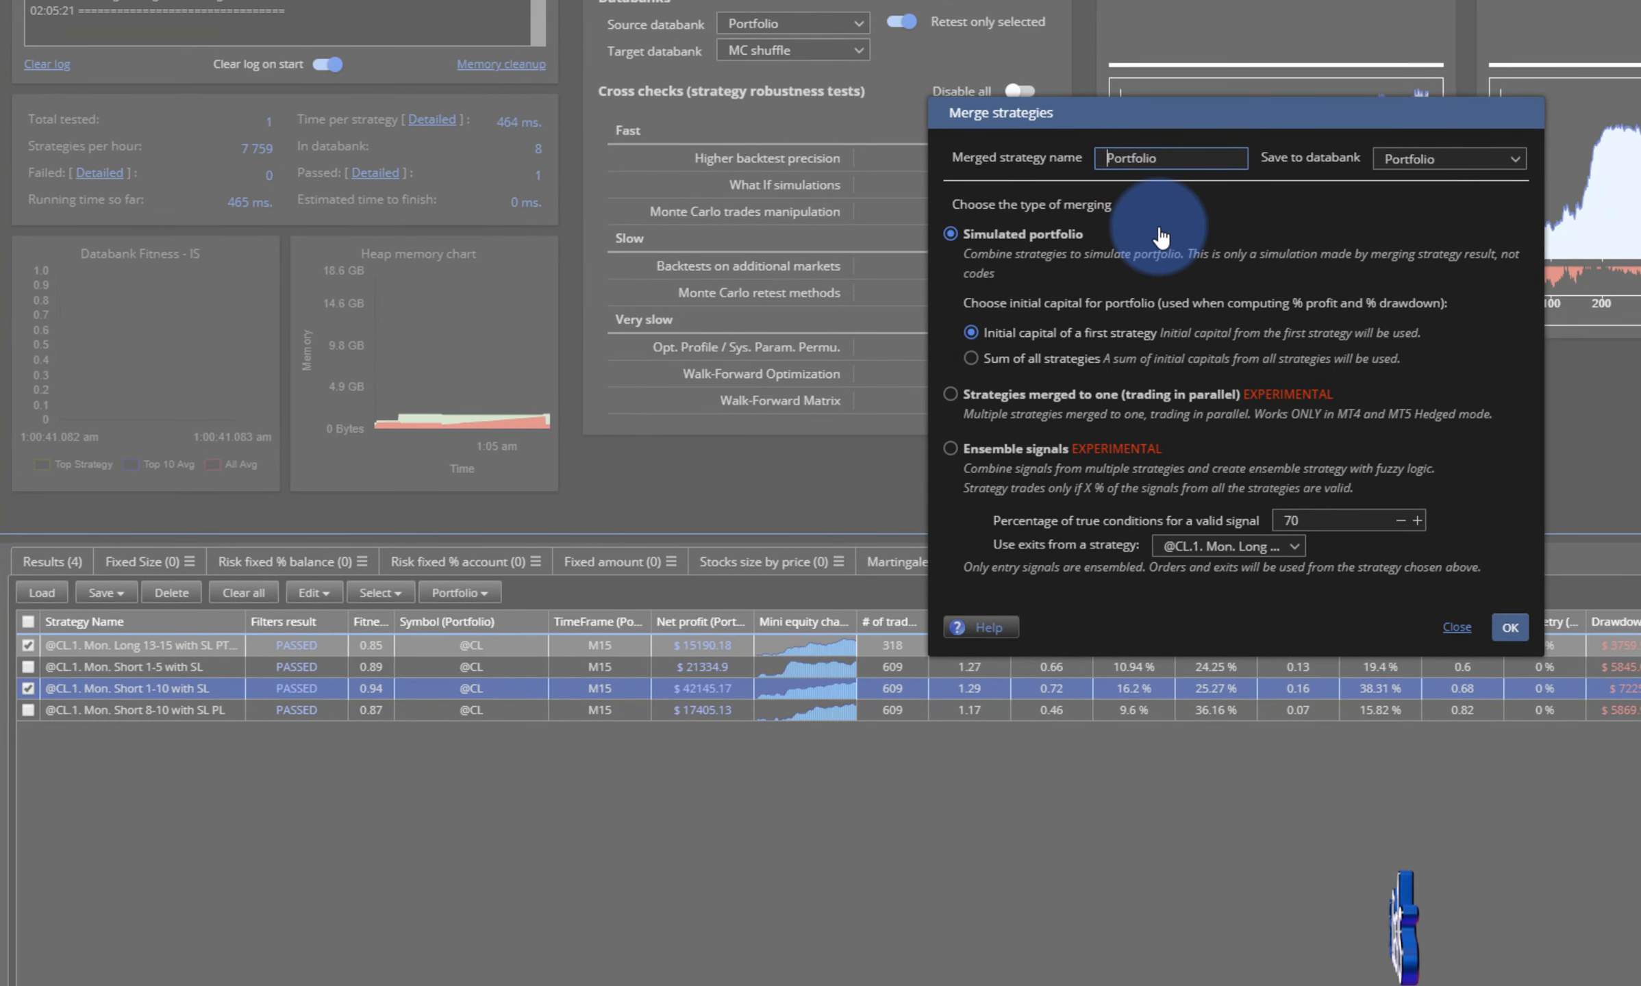
pyautogui.write('Monday ')
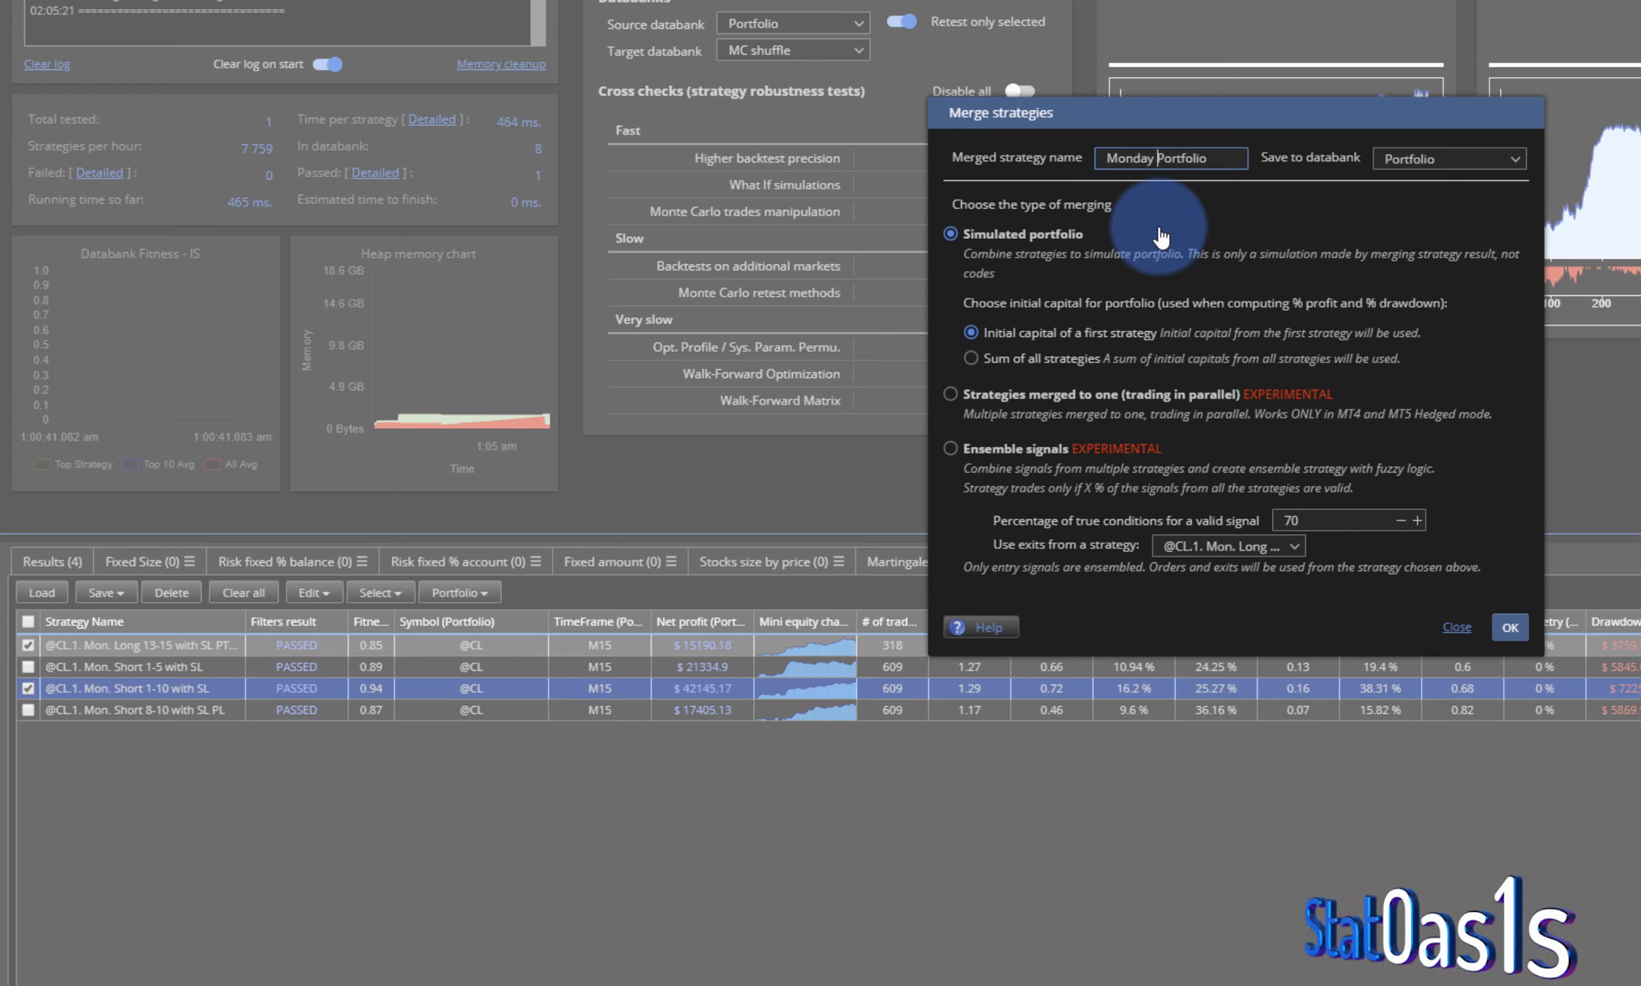
pyautogui.write('LS')
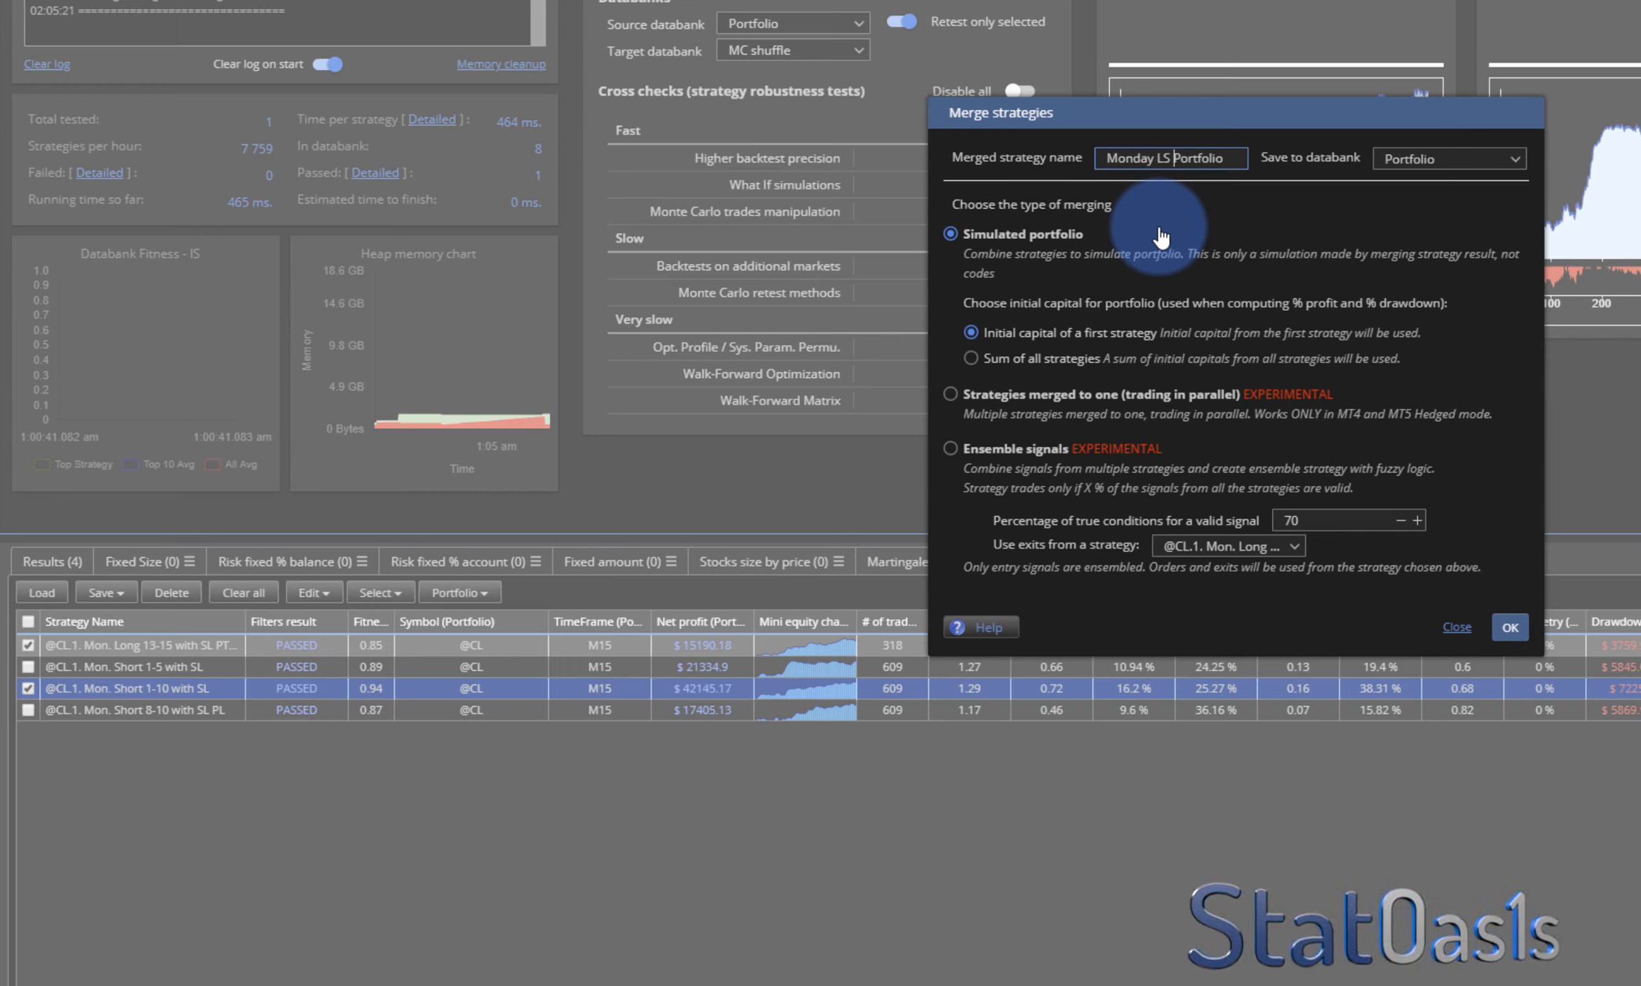
pyautogui.click(1510, 628)
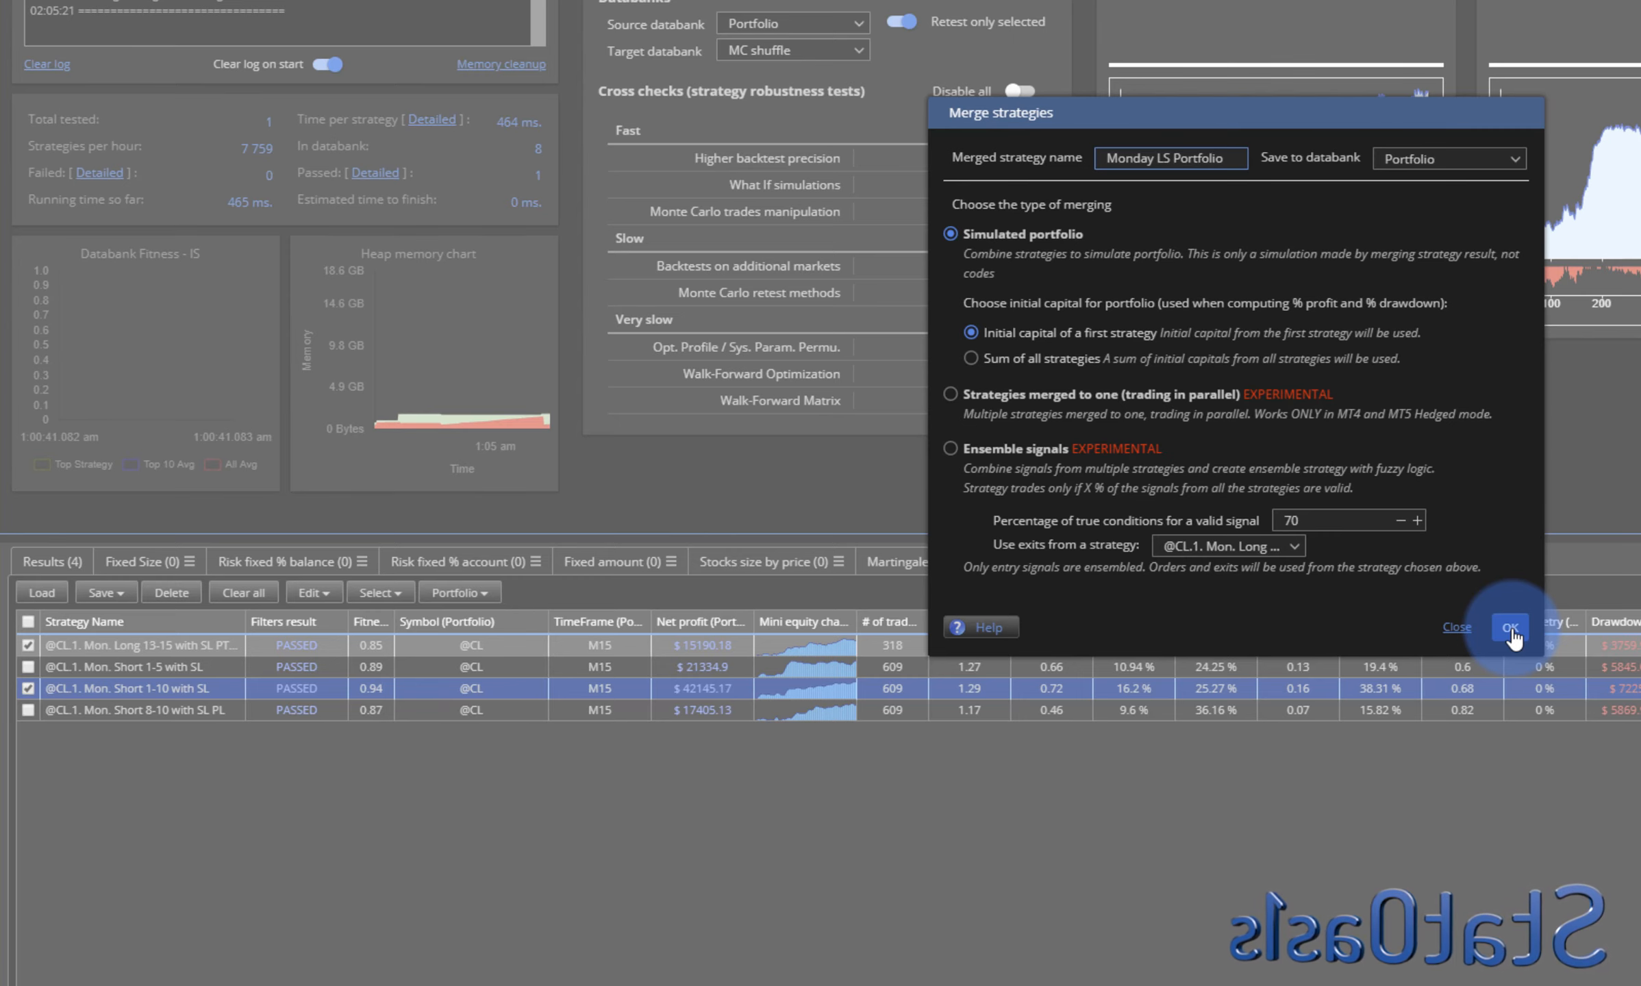
pyautogui.click(1511, 629)
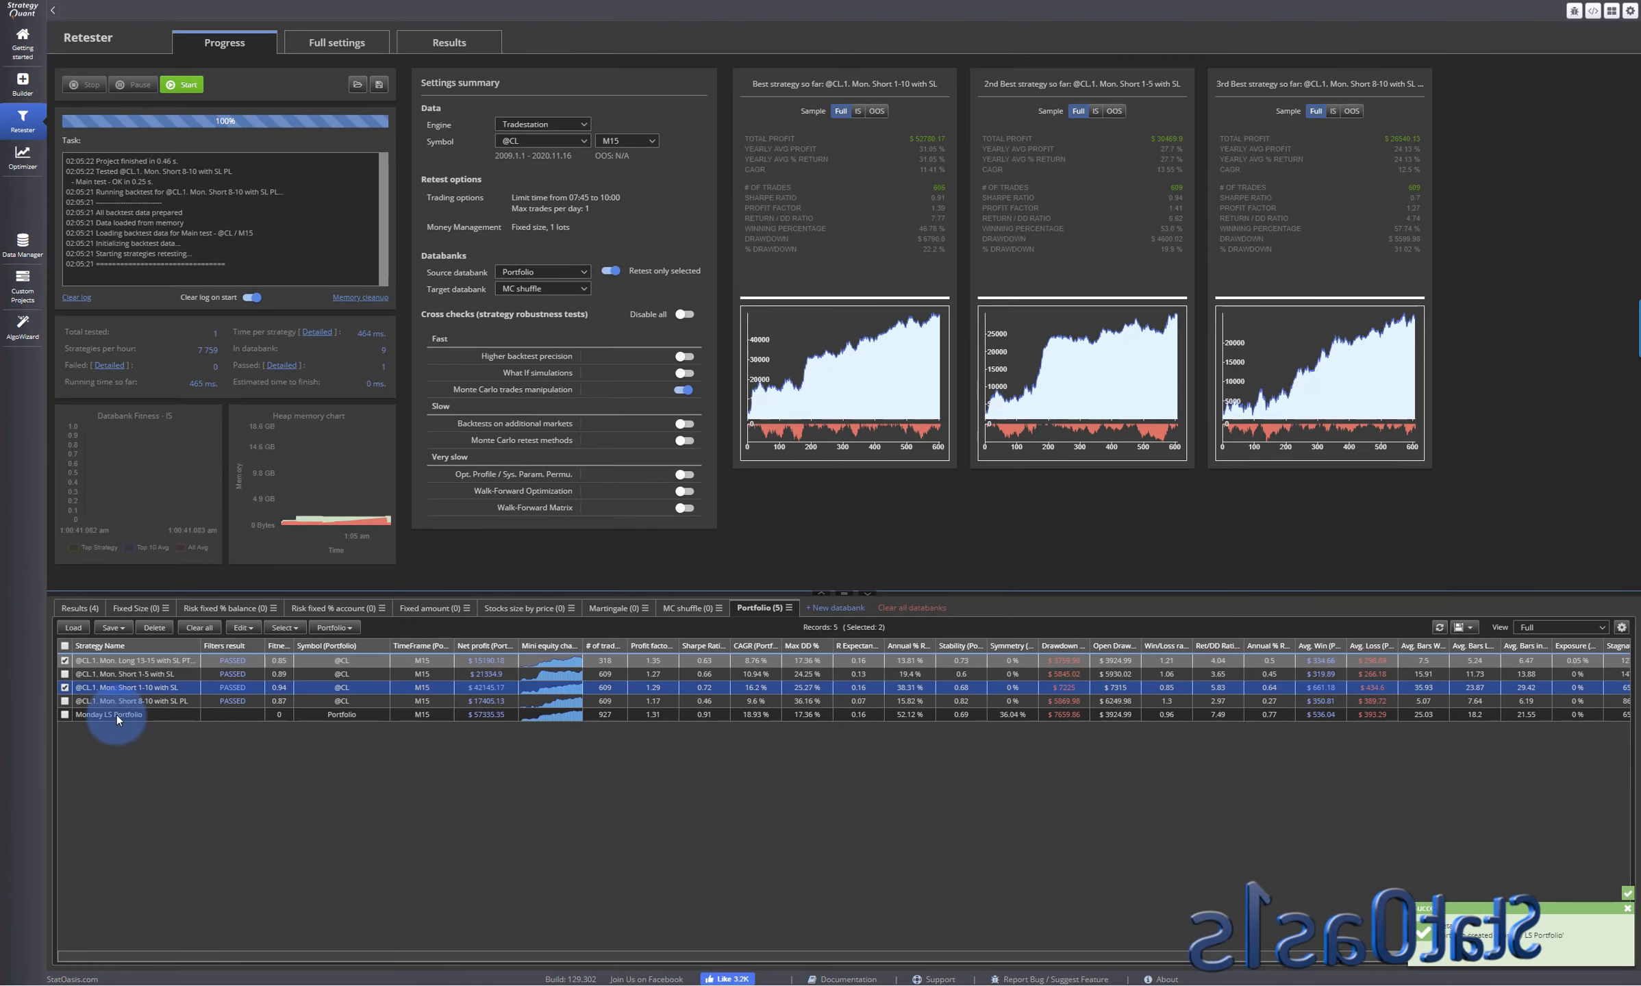
pyautogui.doubleClick(116, 715)
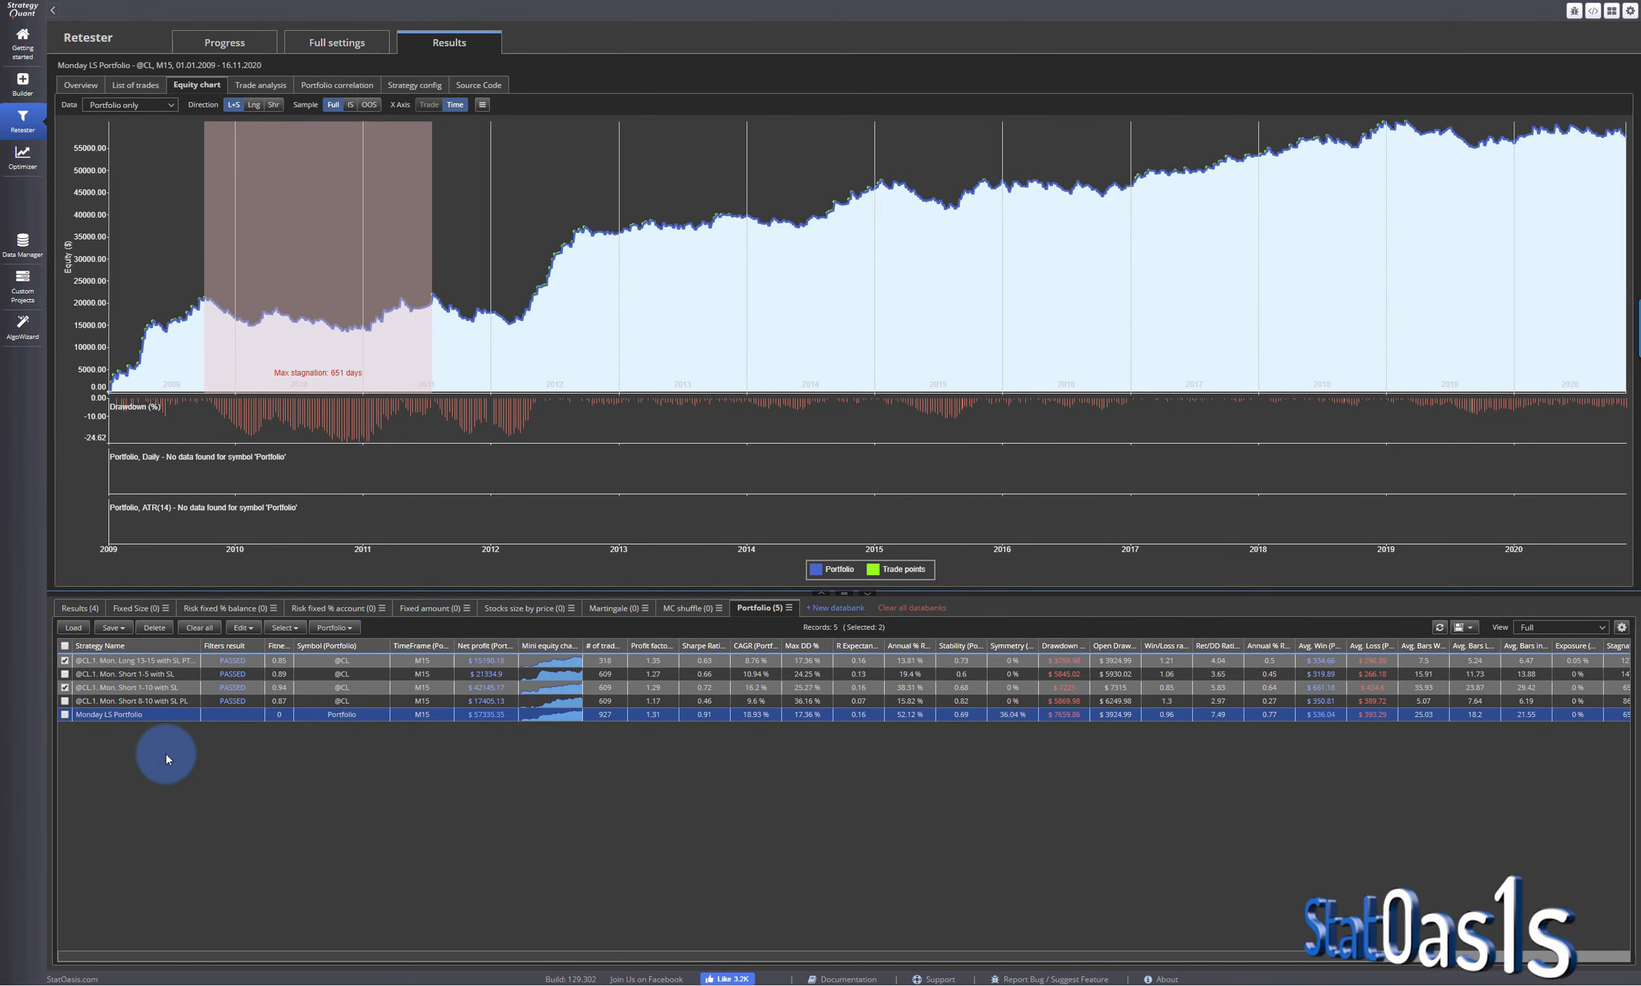
# - Merge the Long 13-15, Short 1-5 and Short 8-10 strategies into a simulated portfolio named Monday LSS Portfolio and examine its equity chart
pyautogui.click(65, 687)
pyautogui.click(65, 674)
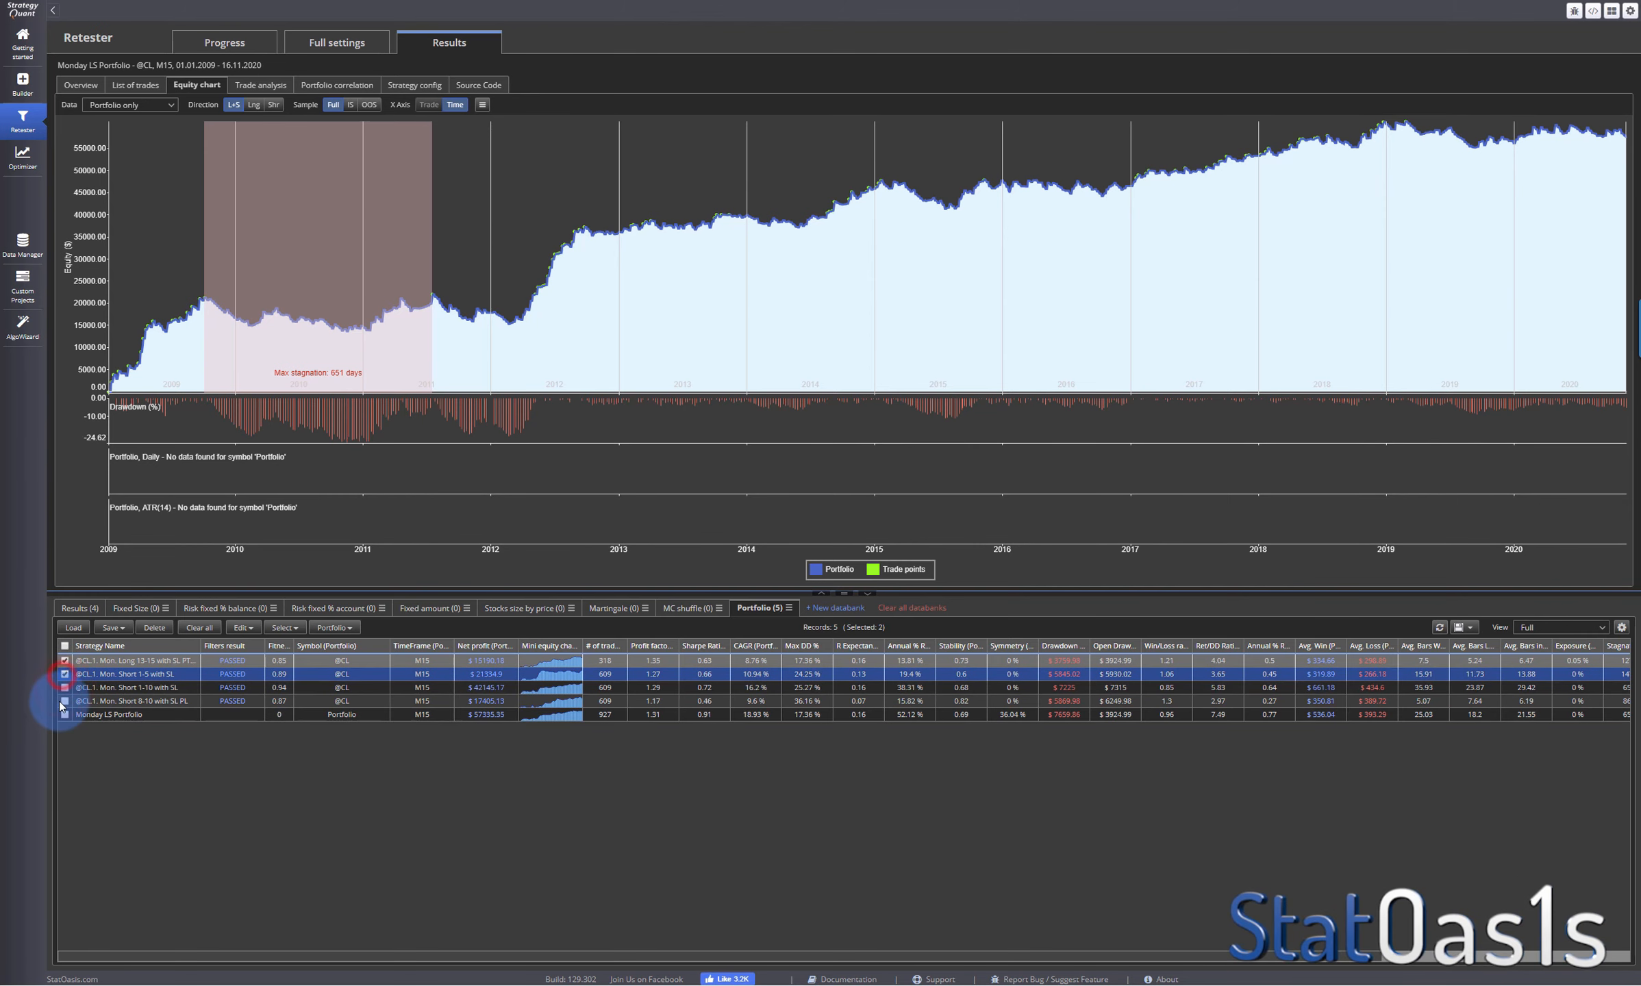
pyautogui.click(65, 701)
pyautogui.click(335, 627)
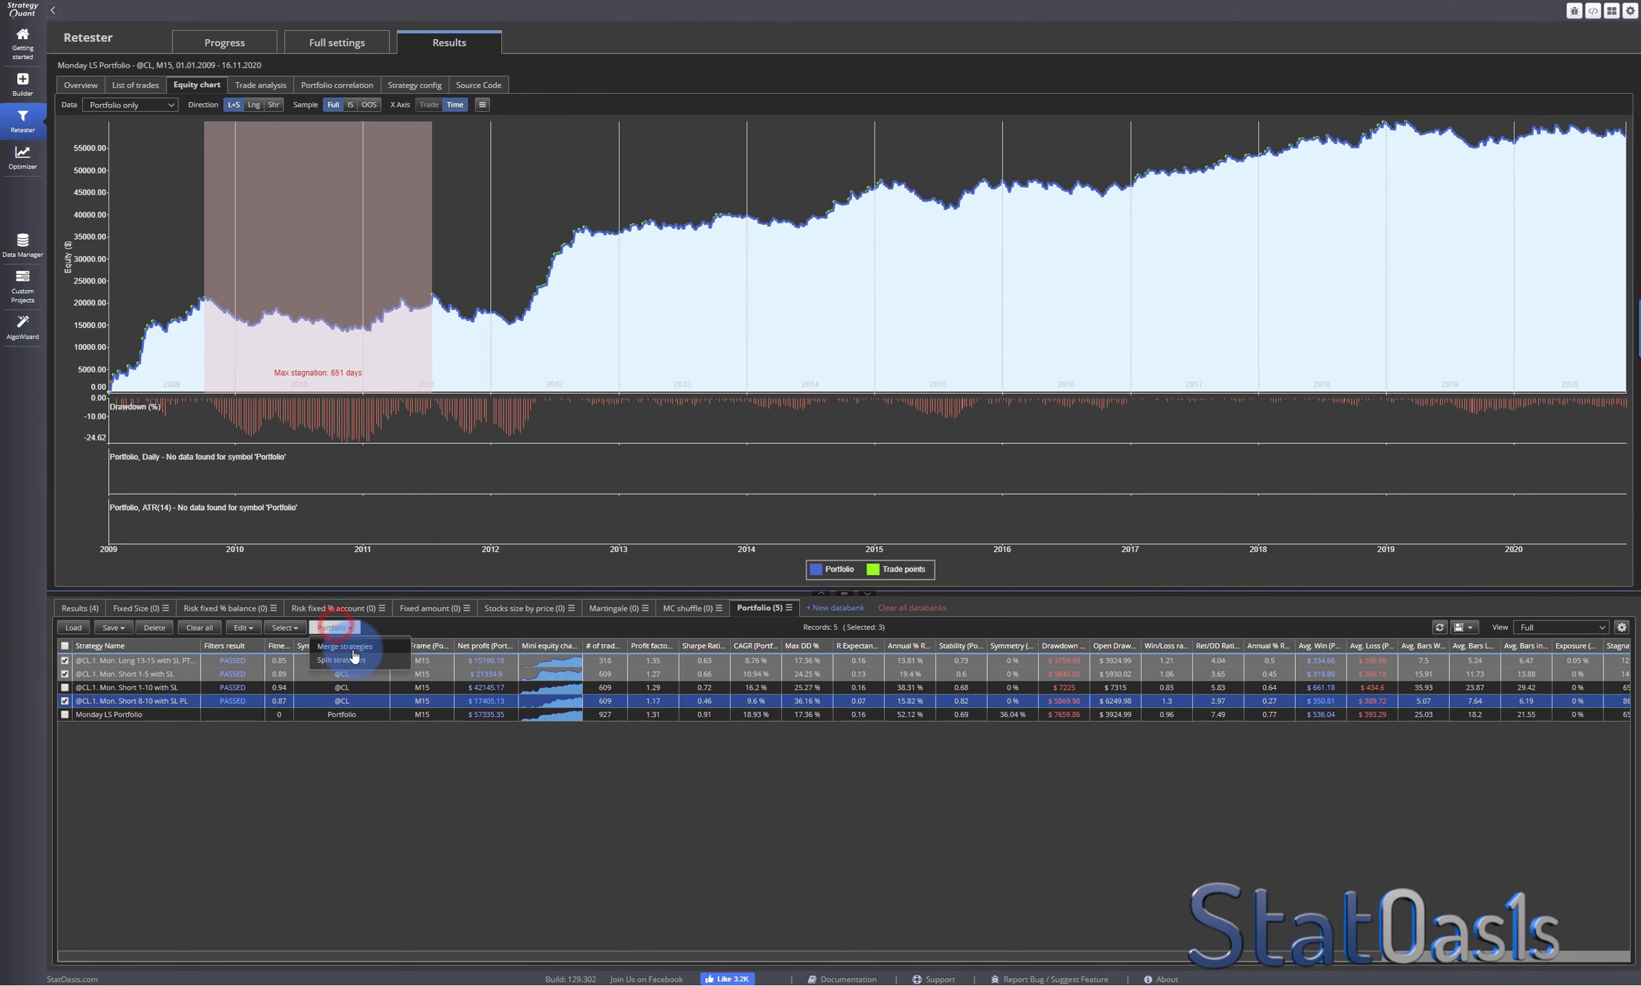
pyautogui.click(350, 646)
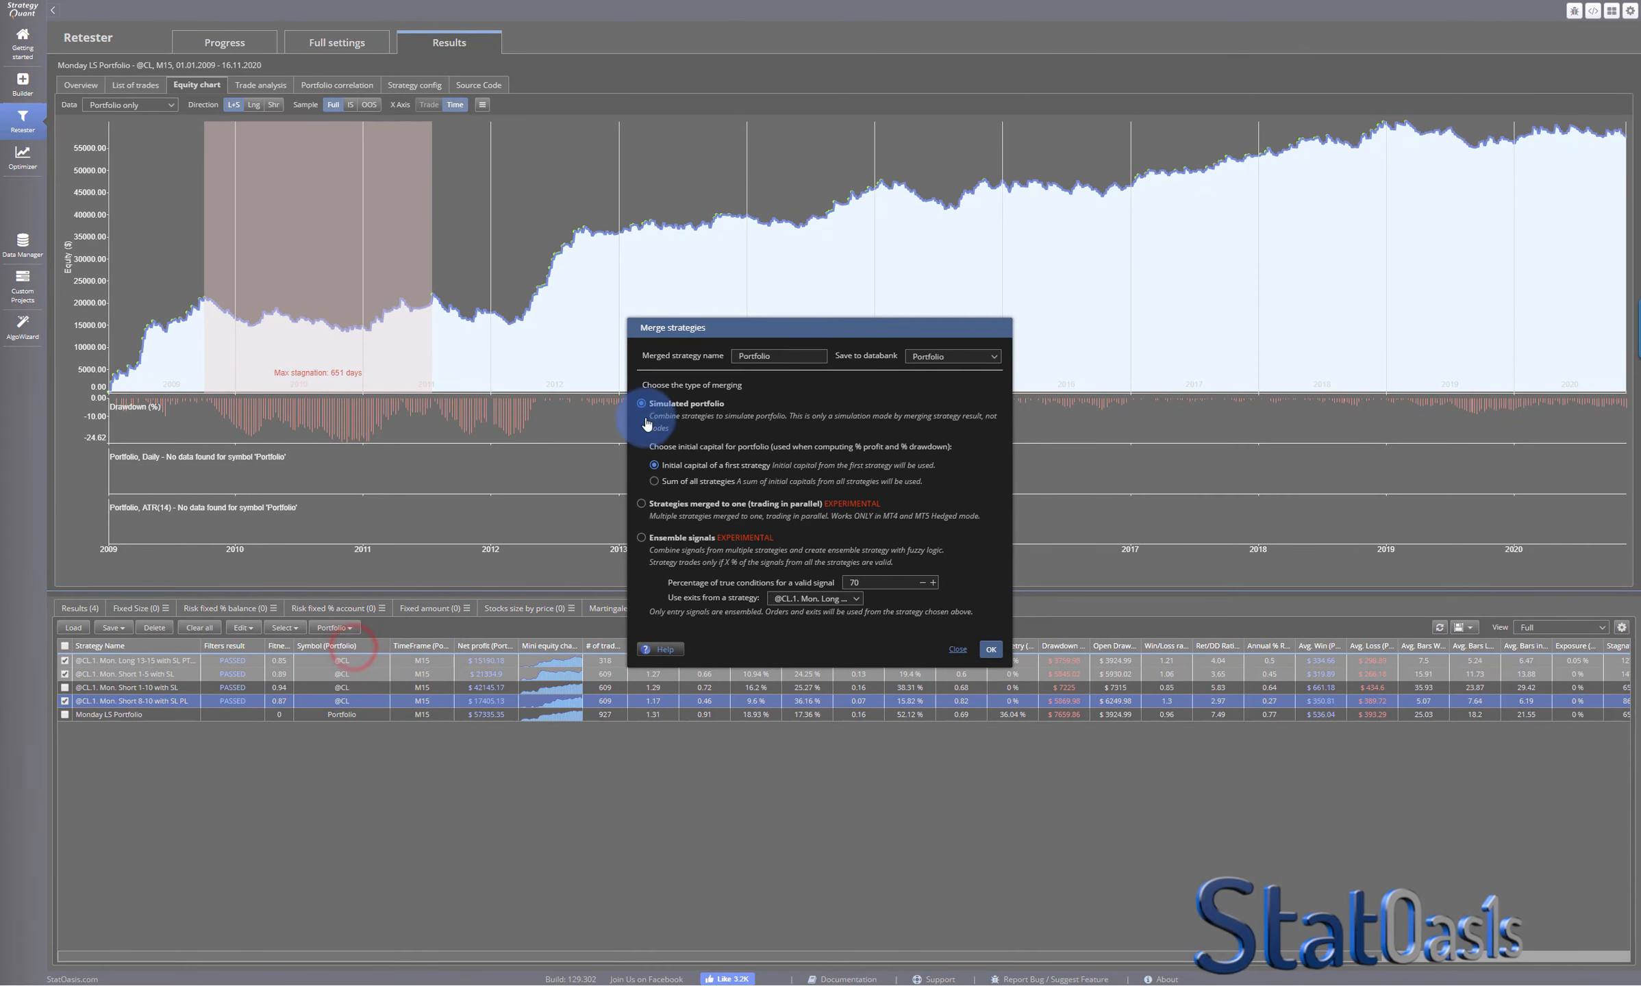
pyautogui.click(739, 356)
pyautogui.write('Monday ')
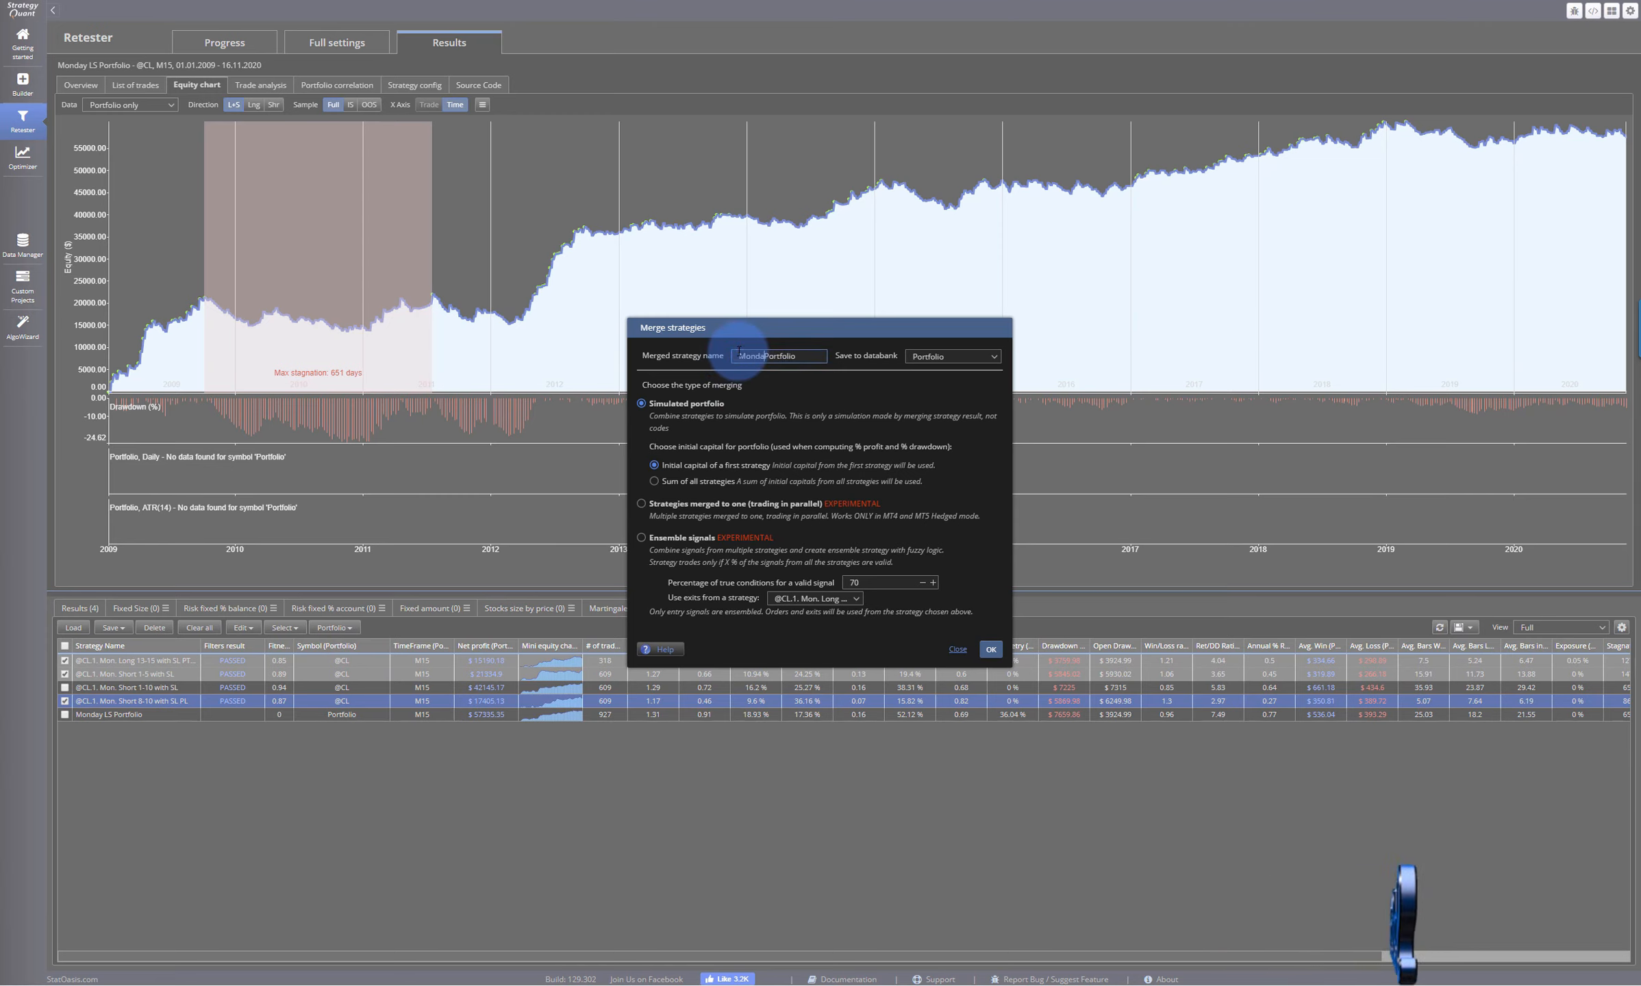
pyautogui.write('L')
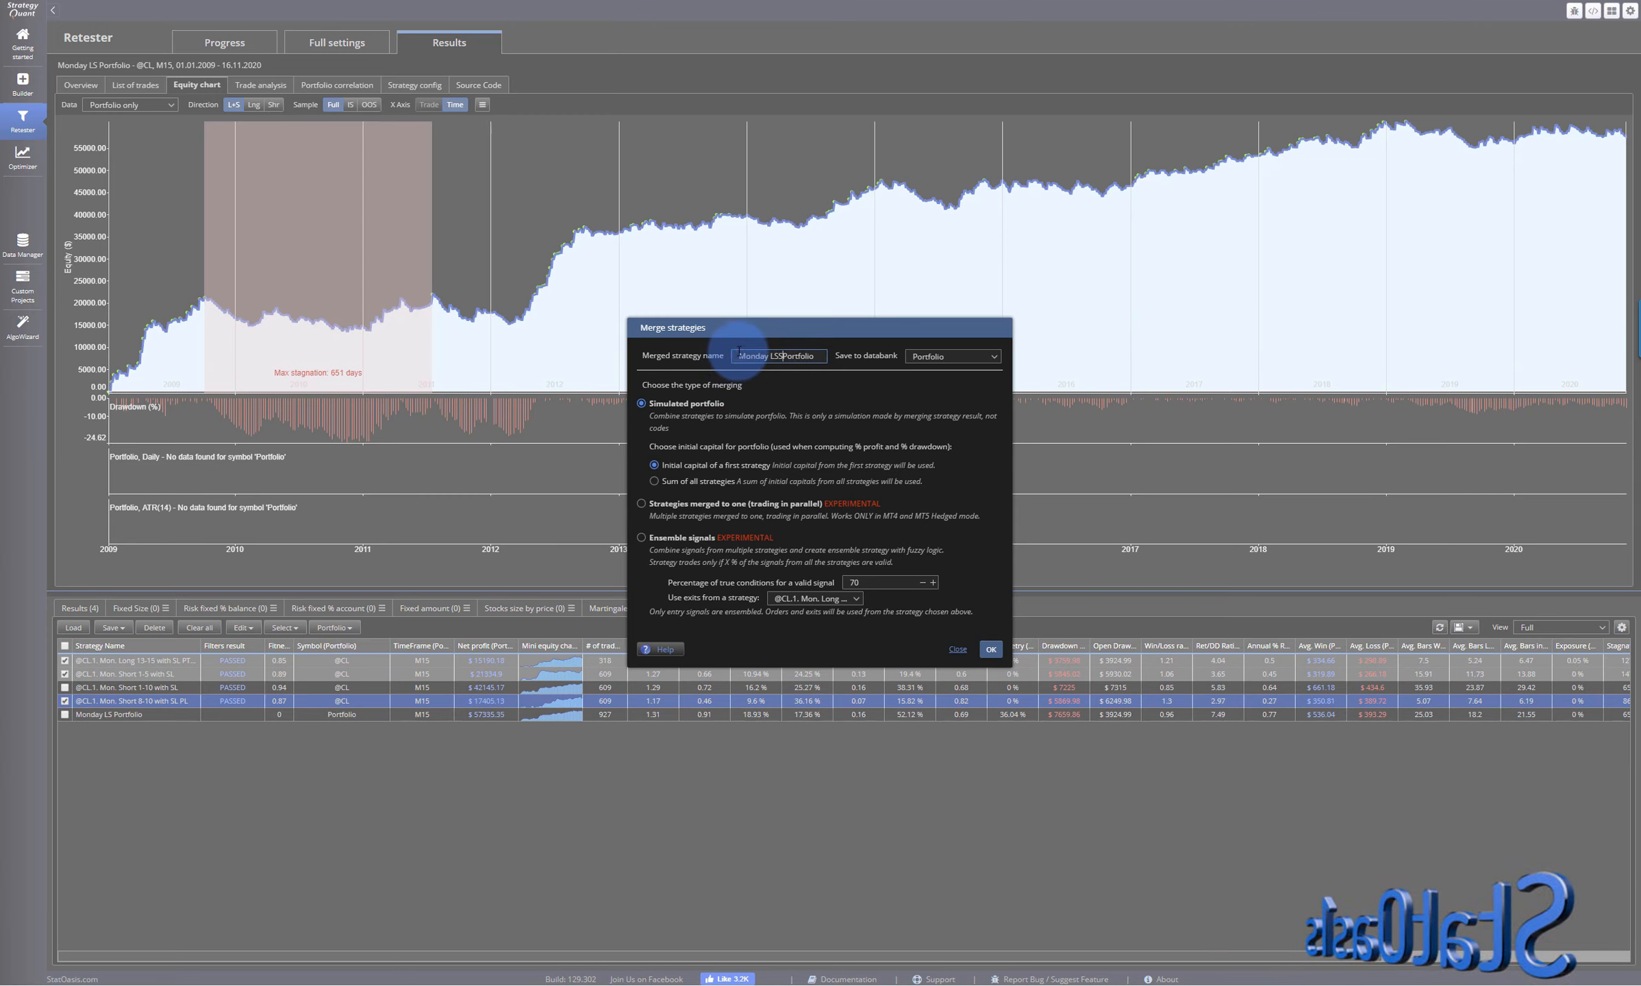
pyautogui.write('SS')
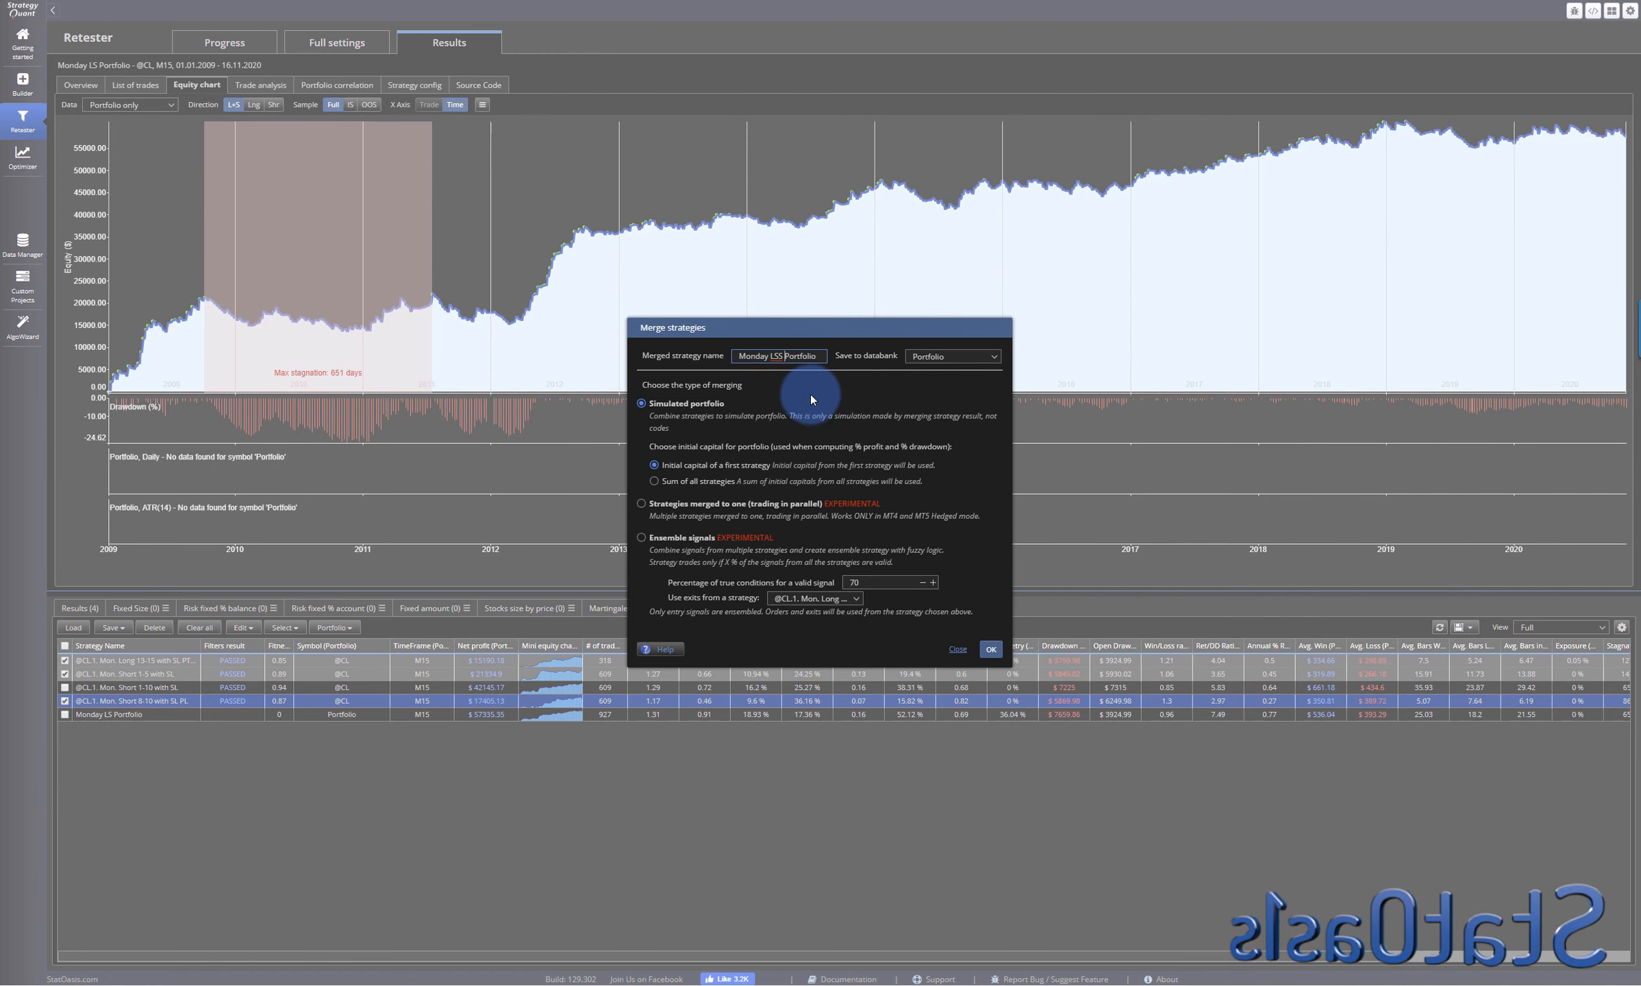
pyautogui.click(990, 650)
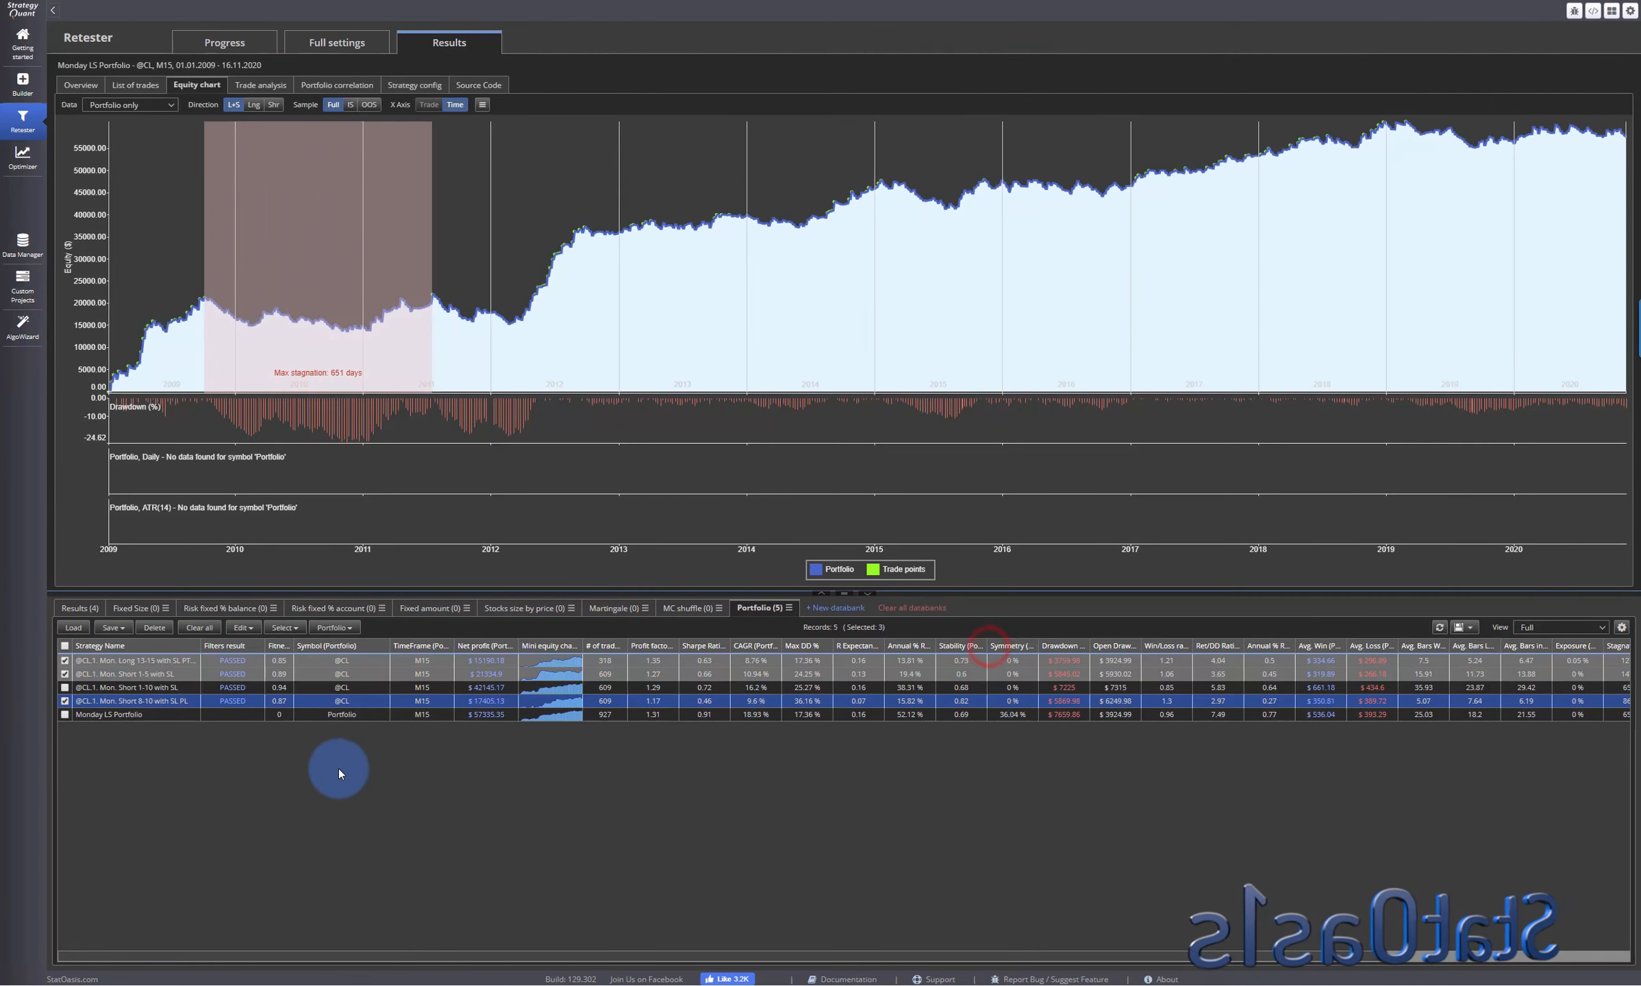
pyautogui.click(141, 728)
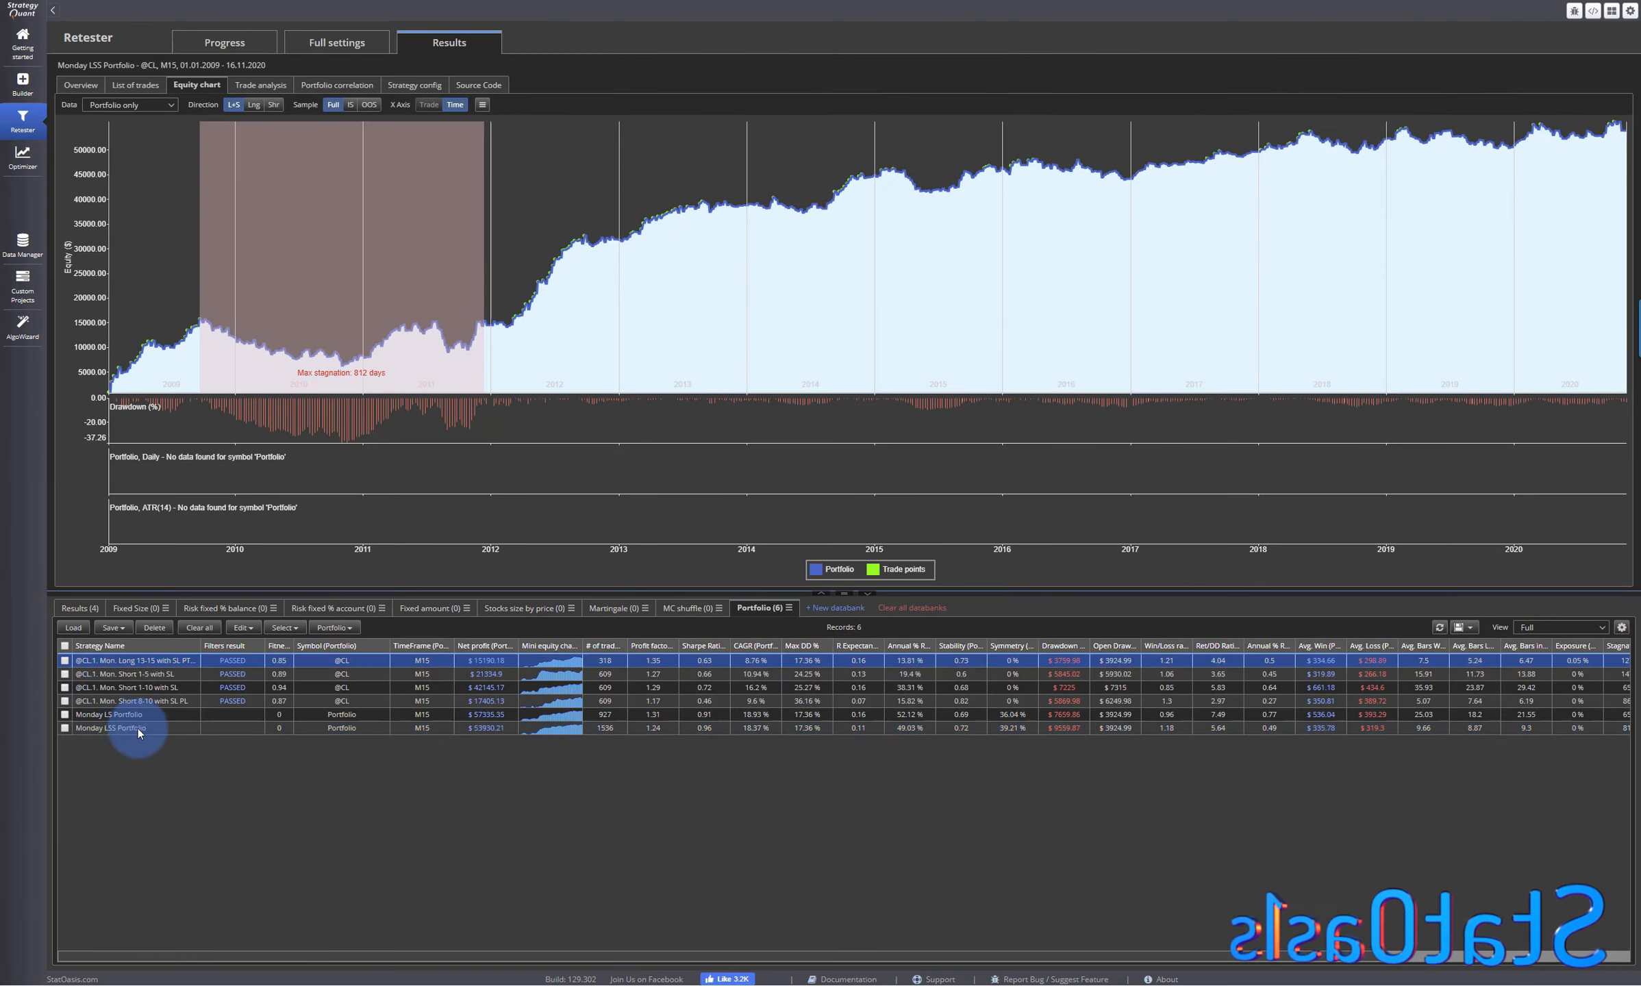
pyautogui.click(154, 687)
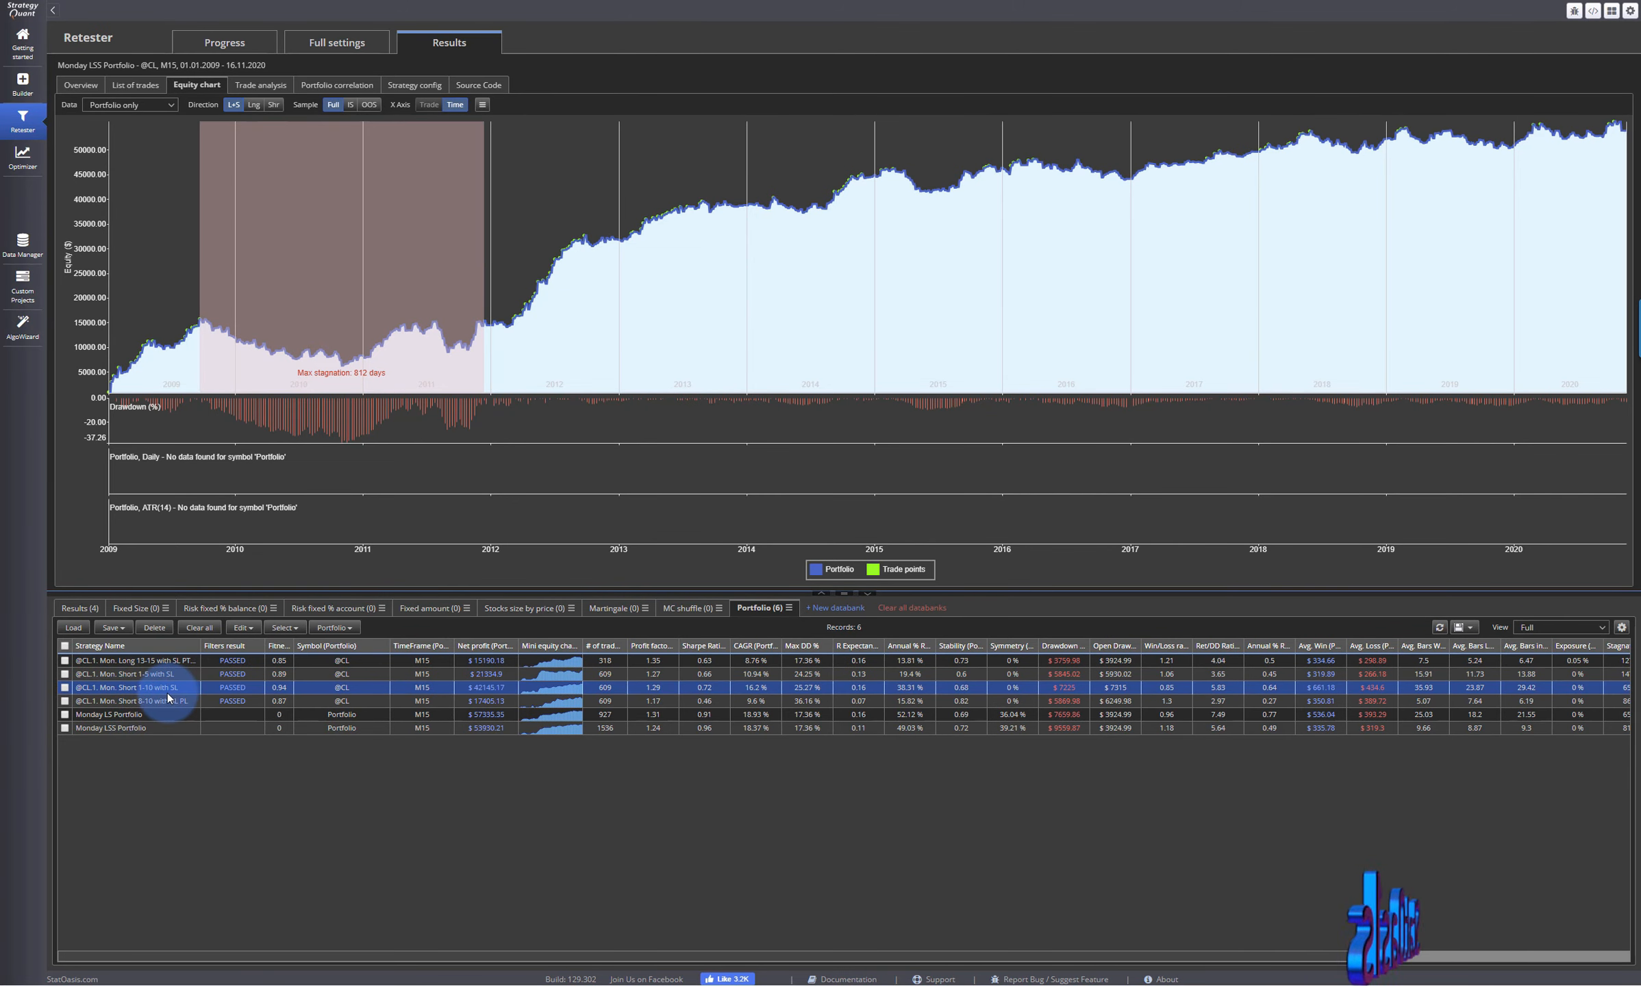
# - Remove the Monday LSS Portfolio from the Portfolio databank and reopen the equity chart of the Monday LS Portfolio
pyautogui.click(66, 729)
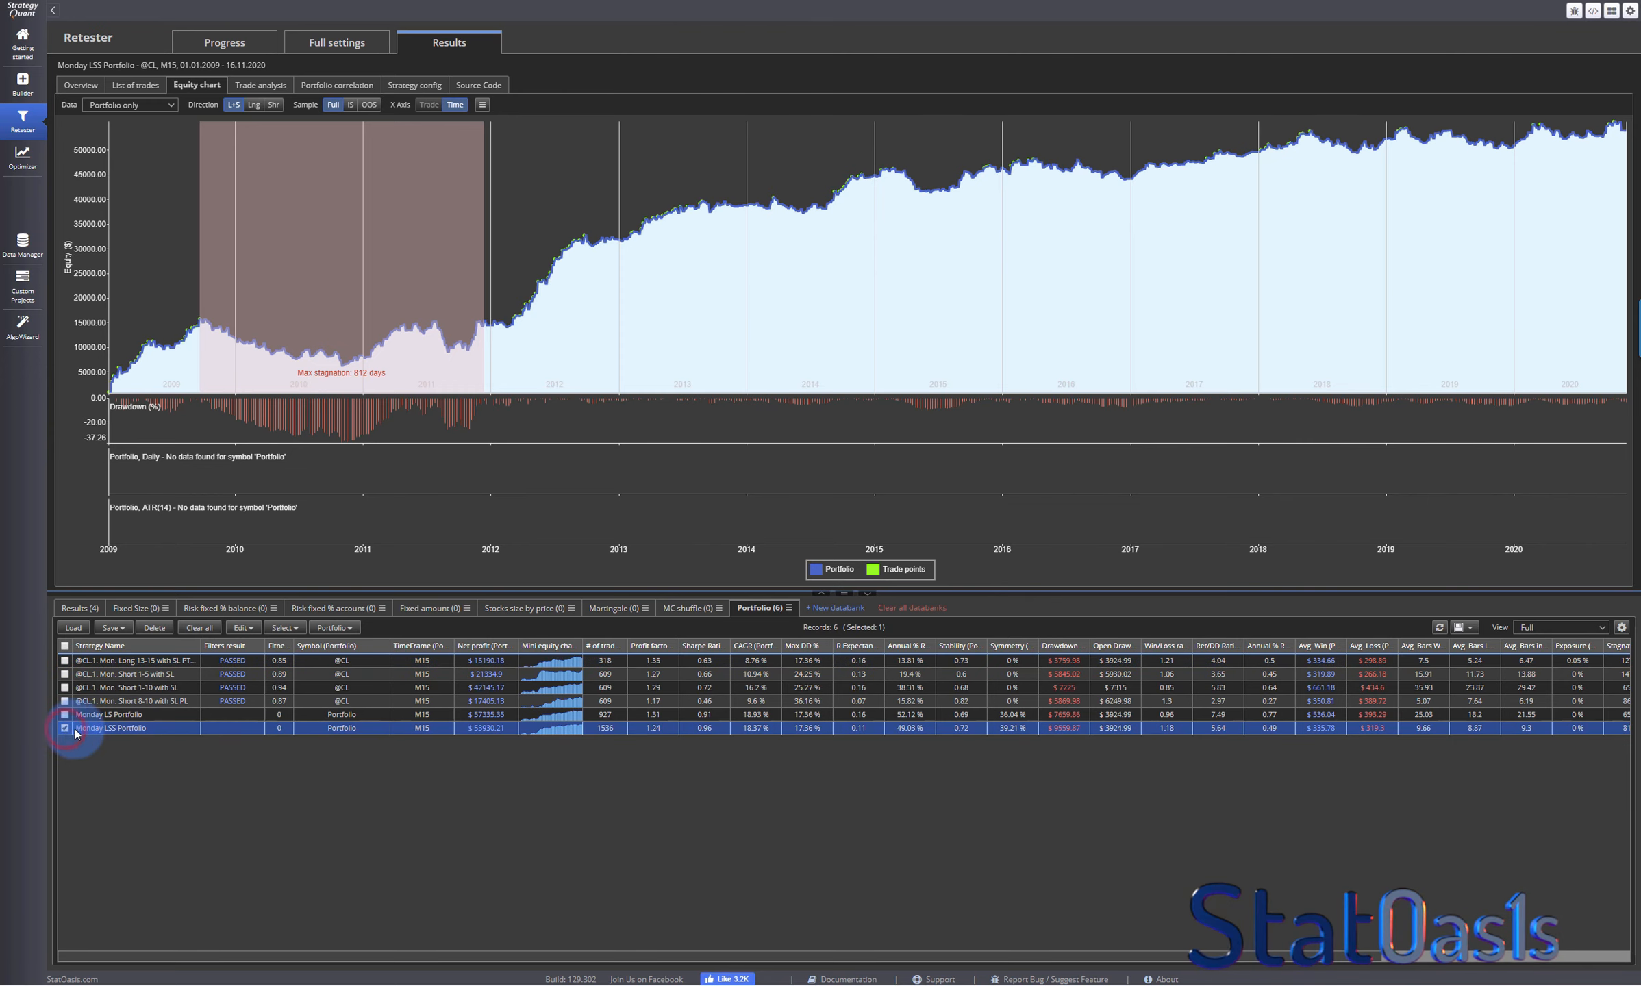
pyautogui.click(155, 628)
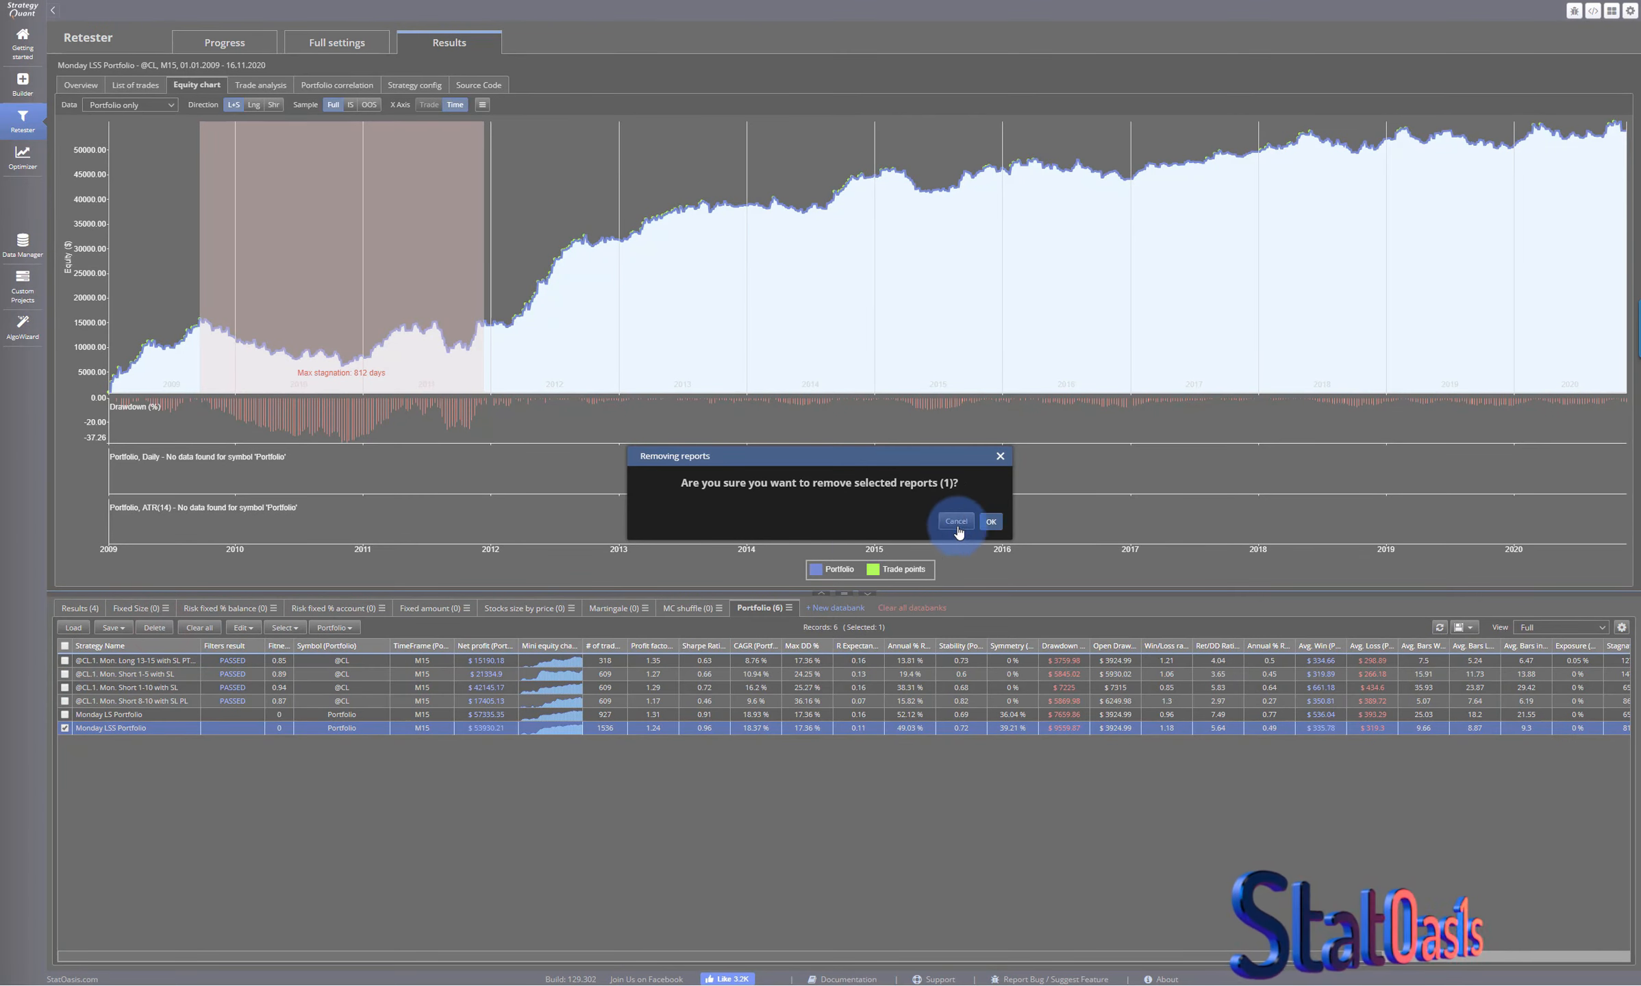
pyautogui.click(991, 522)
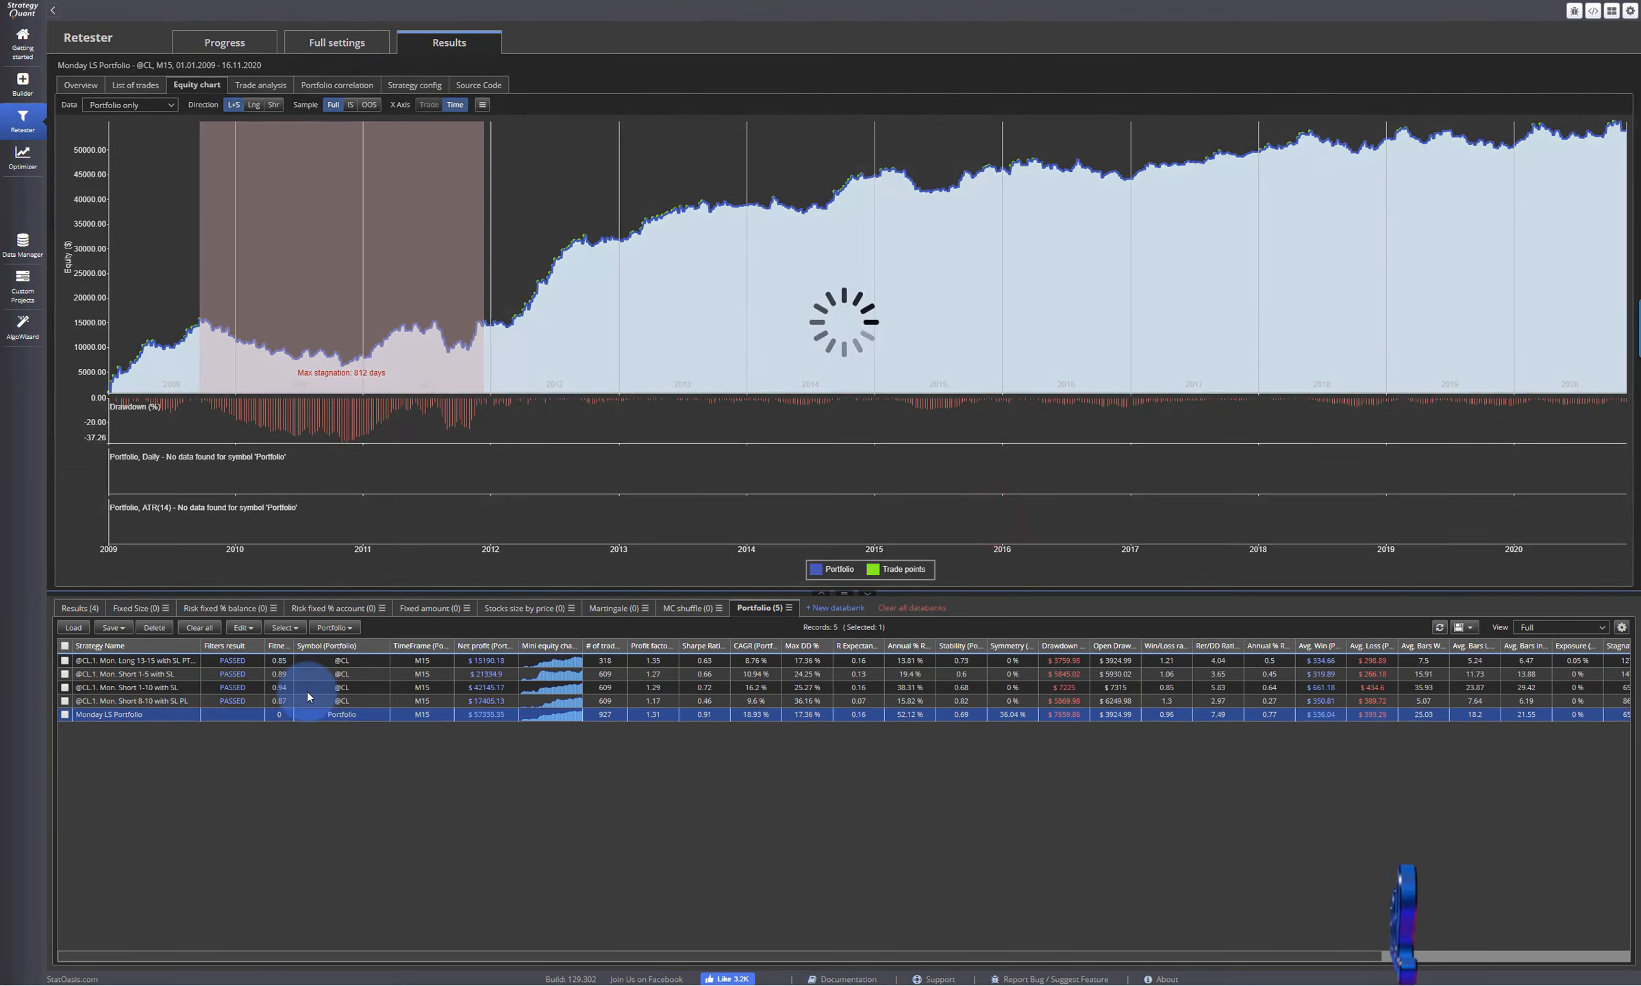
pyautogui.click(132, 712)
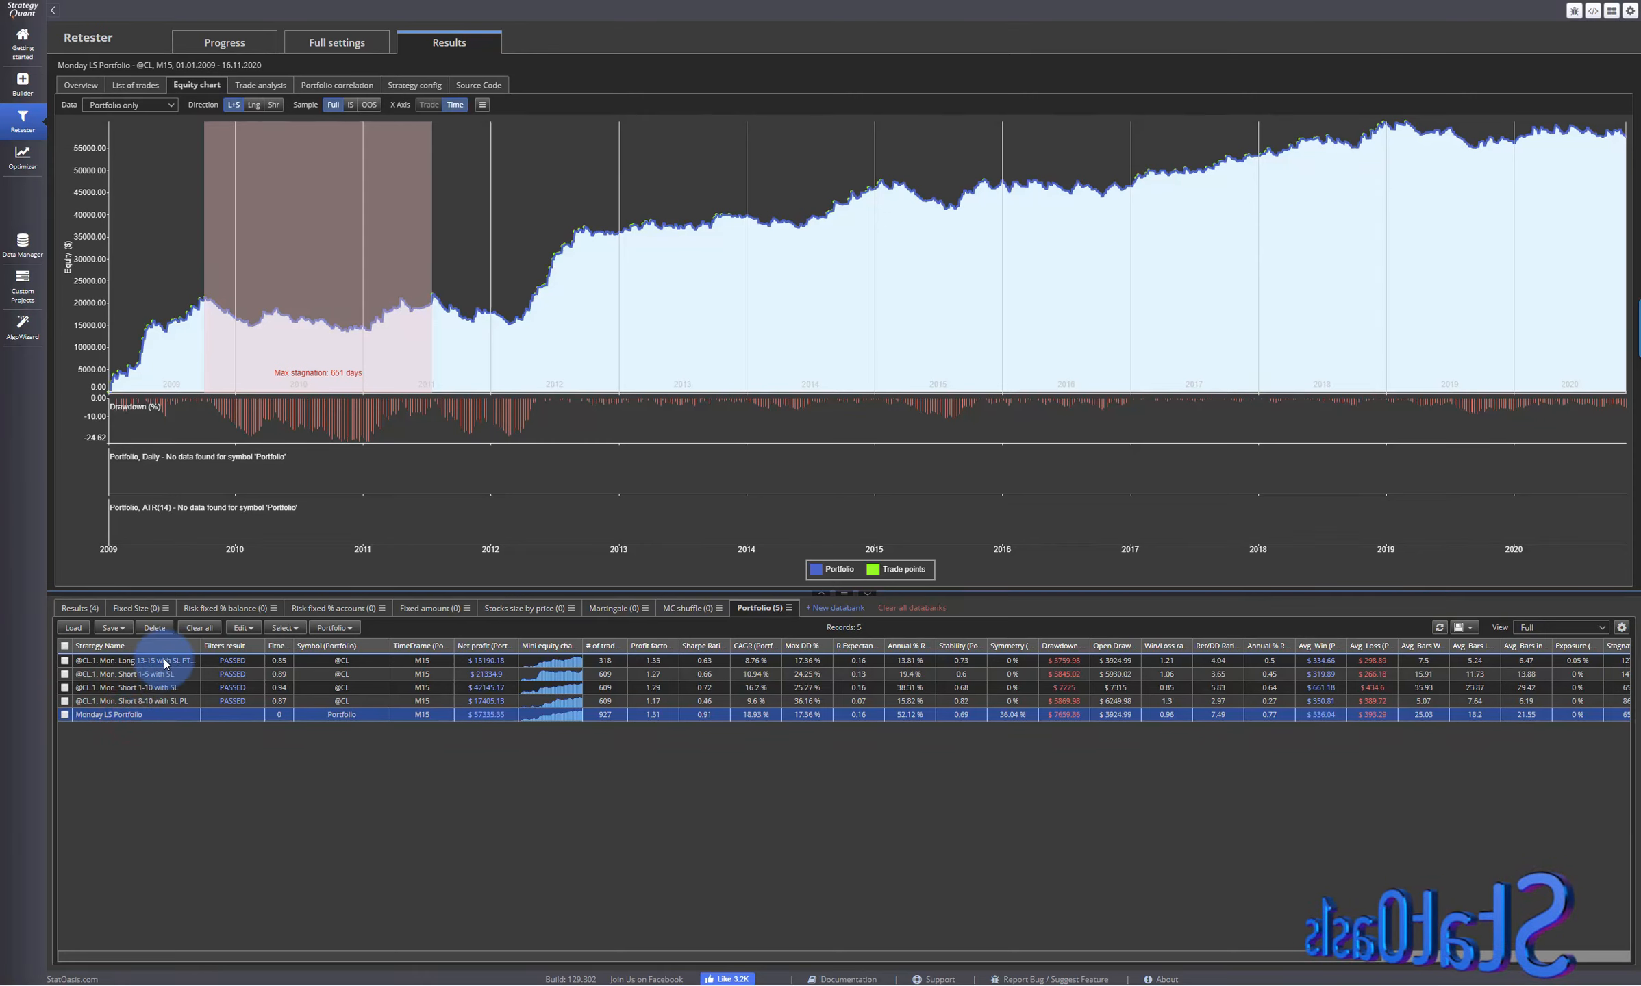
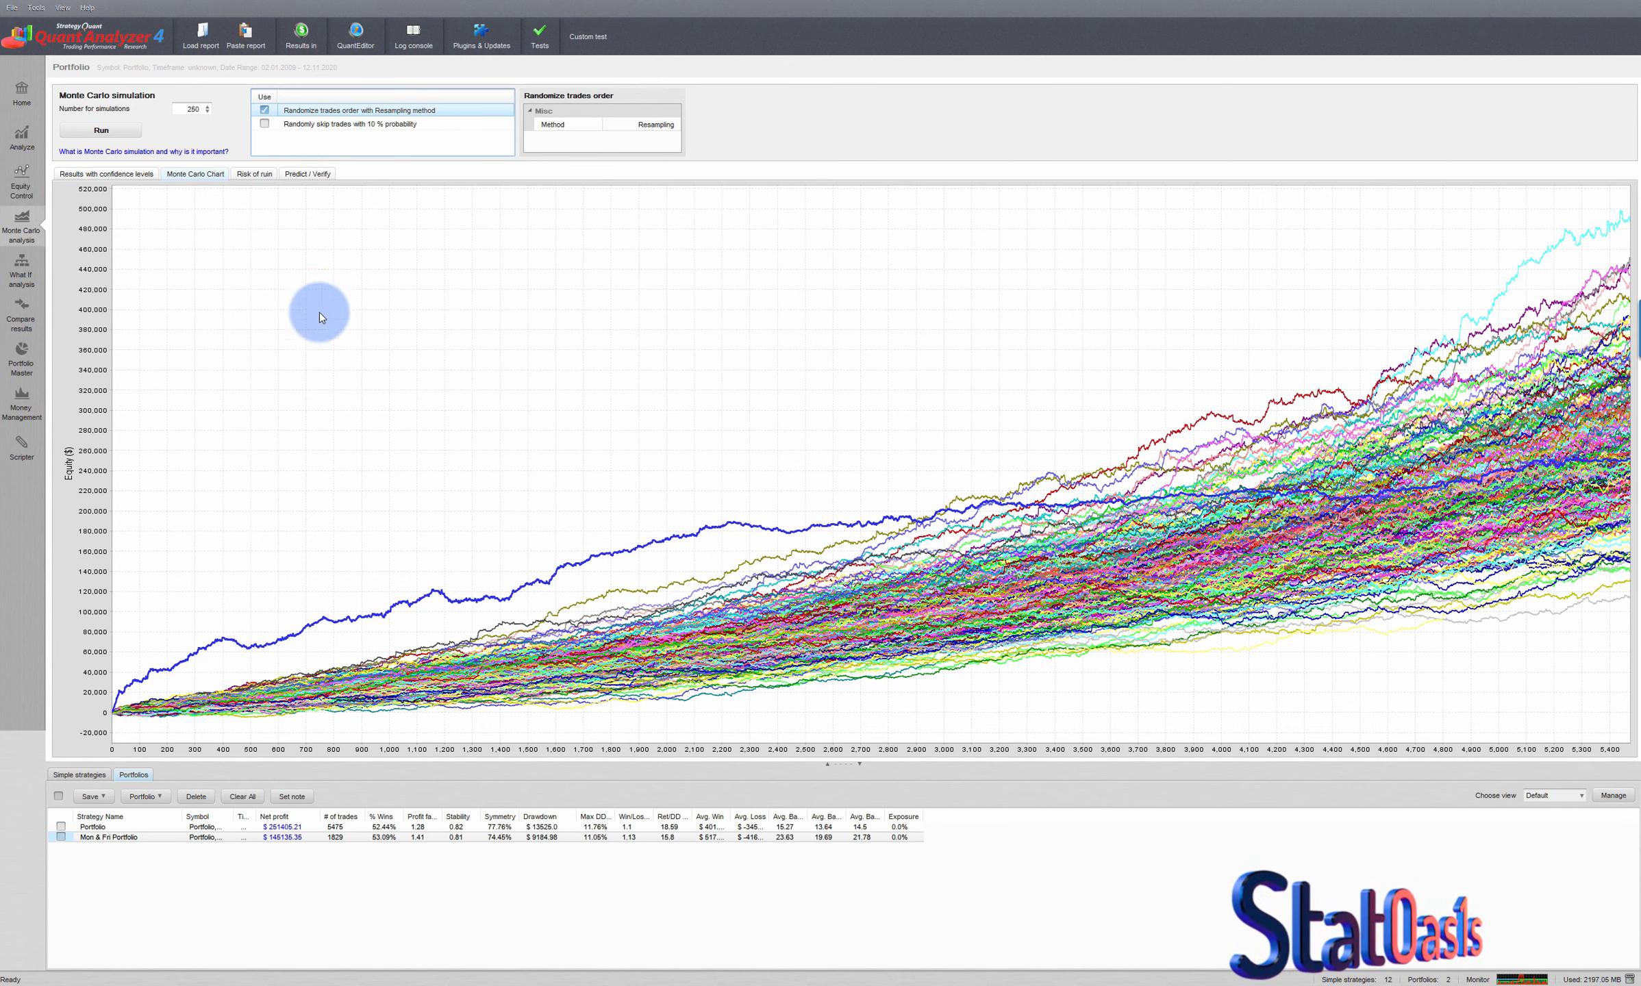
# - Review the combined Portfolio's trade analysis by hour, weekday and year, and examine the spread of its Monte Carlo equity curves
pyautogui.click(20, 142)
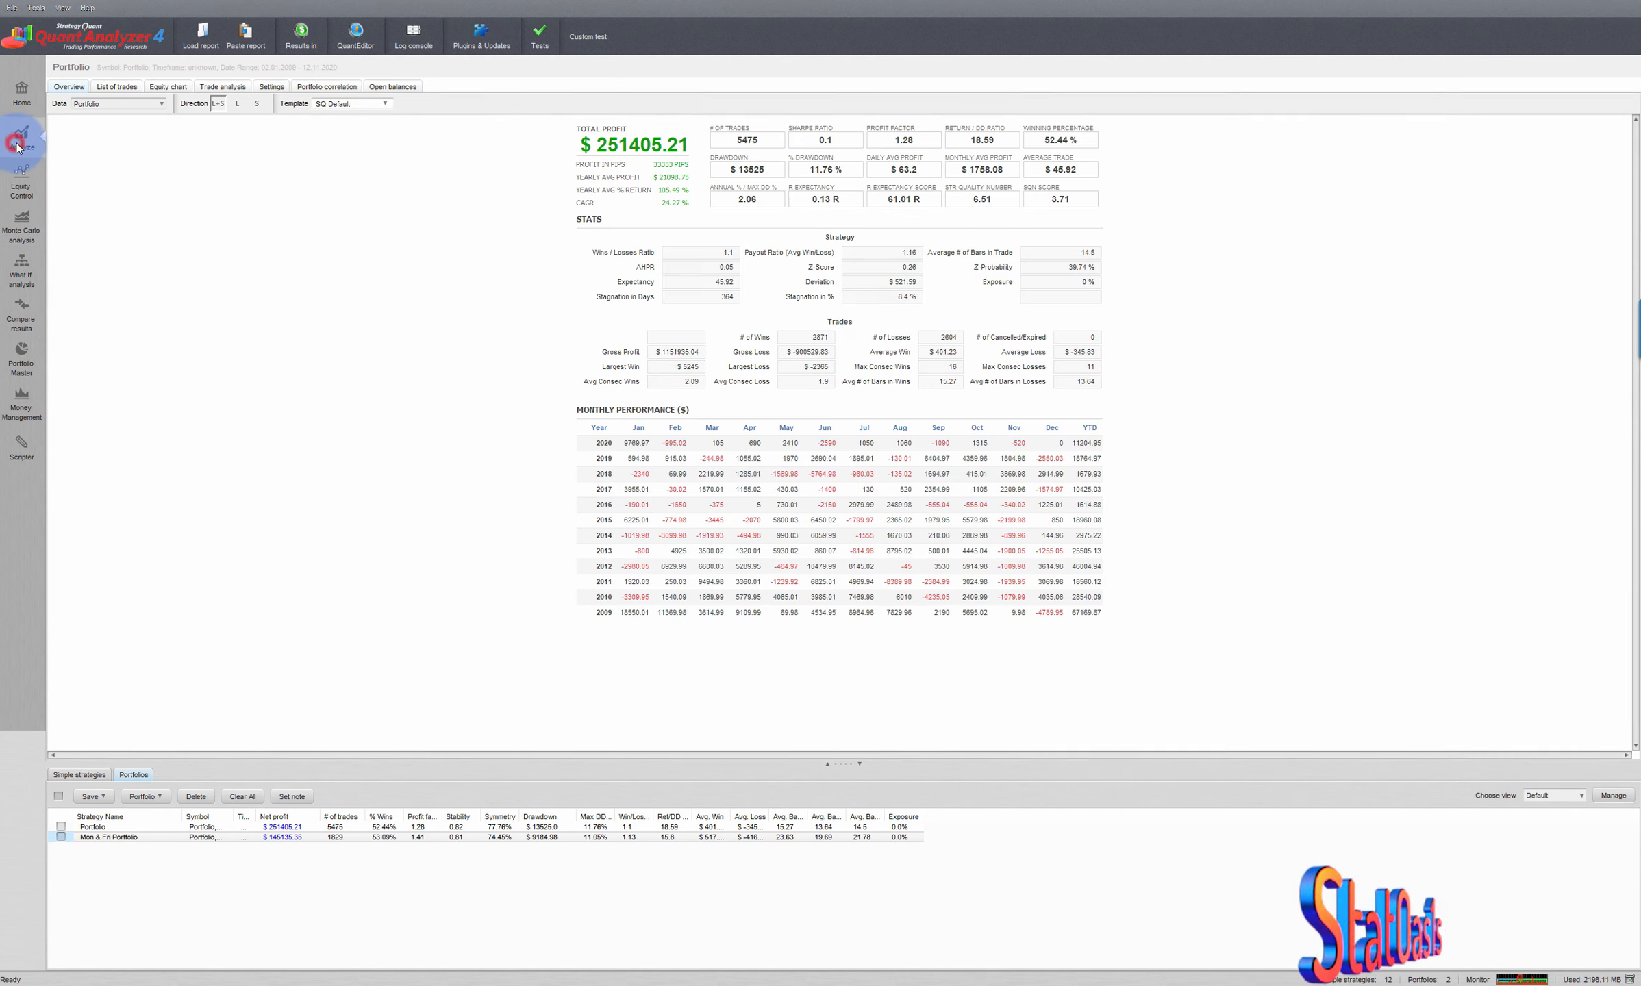
pyautogui.click(217, 87)
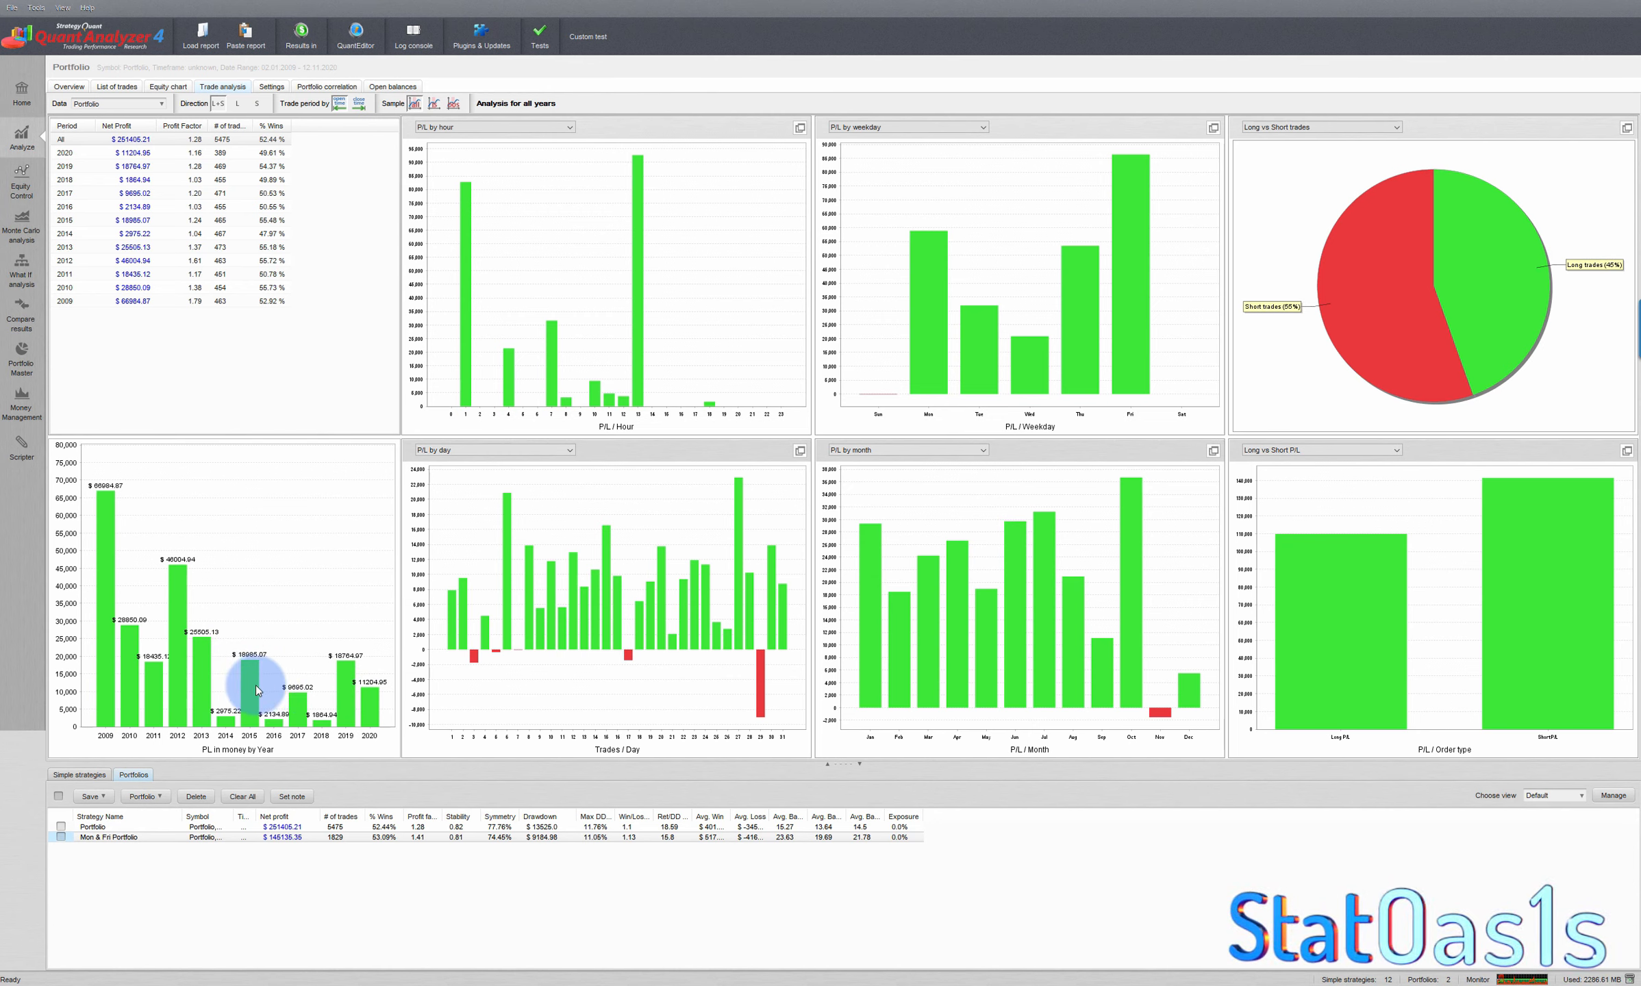
pyautogui.moveTo(963, 980)
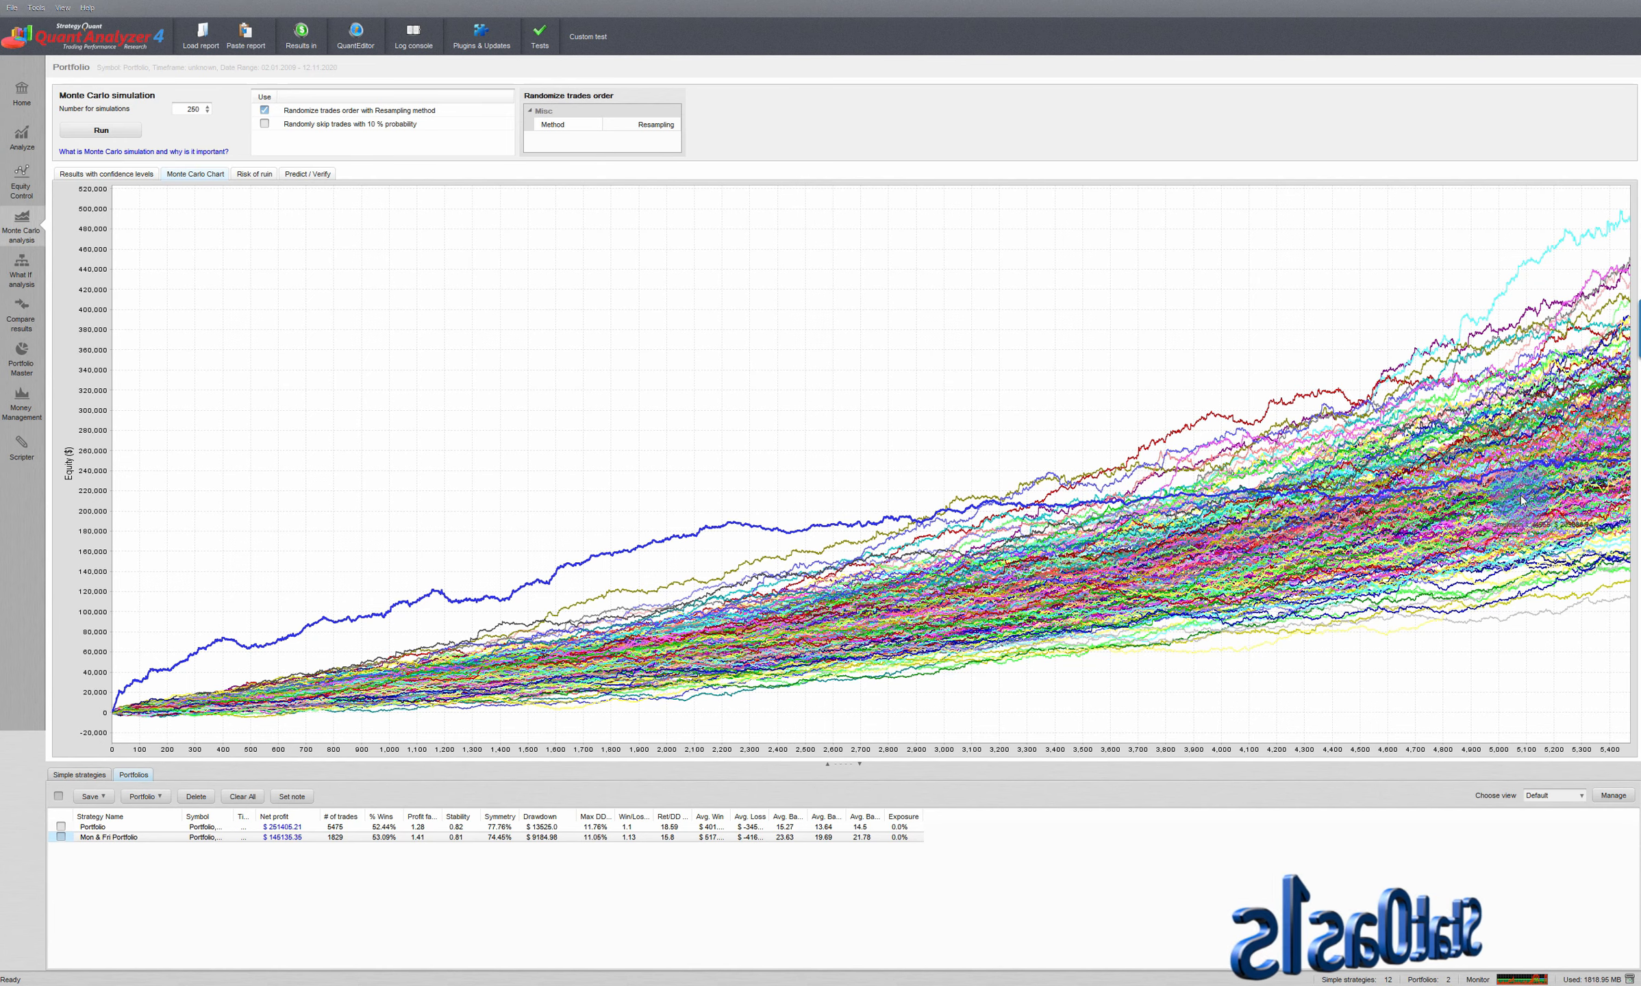
pyautogui.moveTo(1620, 464)
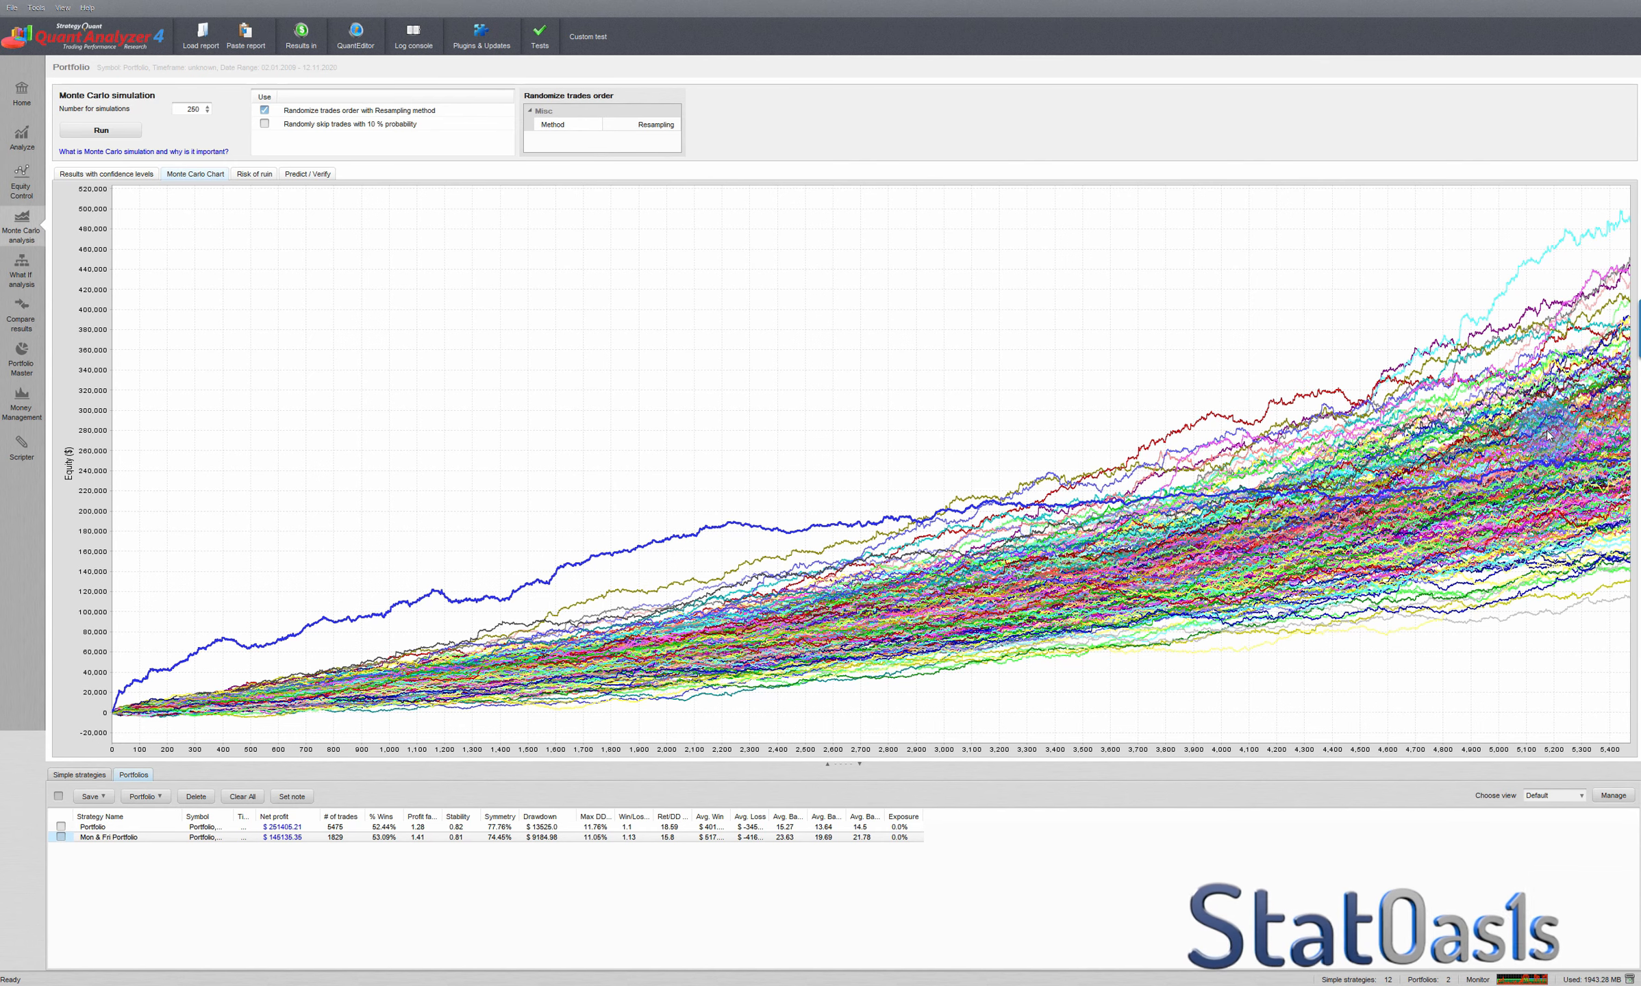
pyautogui.moveTo(1590, 413)
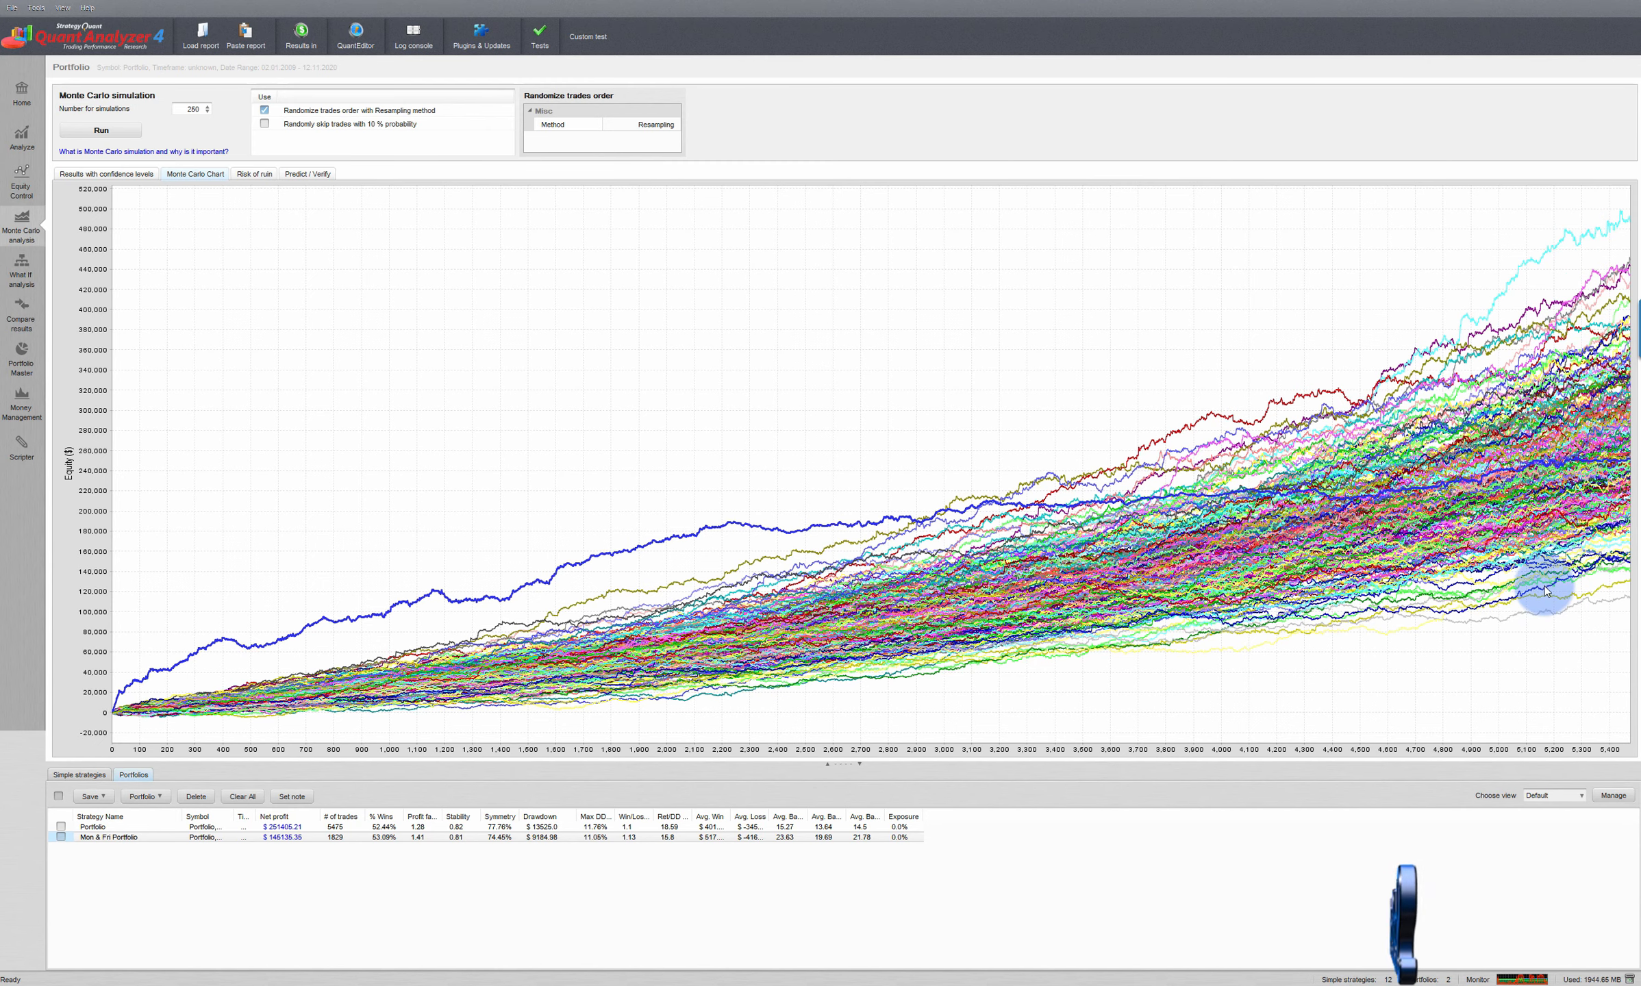
# - Examine the Monte Carlo results by confidence level, checking the maximum drawdown at levels 98 and 100
pyautogui.click(129, 175)
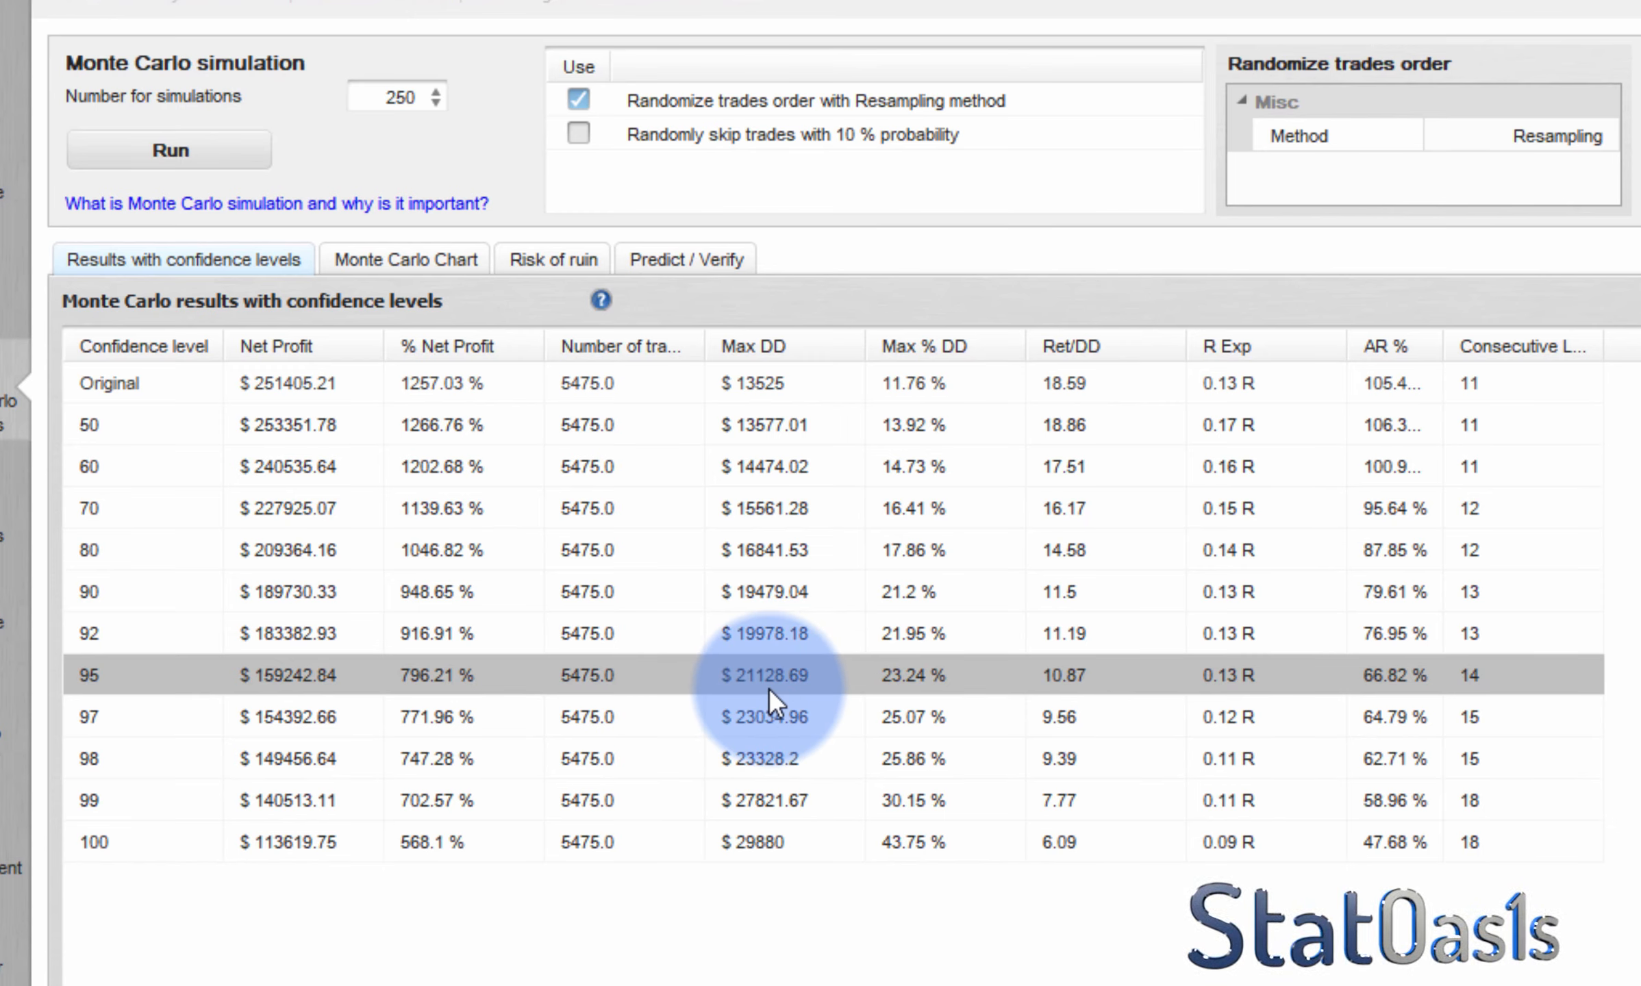
pyautogui.click(754, 756)
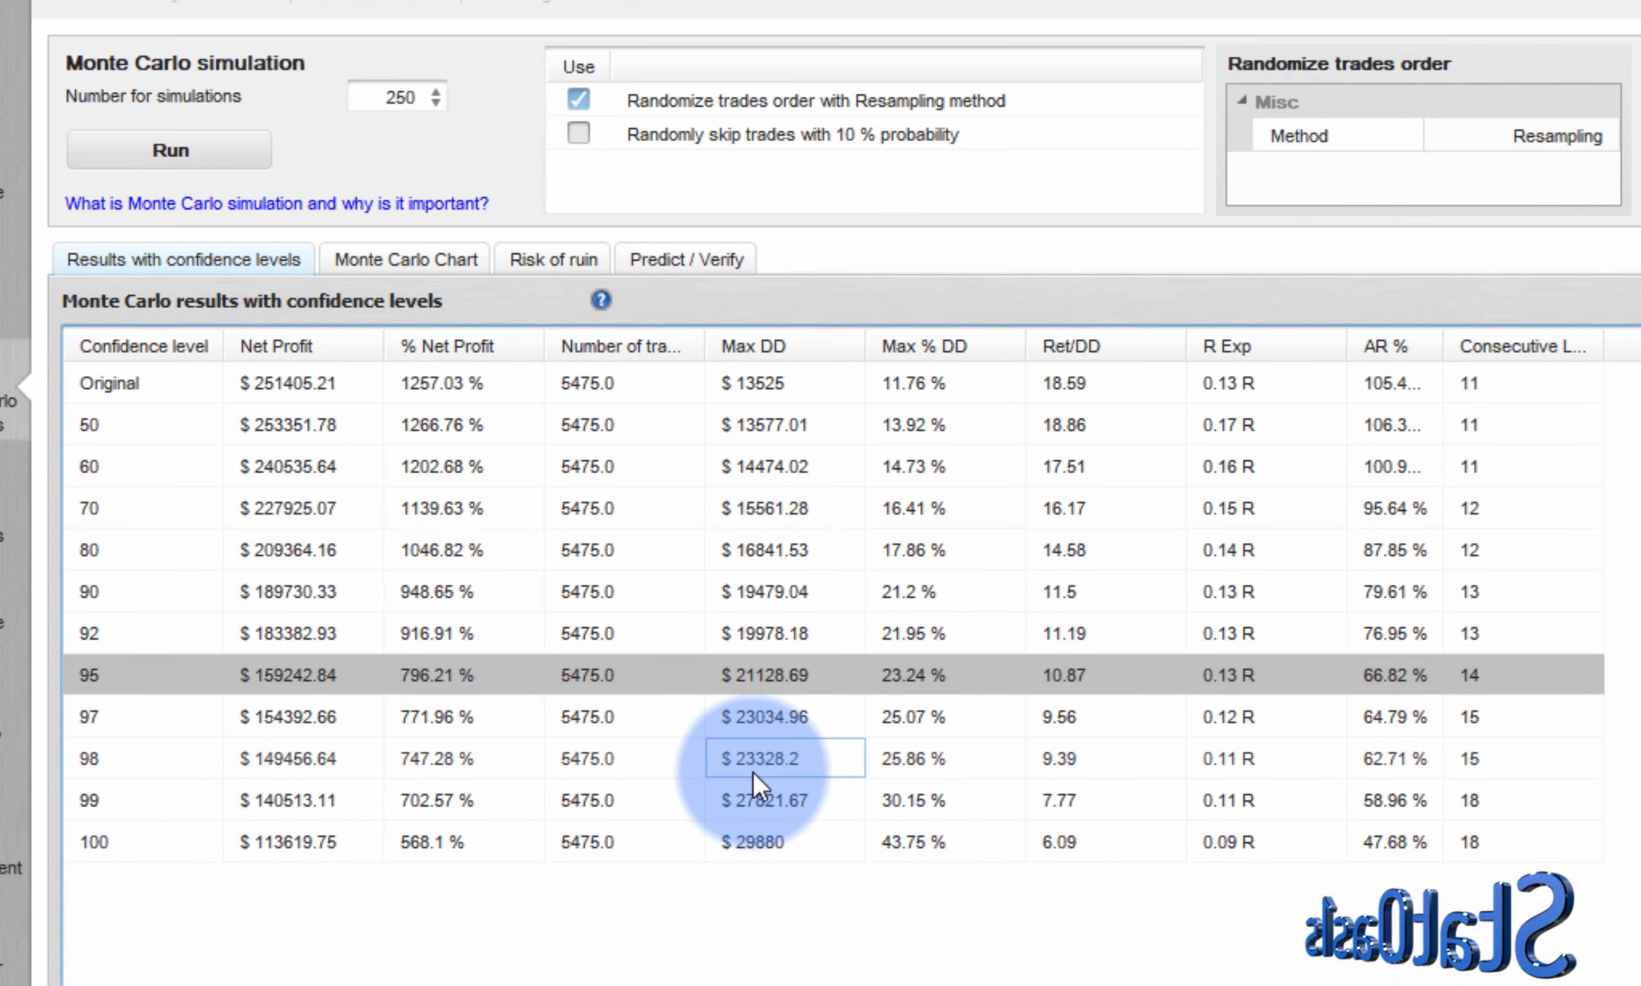
pyautogui.click(134, 842)
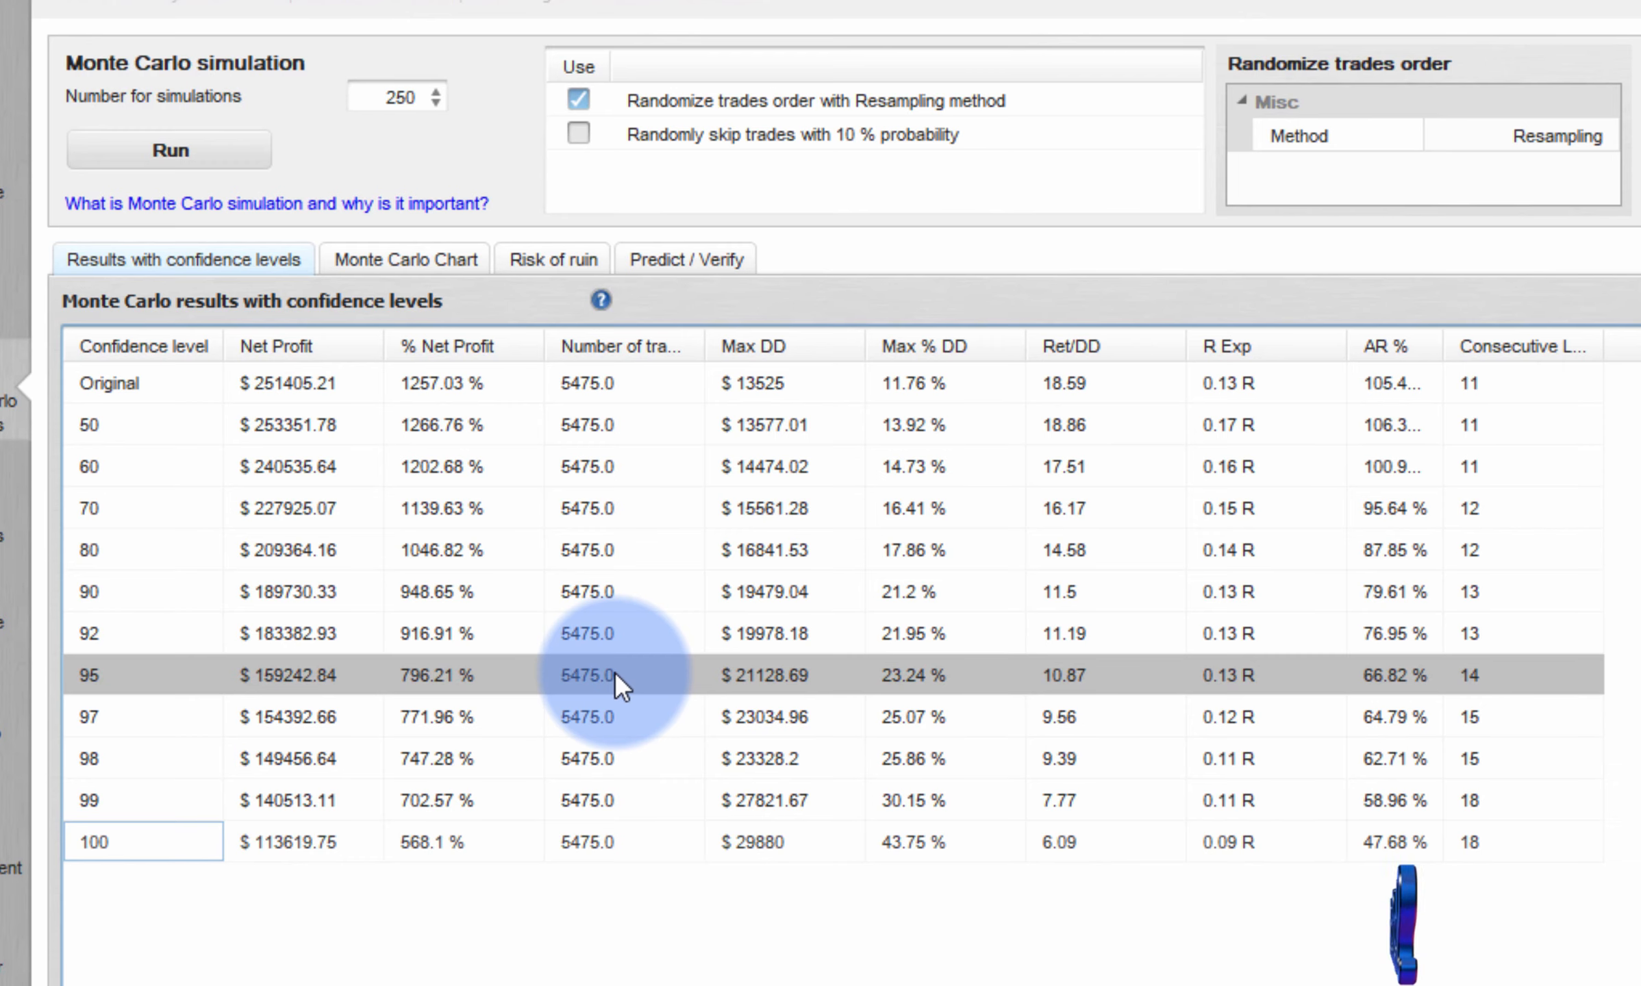
# - Compare the risk of ruin for initial capitals from 5000 to 20000 against the early equity dips in the Monte Carlo chart
pyautogui.click(441, 255)
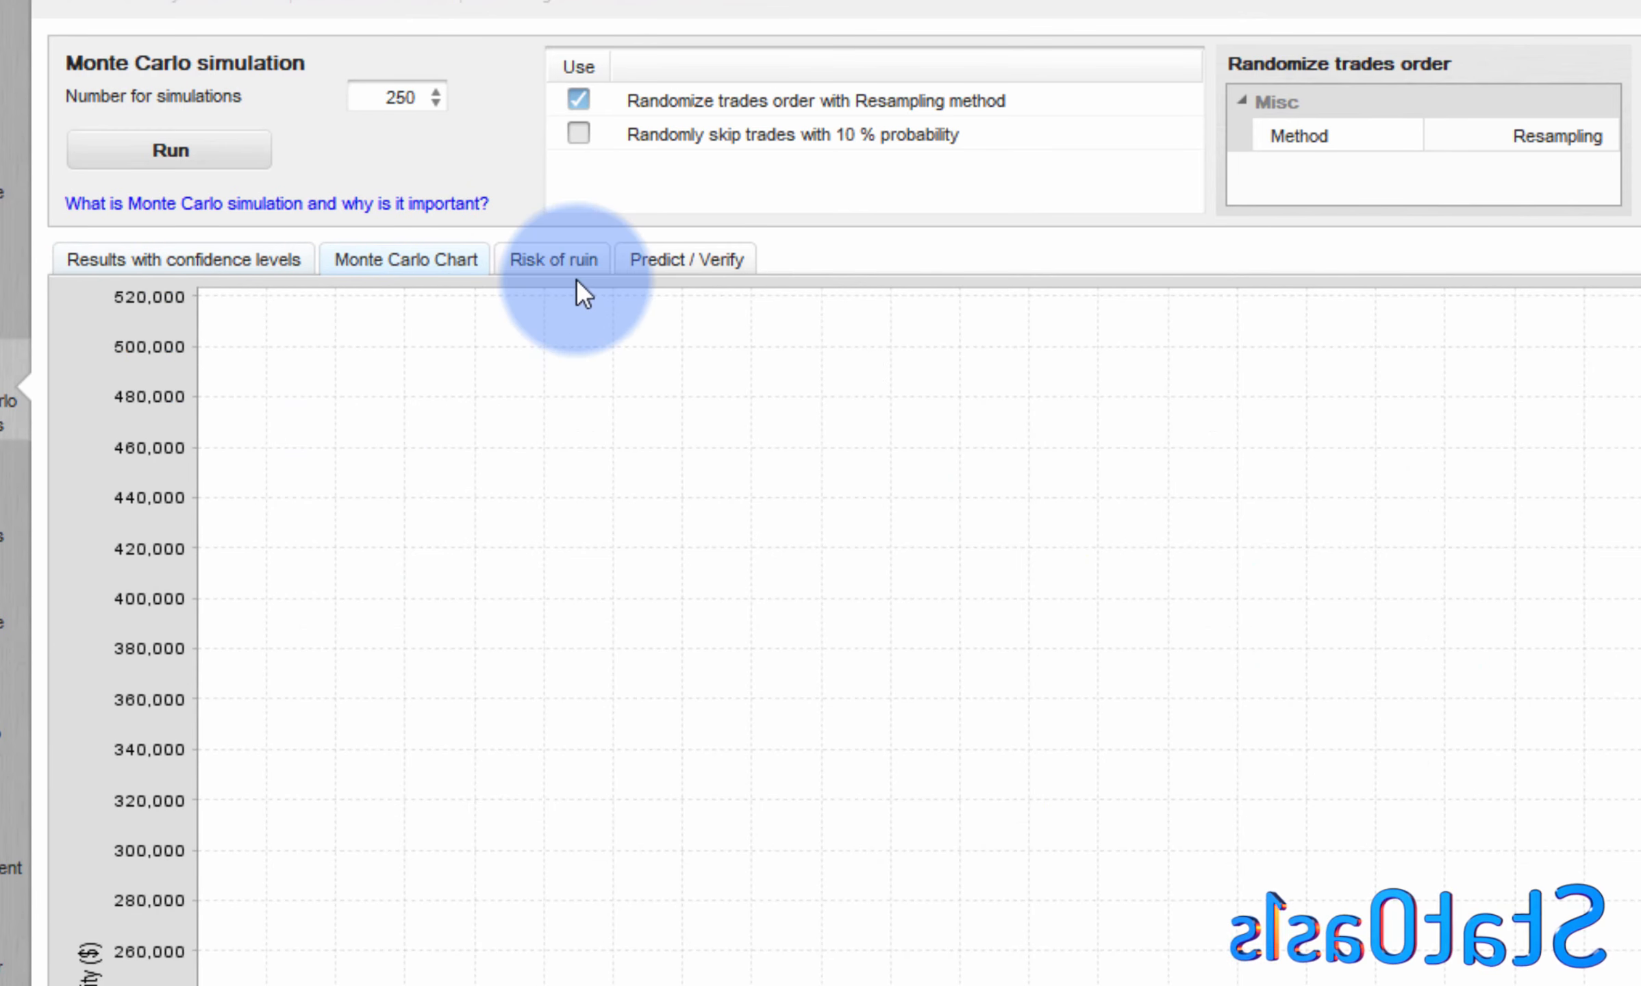
pyautogui.click(550, 260)
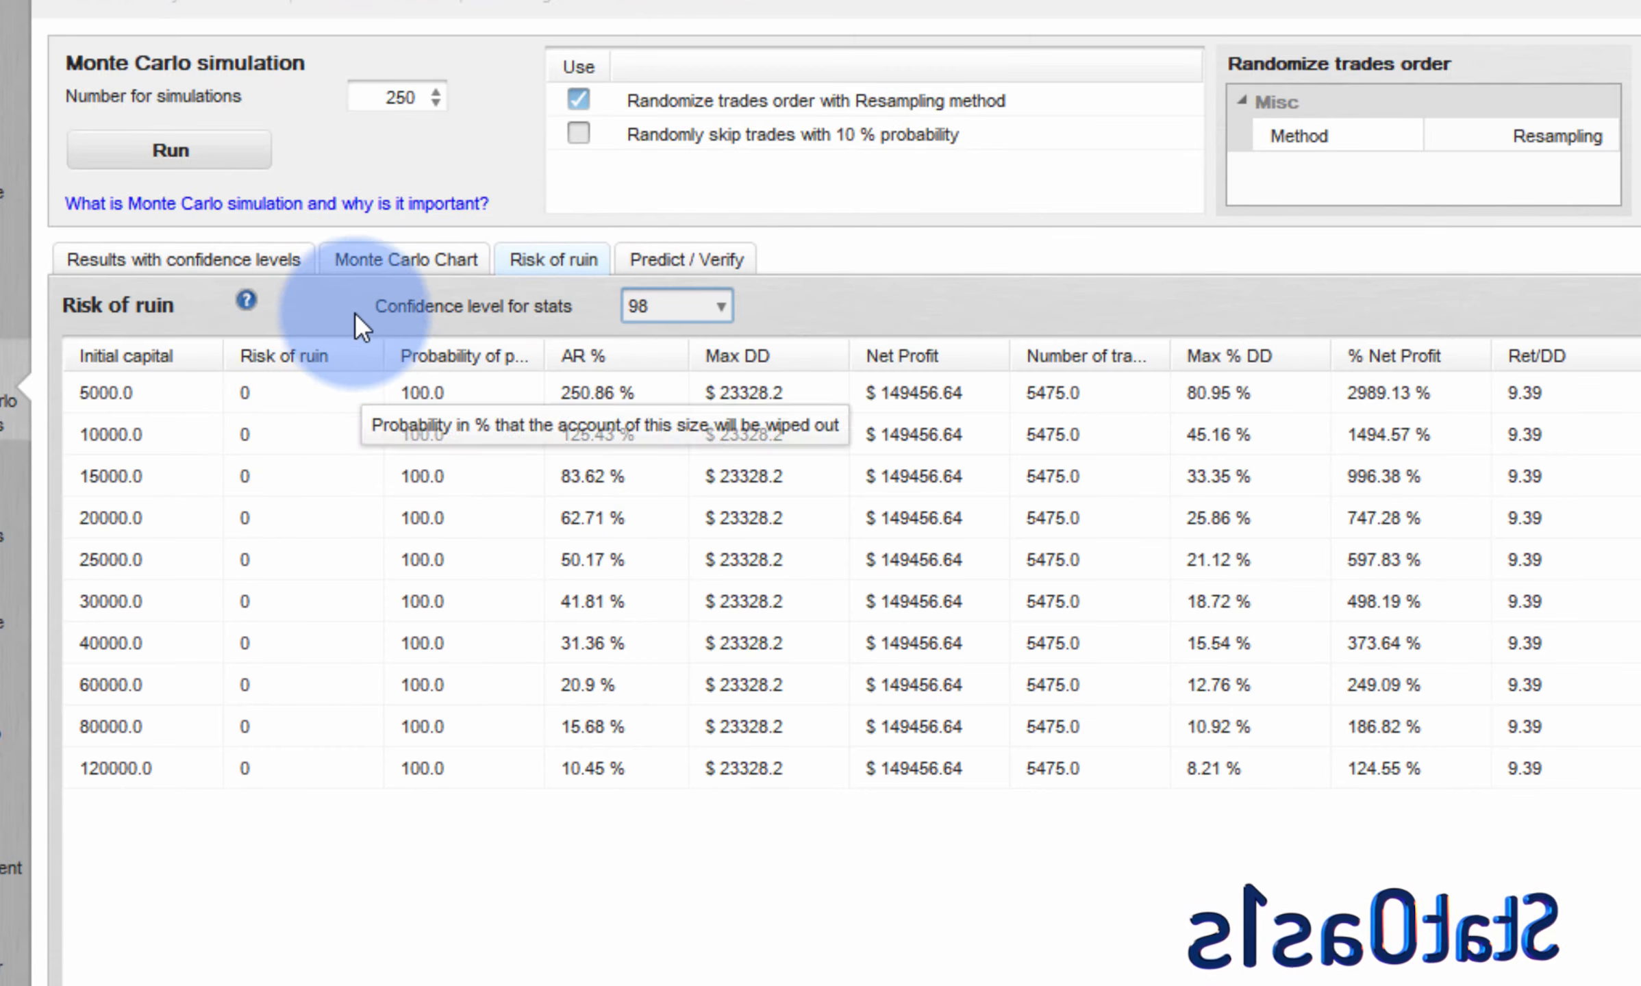
pyautogui.click(373, 259)
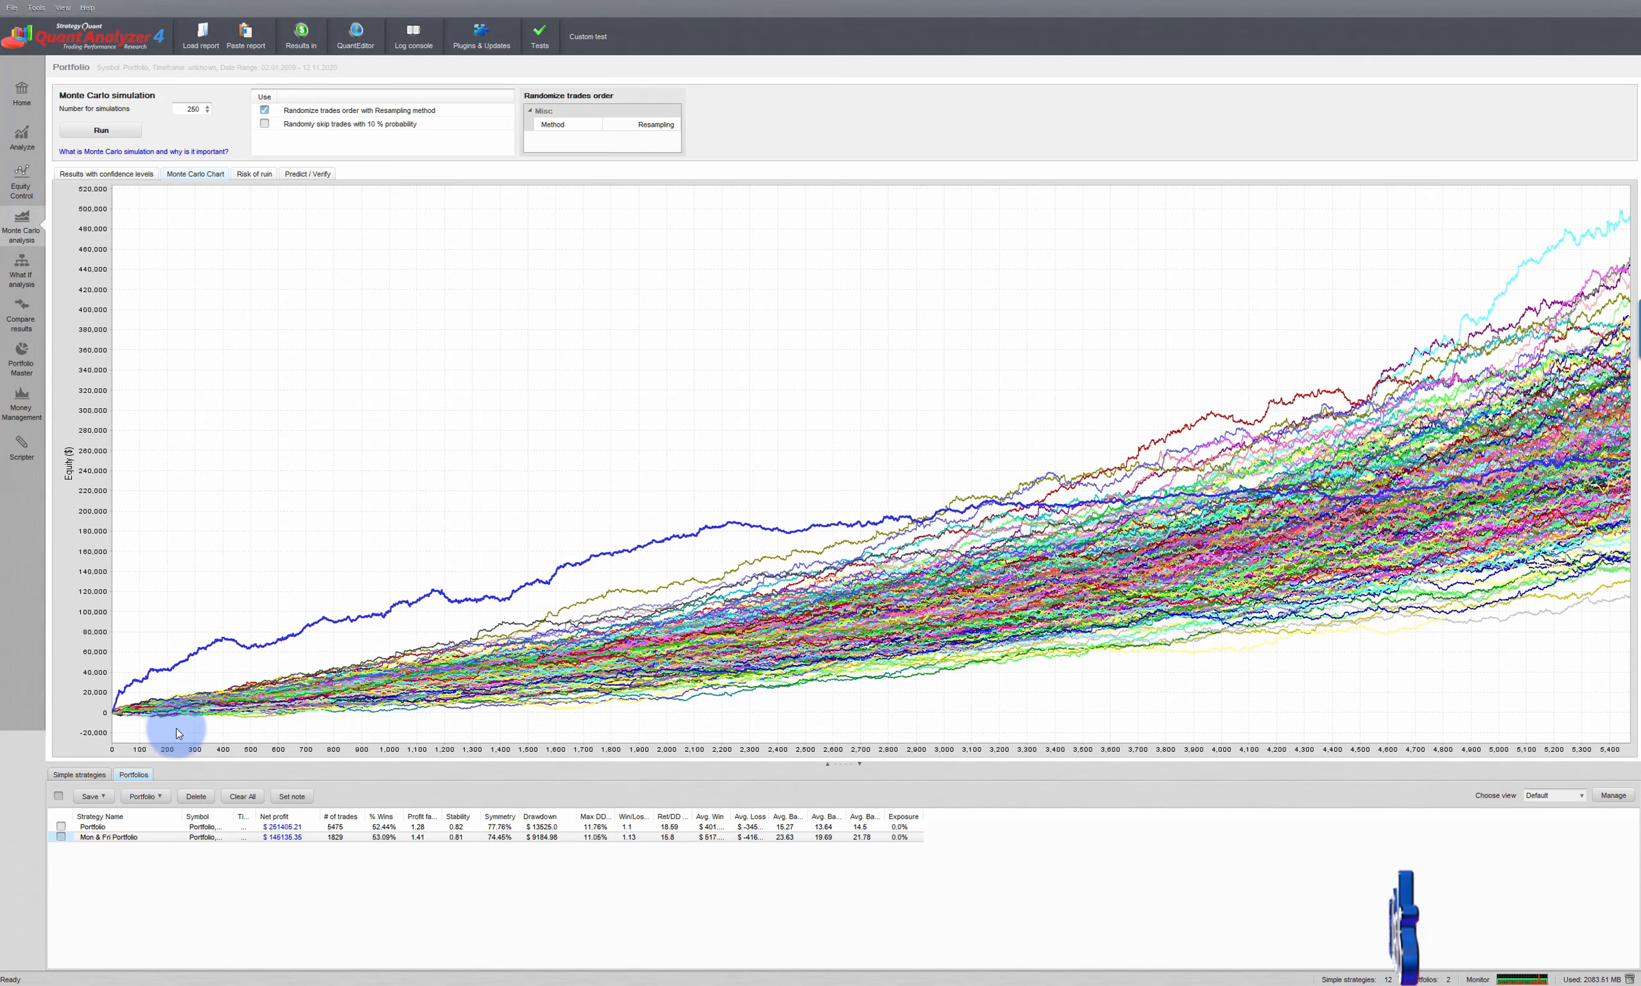
pyautogui.click(254, 174)
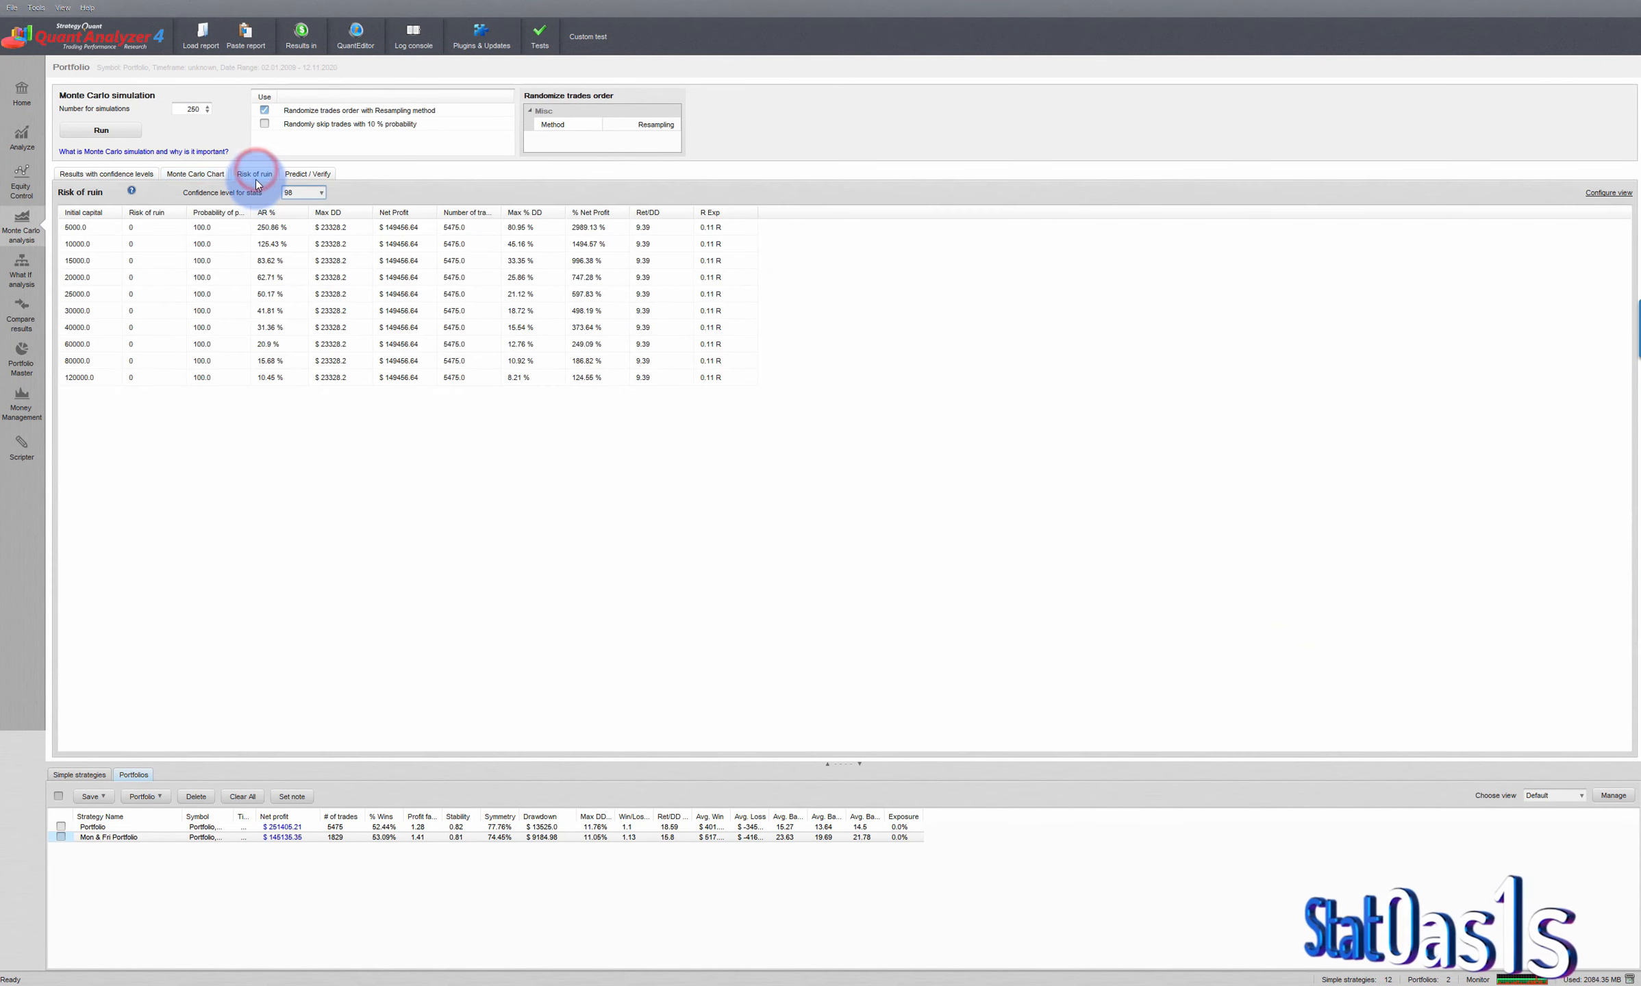
pyautogui.click(87, 278)
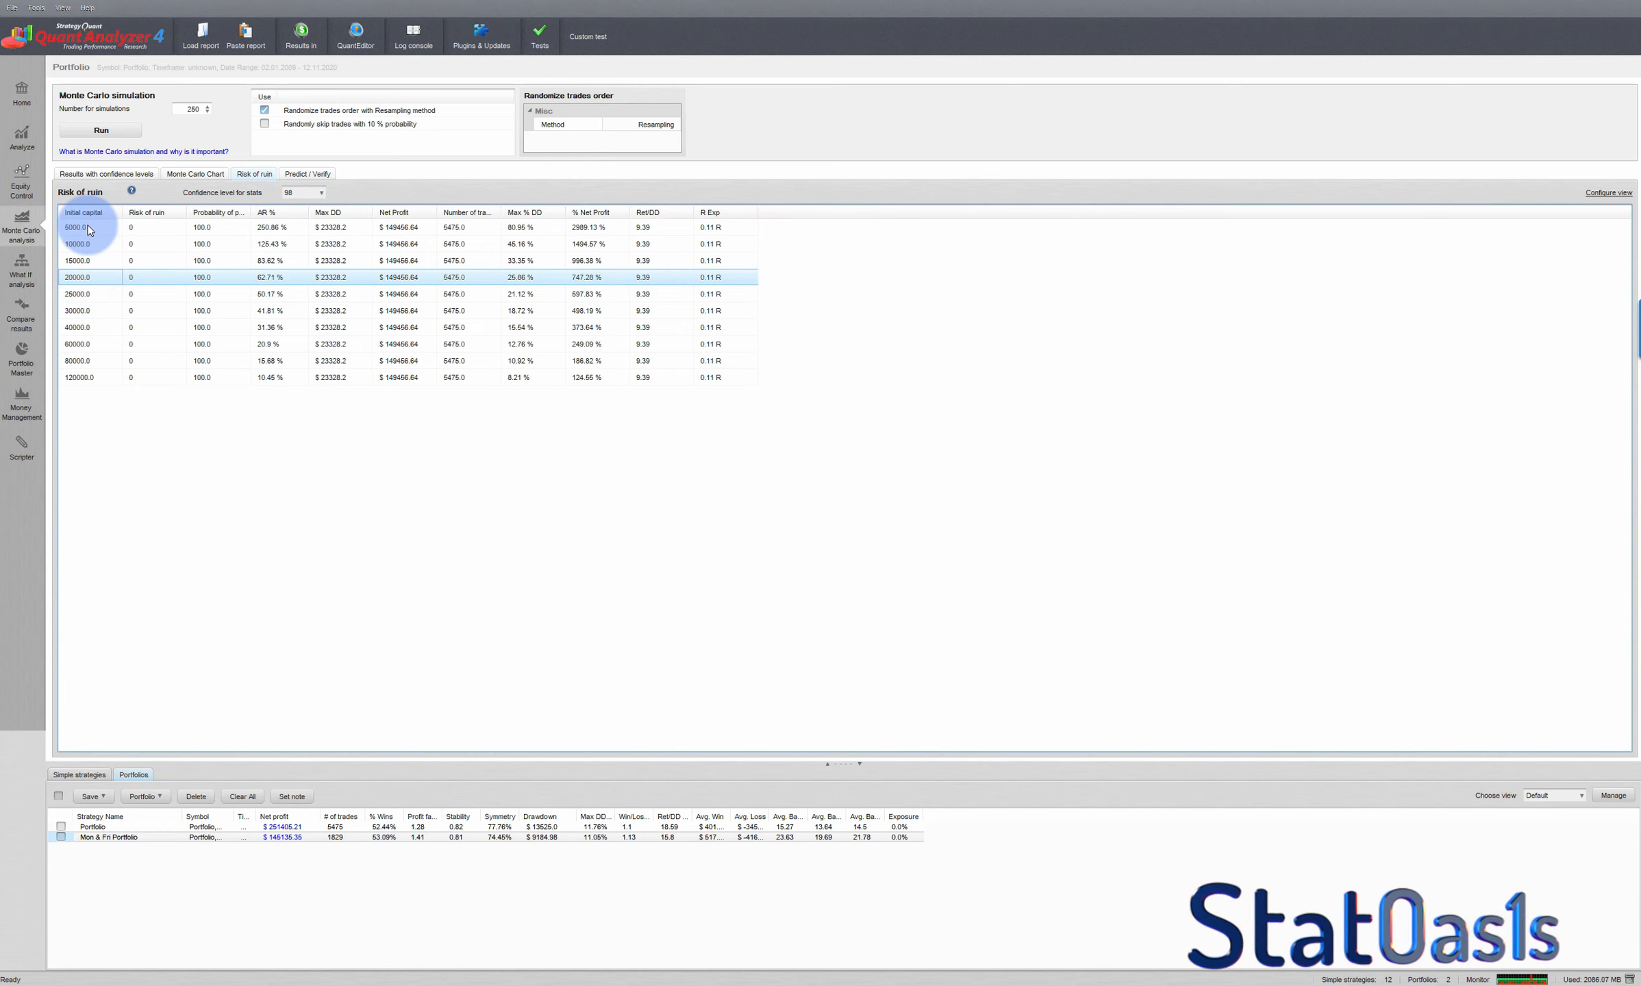
pyautogui.click(87, 227)
pyautogui.click(87, 245)
pyautogui.click(84, 261)
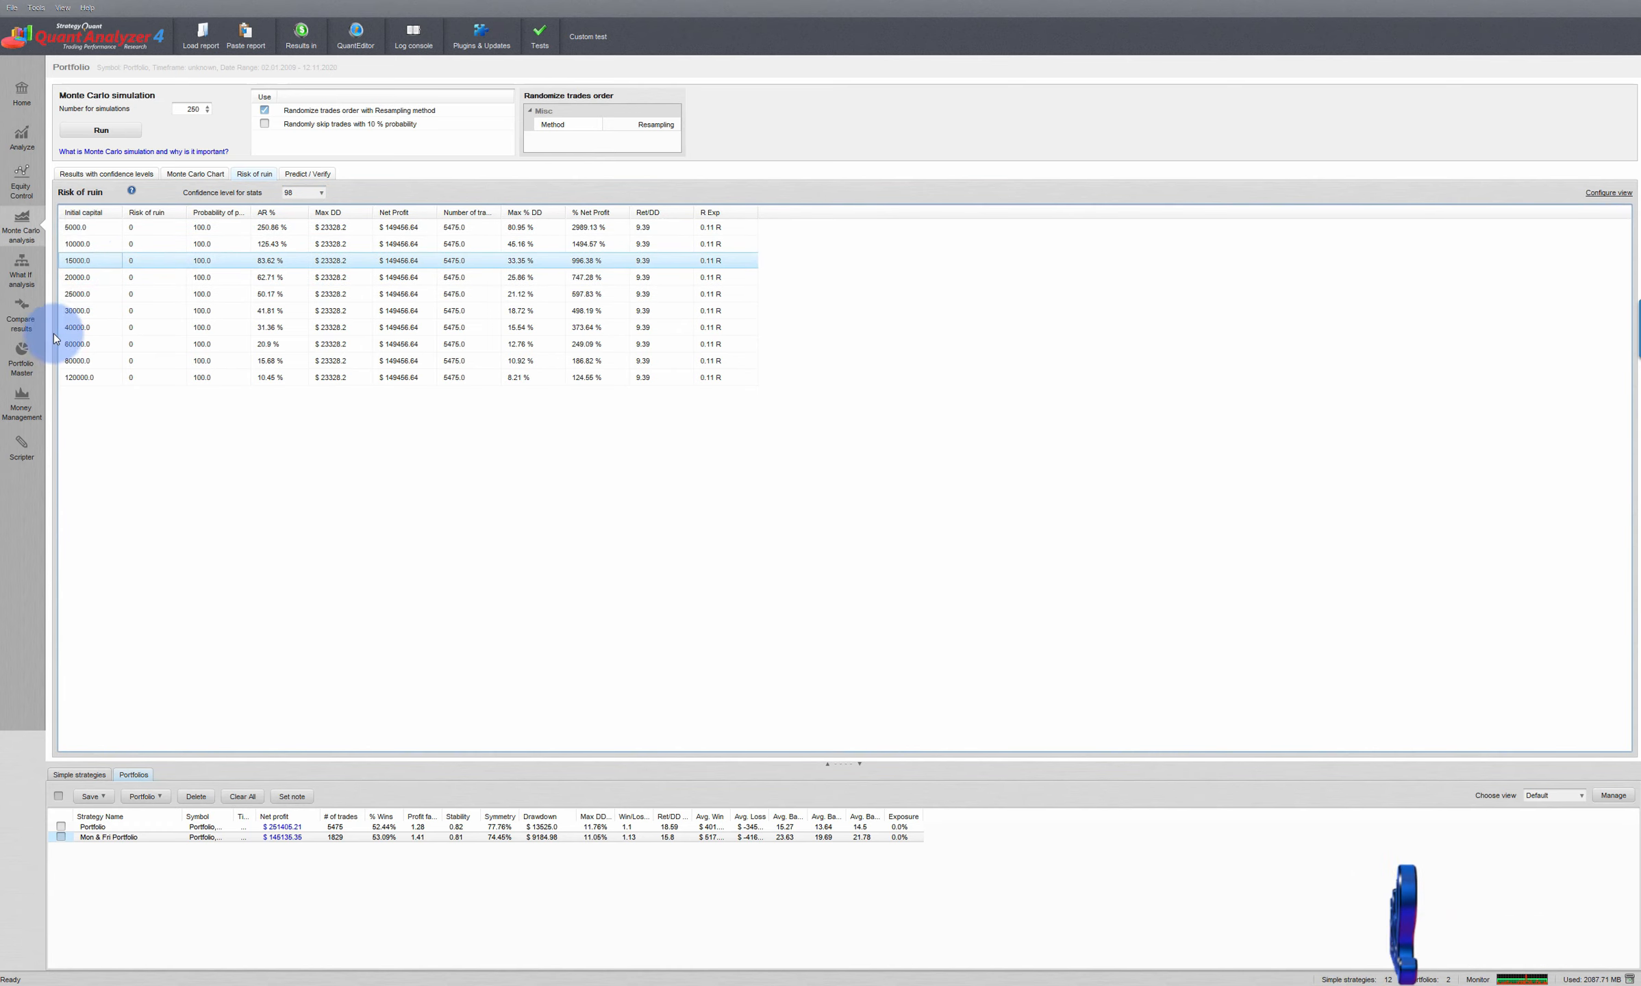
pyautogui.click(148, 228)
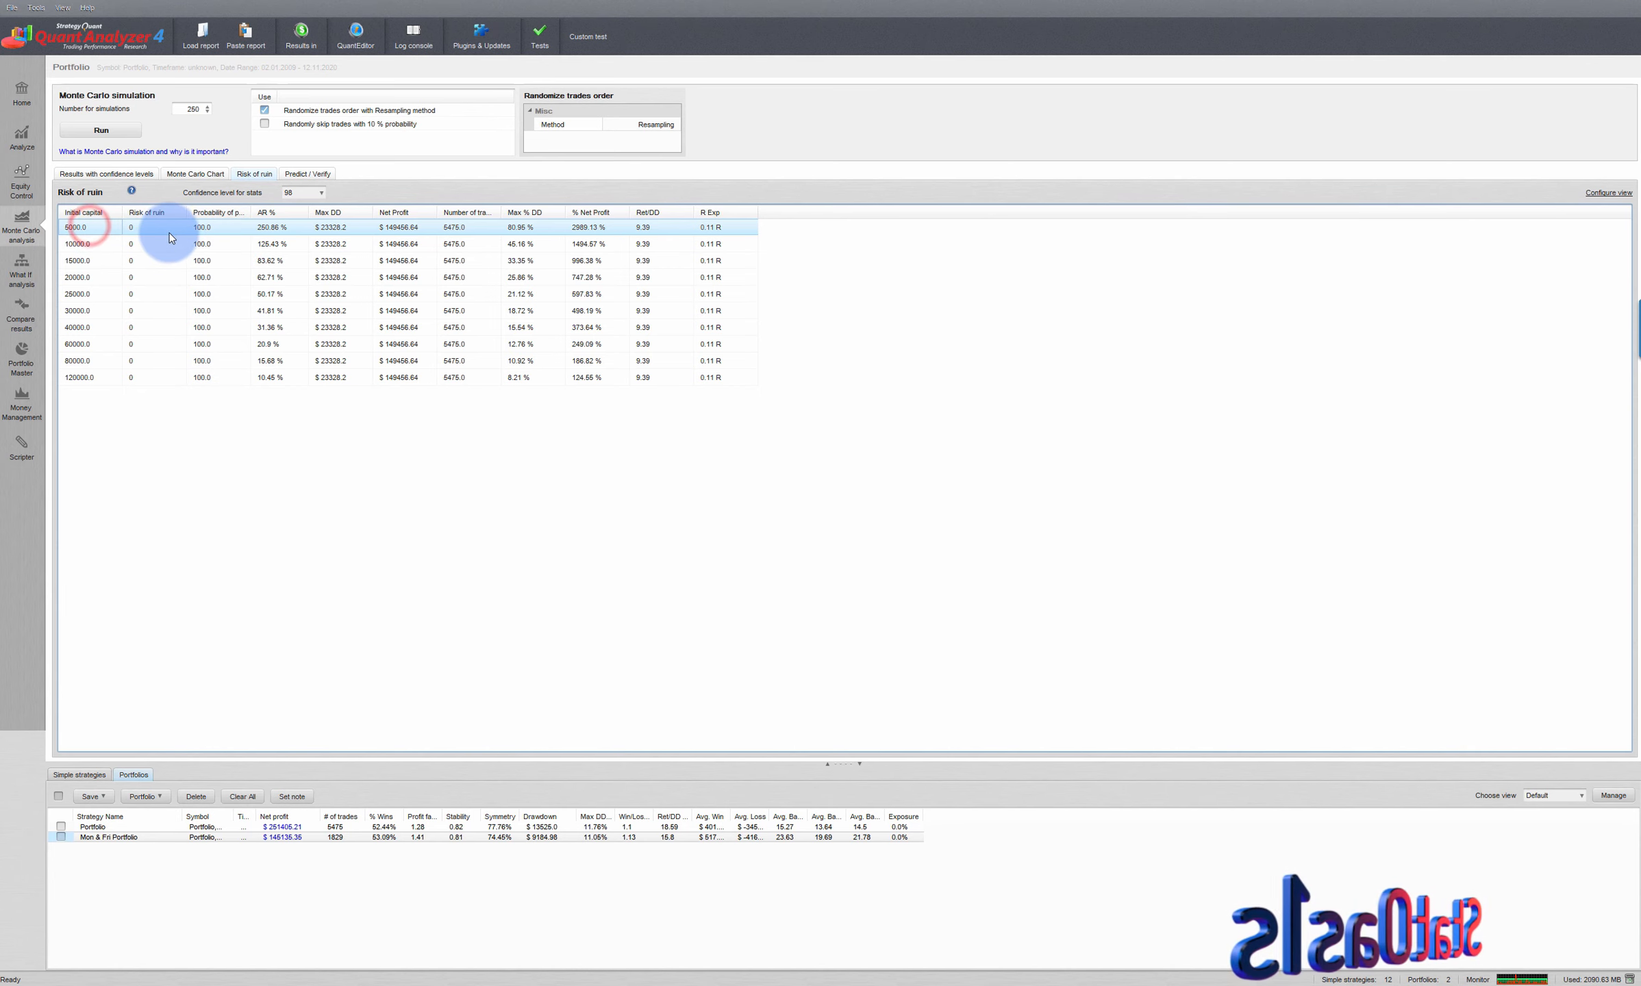
pyautogui.click(201, 173)
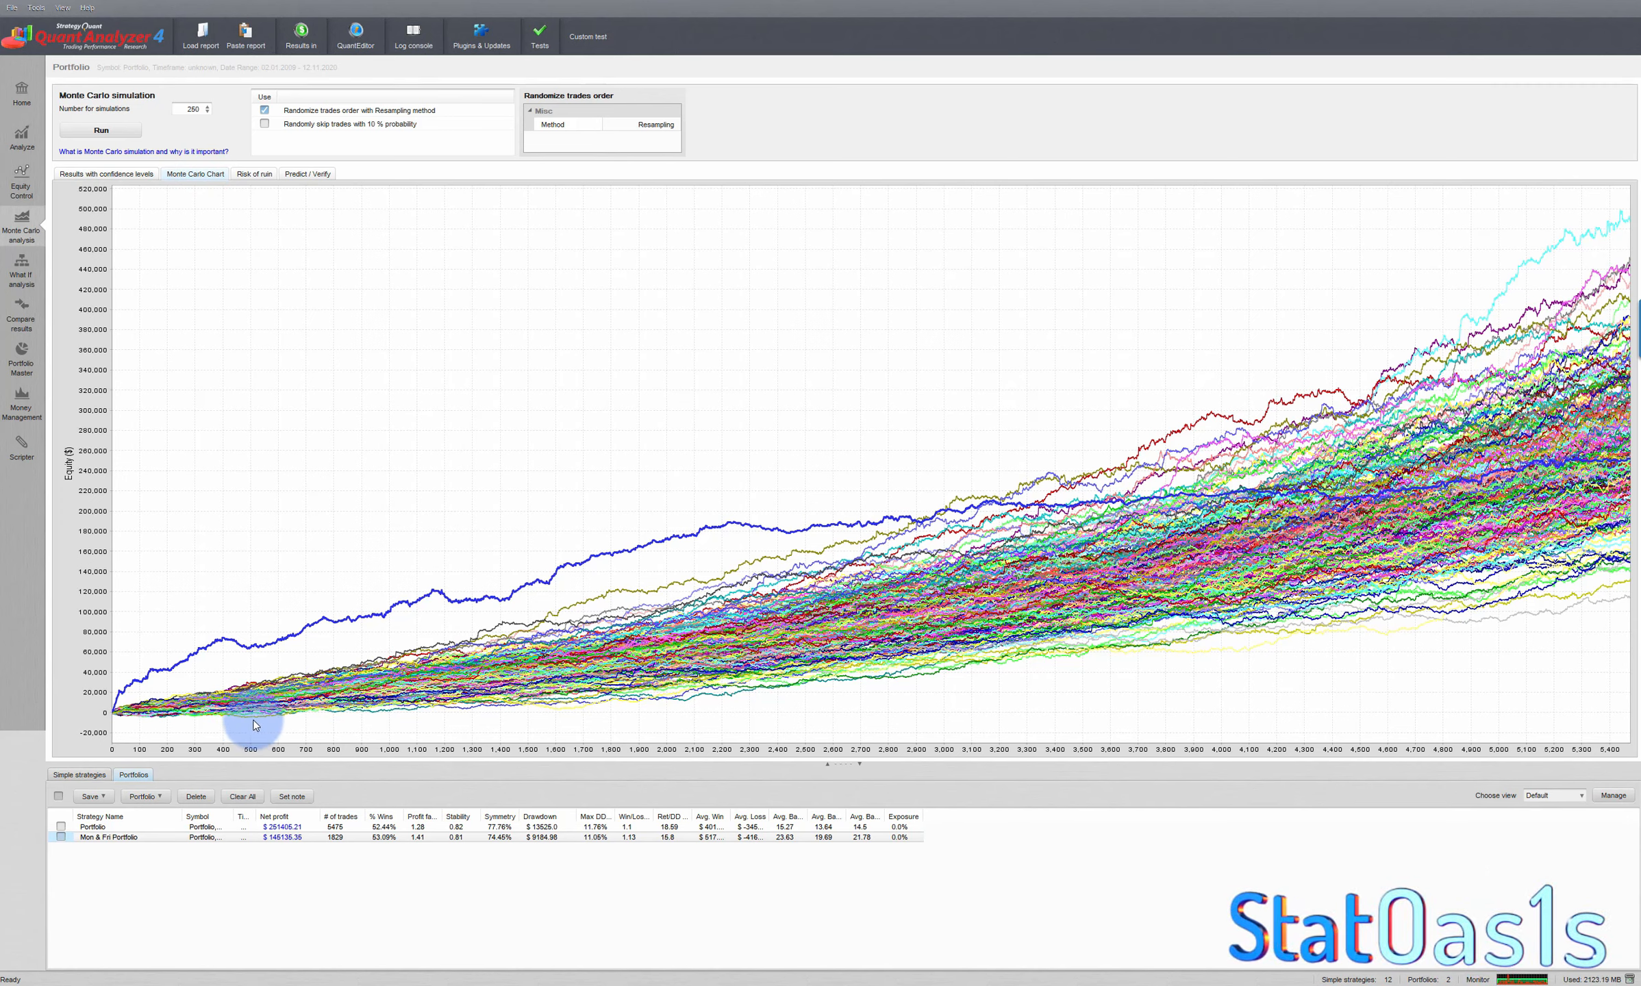
pyautogui.moveTo(254, 723)
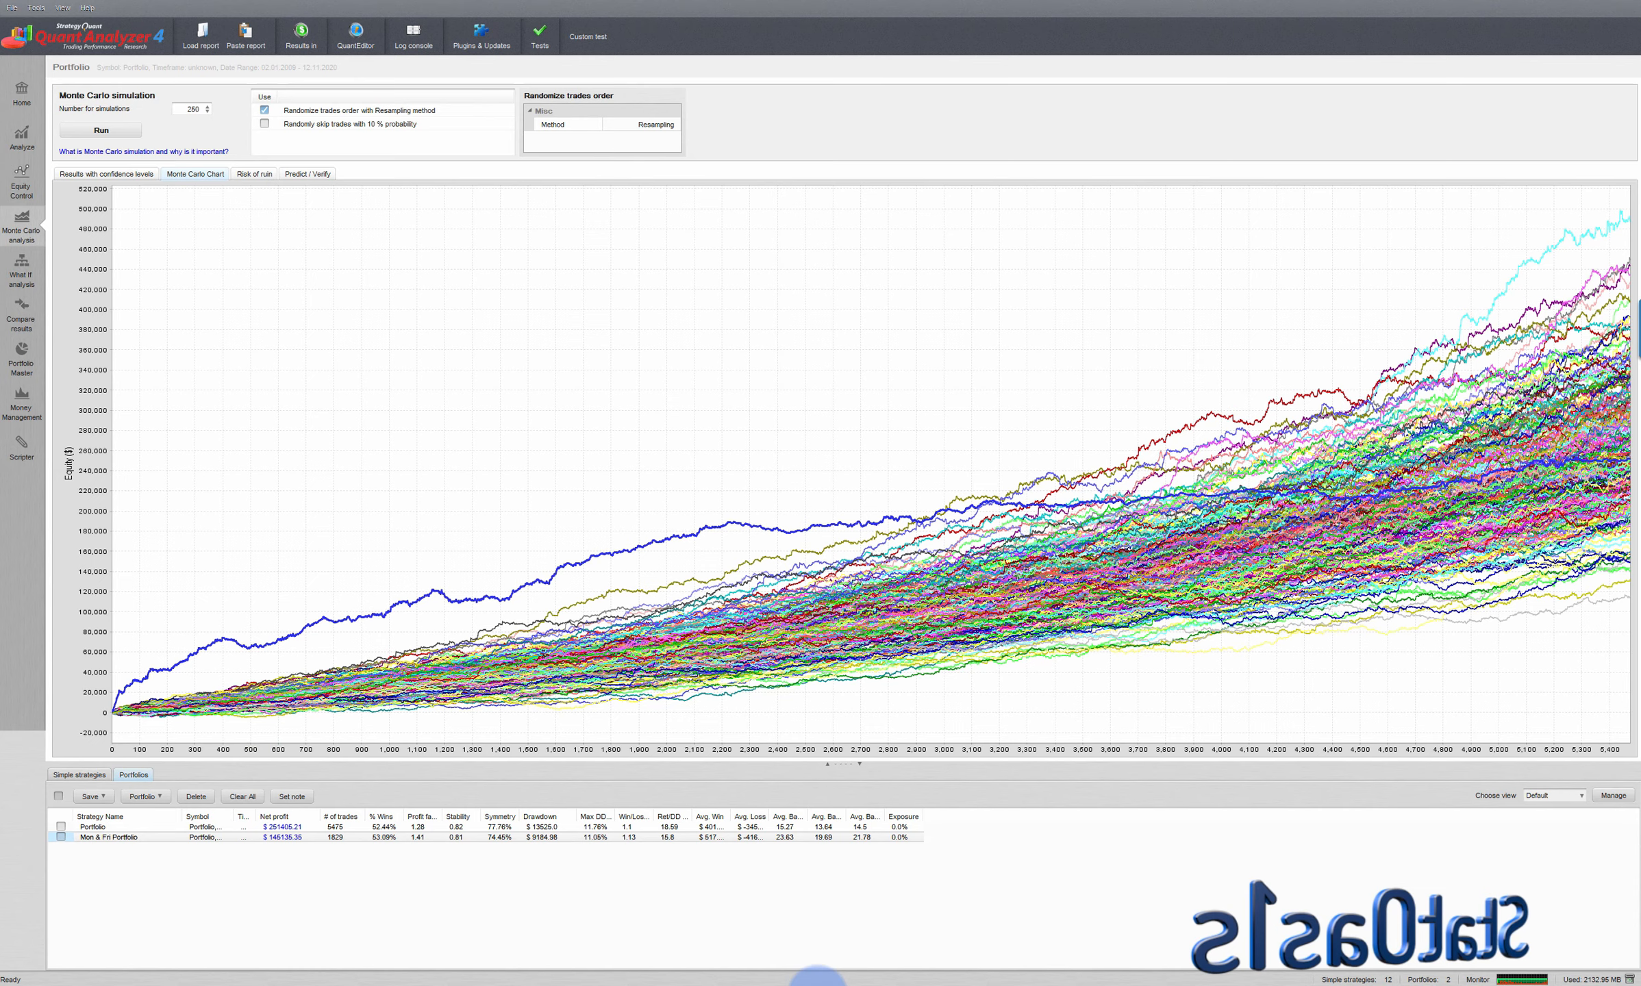
# - Switch to the Interactive Brokers futures margin page and look up the intraday and overnight initial margins for CL Light Sweet Crude Oil
pyautogui.click(875, 985)
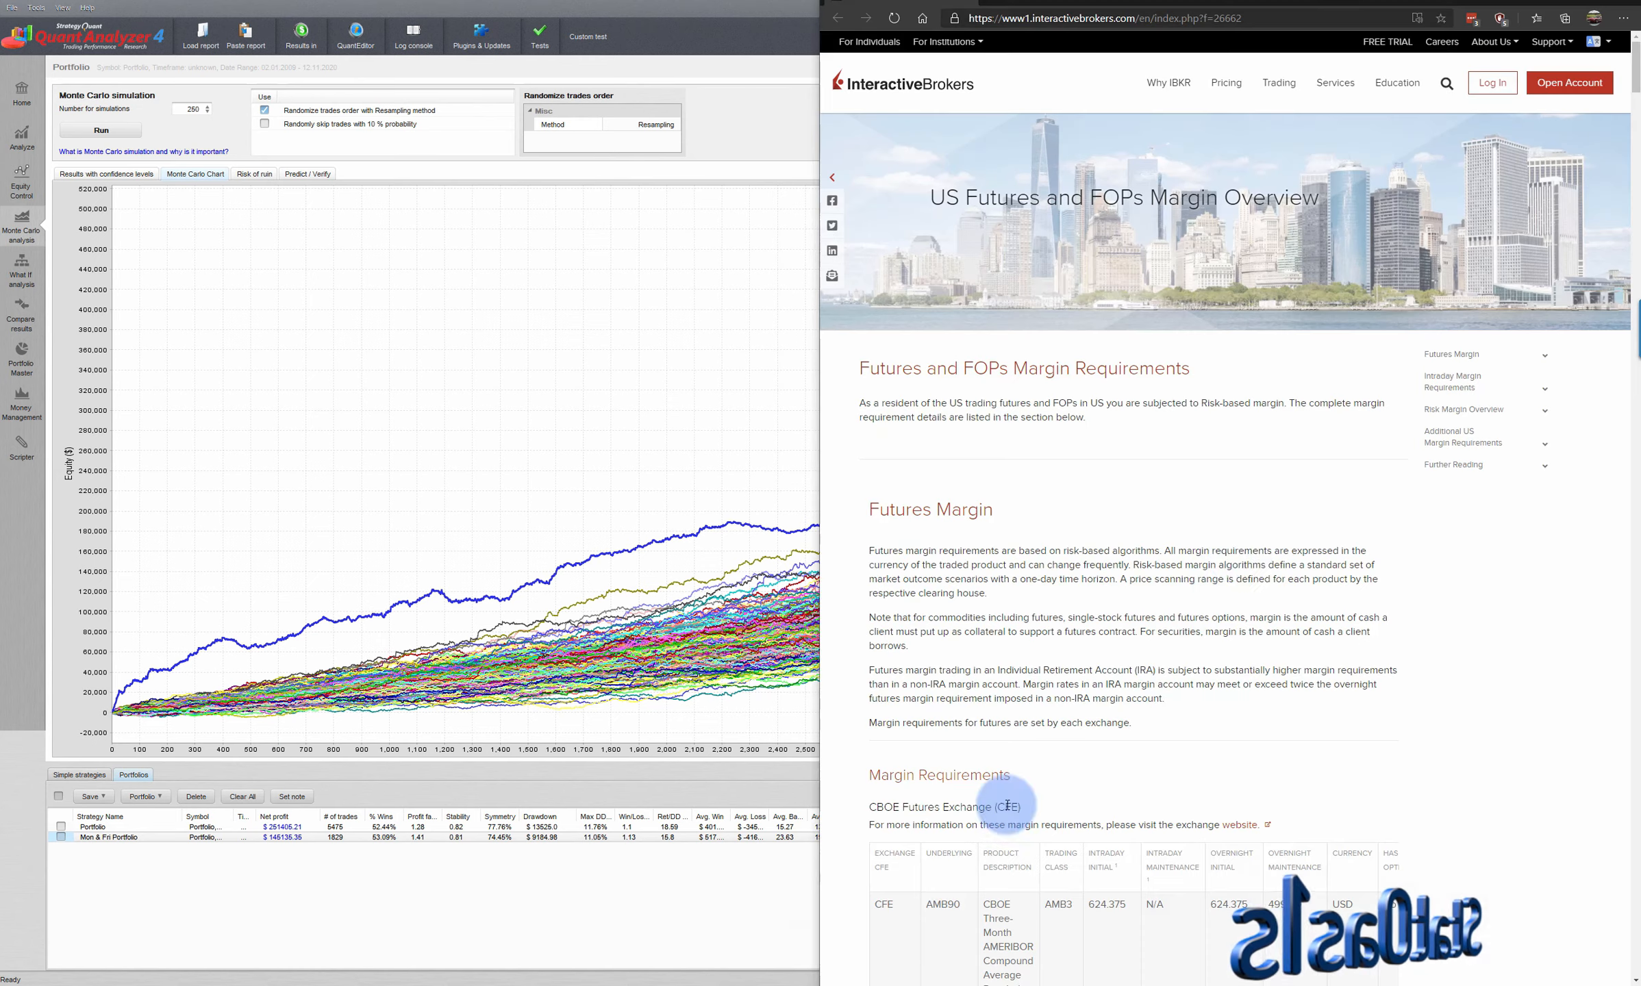
pyautogui.scroll(-15, 1165, 533)
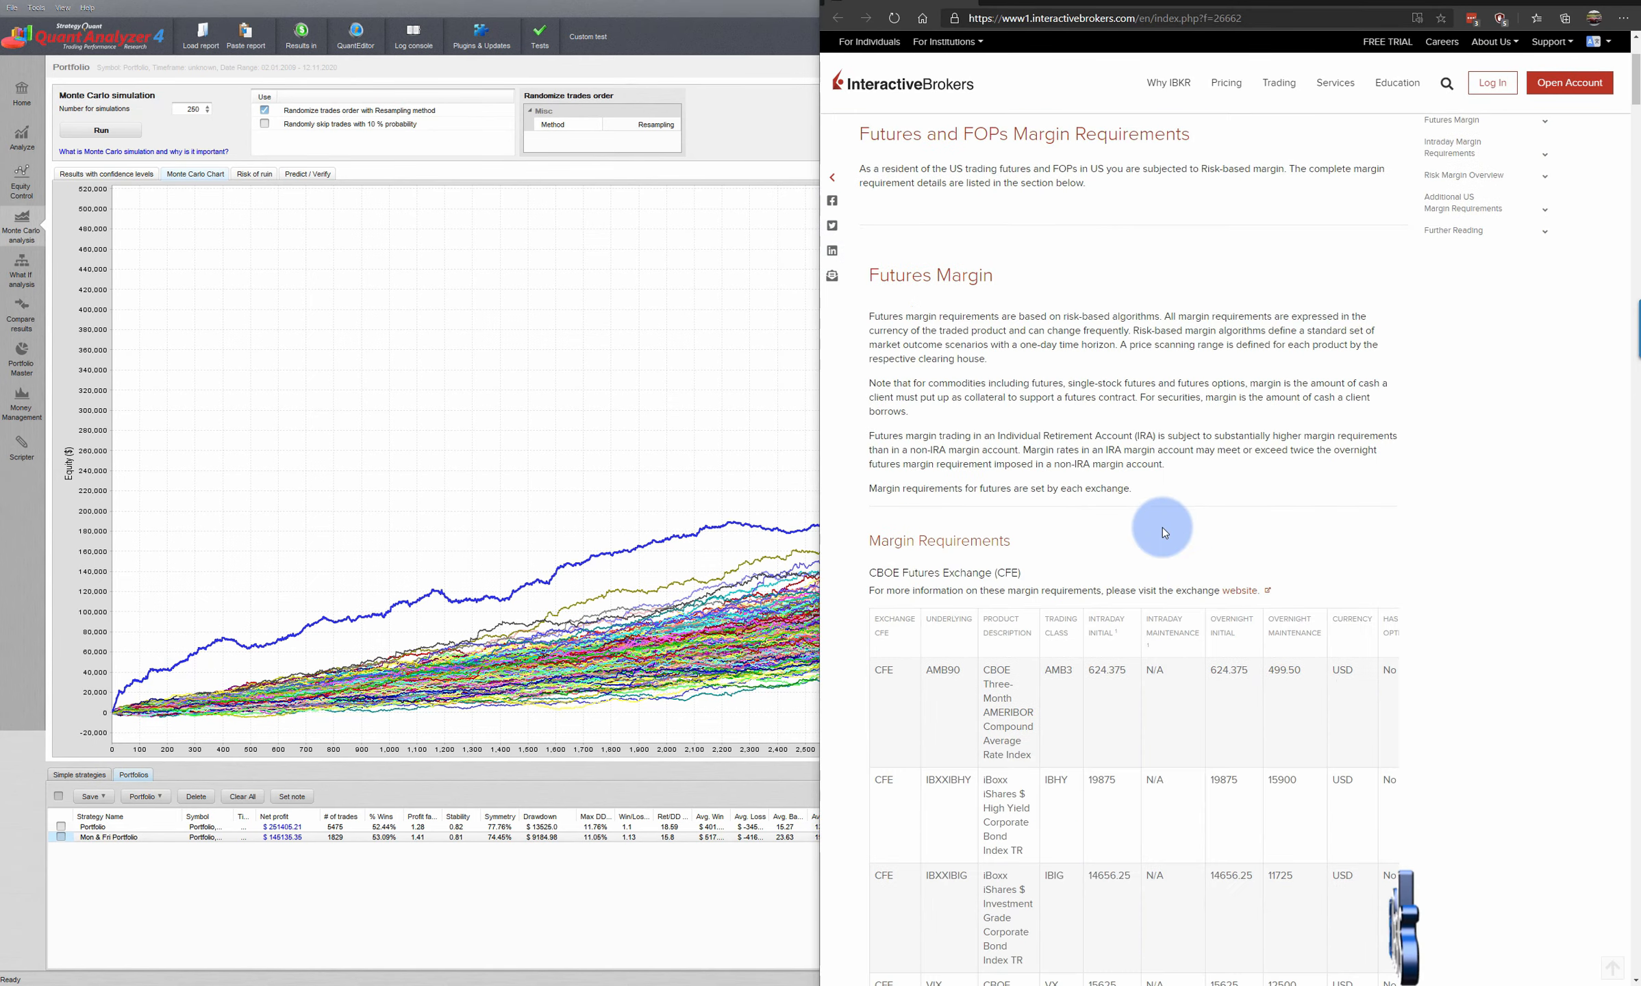
pyautogui.scroll(-20, 1173, 520)
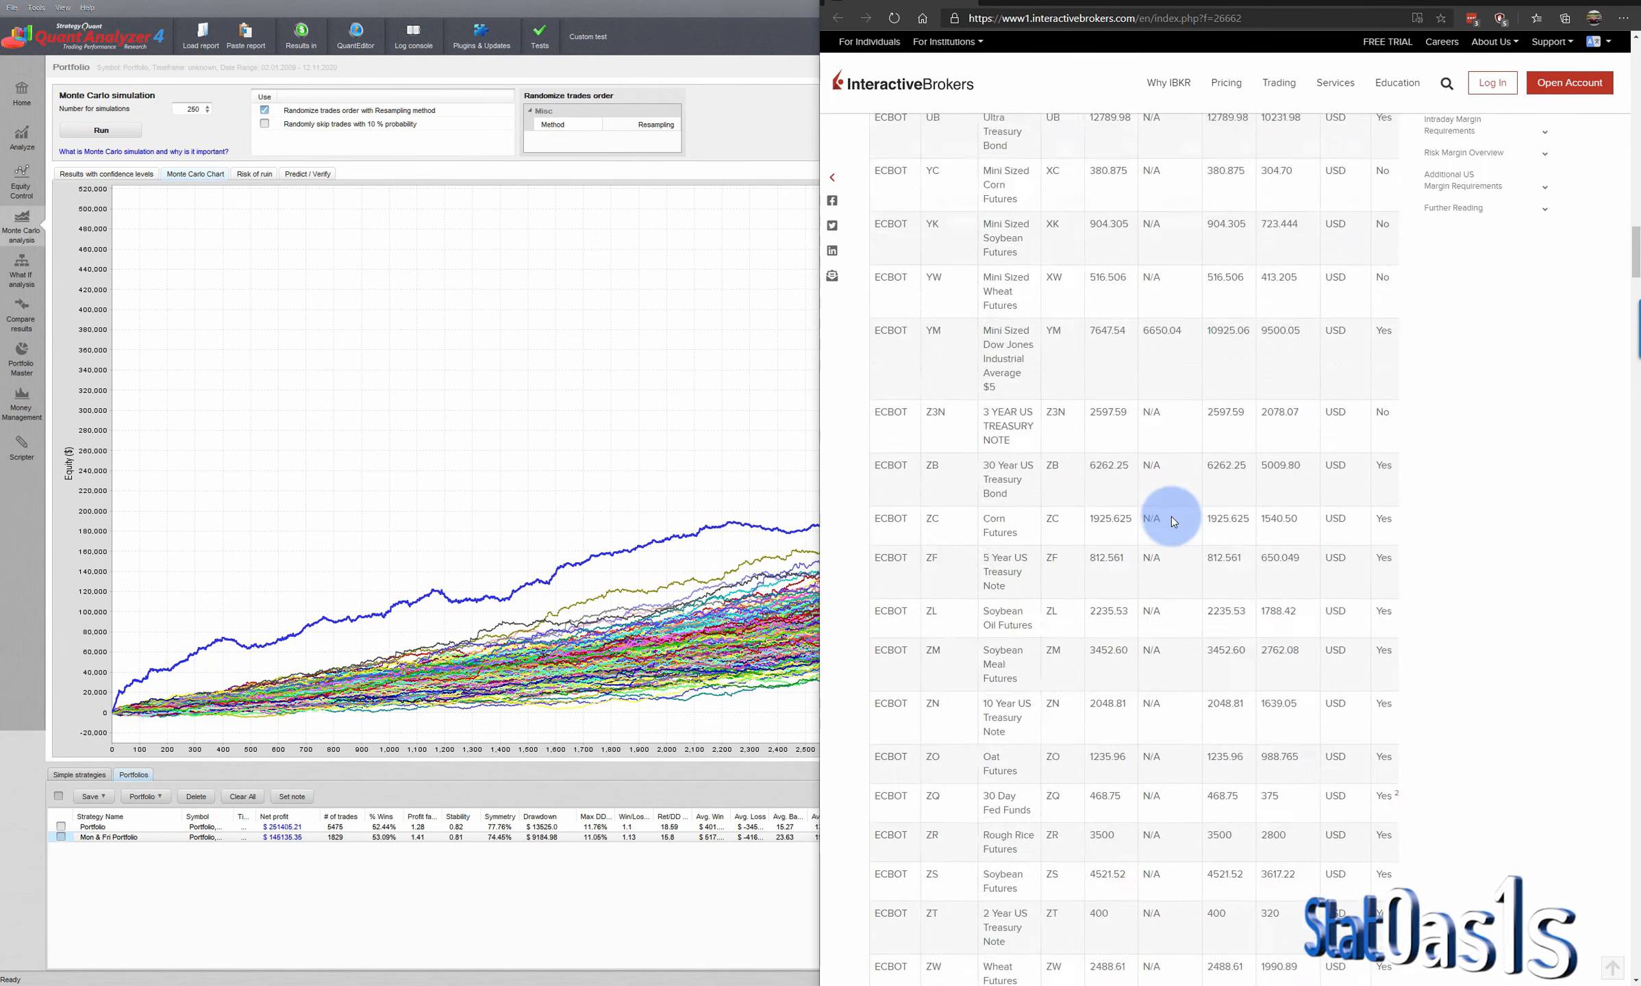
pyautogui.scroll(-15, 1172, 517)
pyautogui.doubleClick(1100, 485)
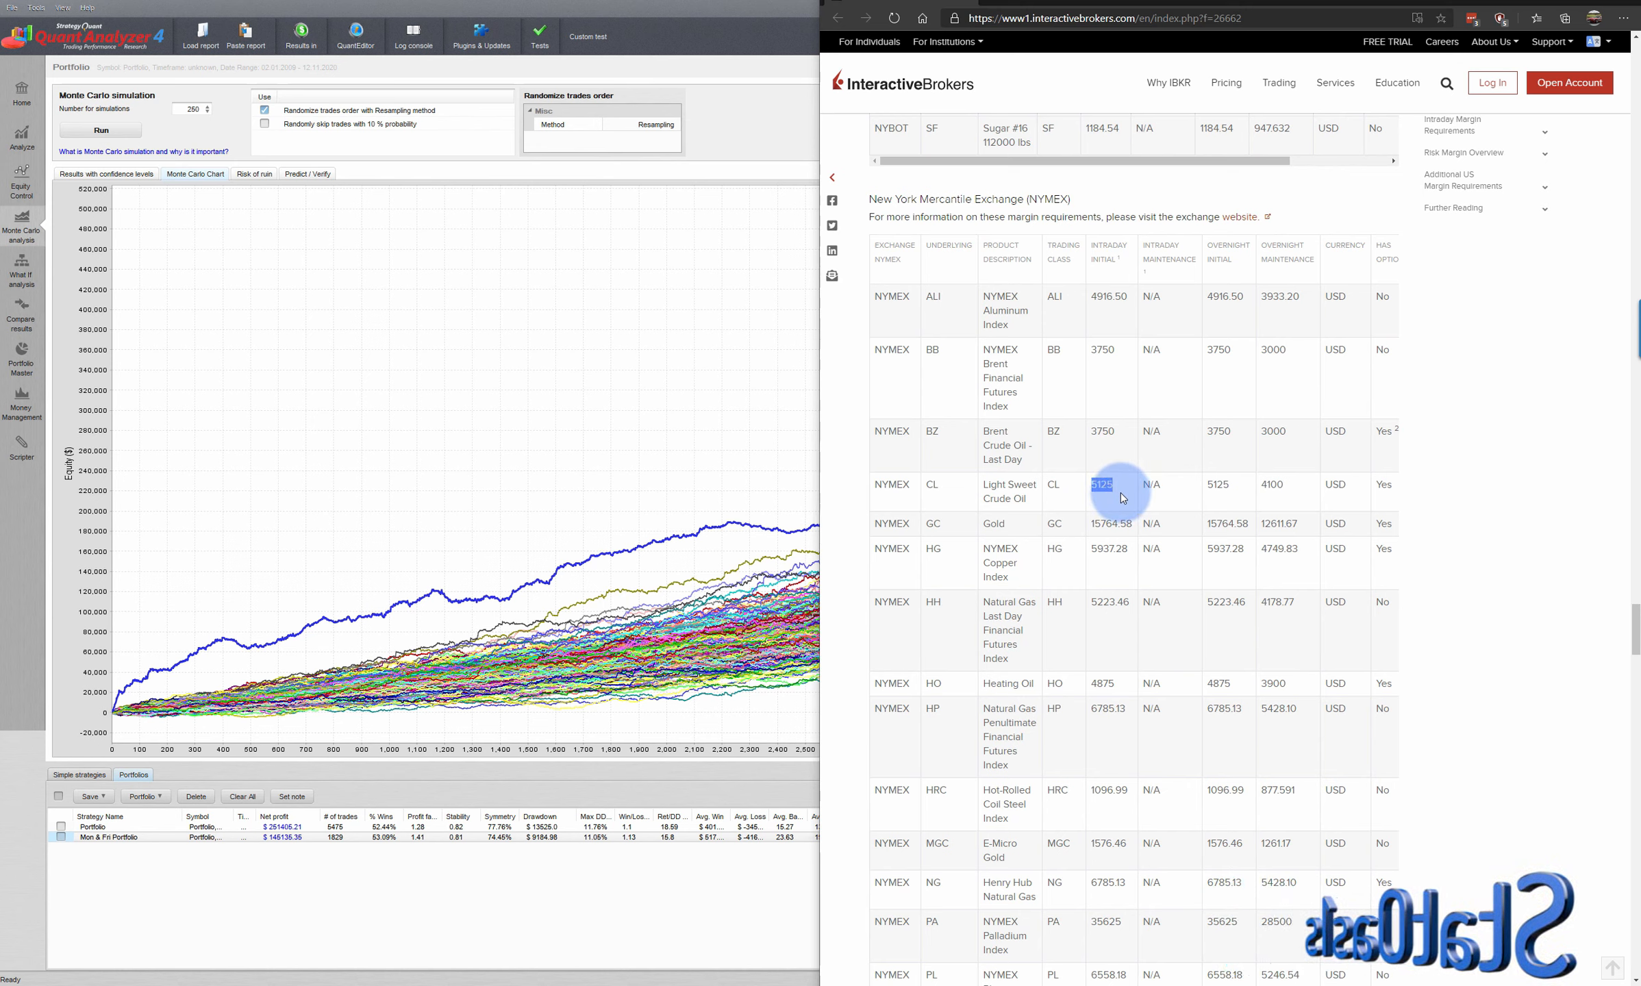
pyautogui.doubleClick(1219, 486)
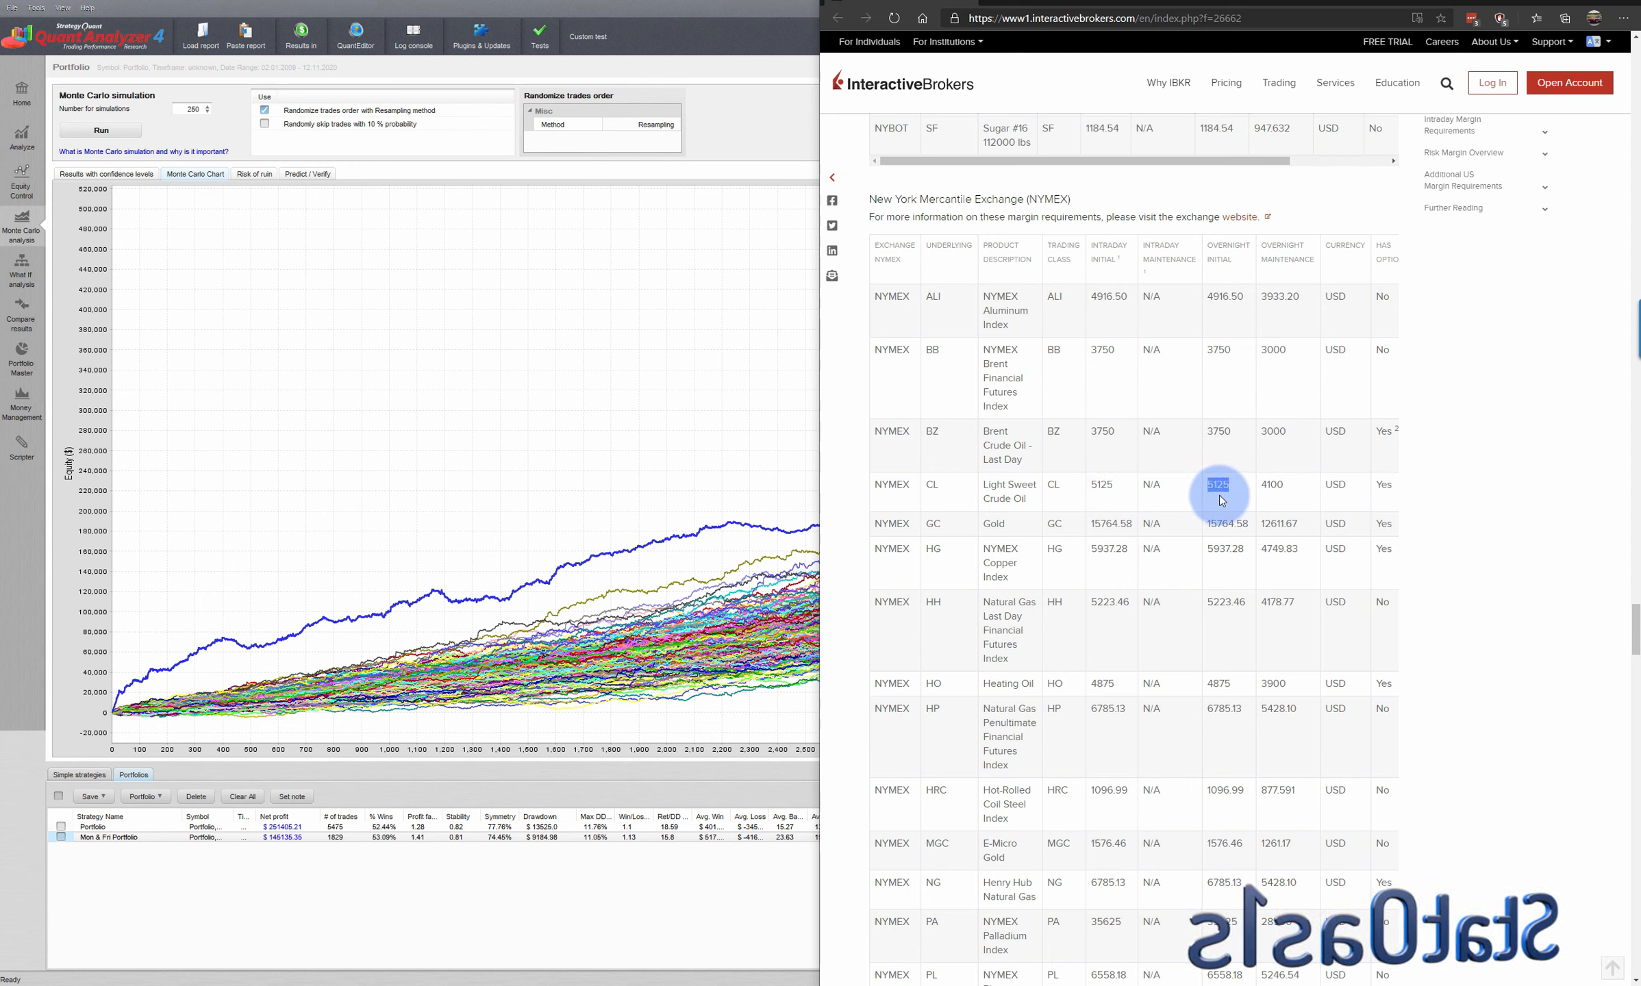
pyautogui.doubleClick(1106, 491)
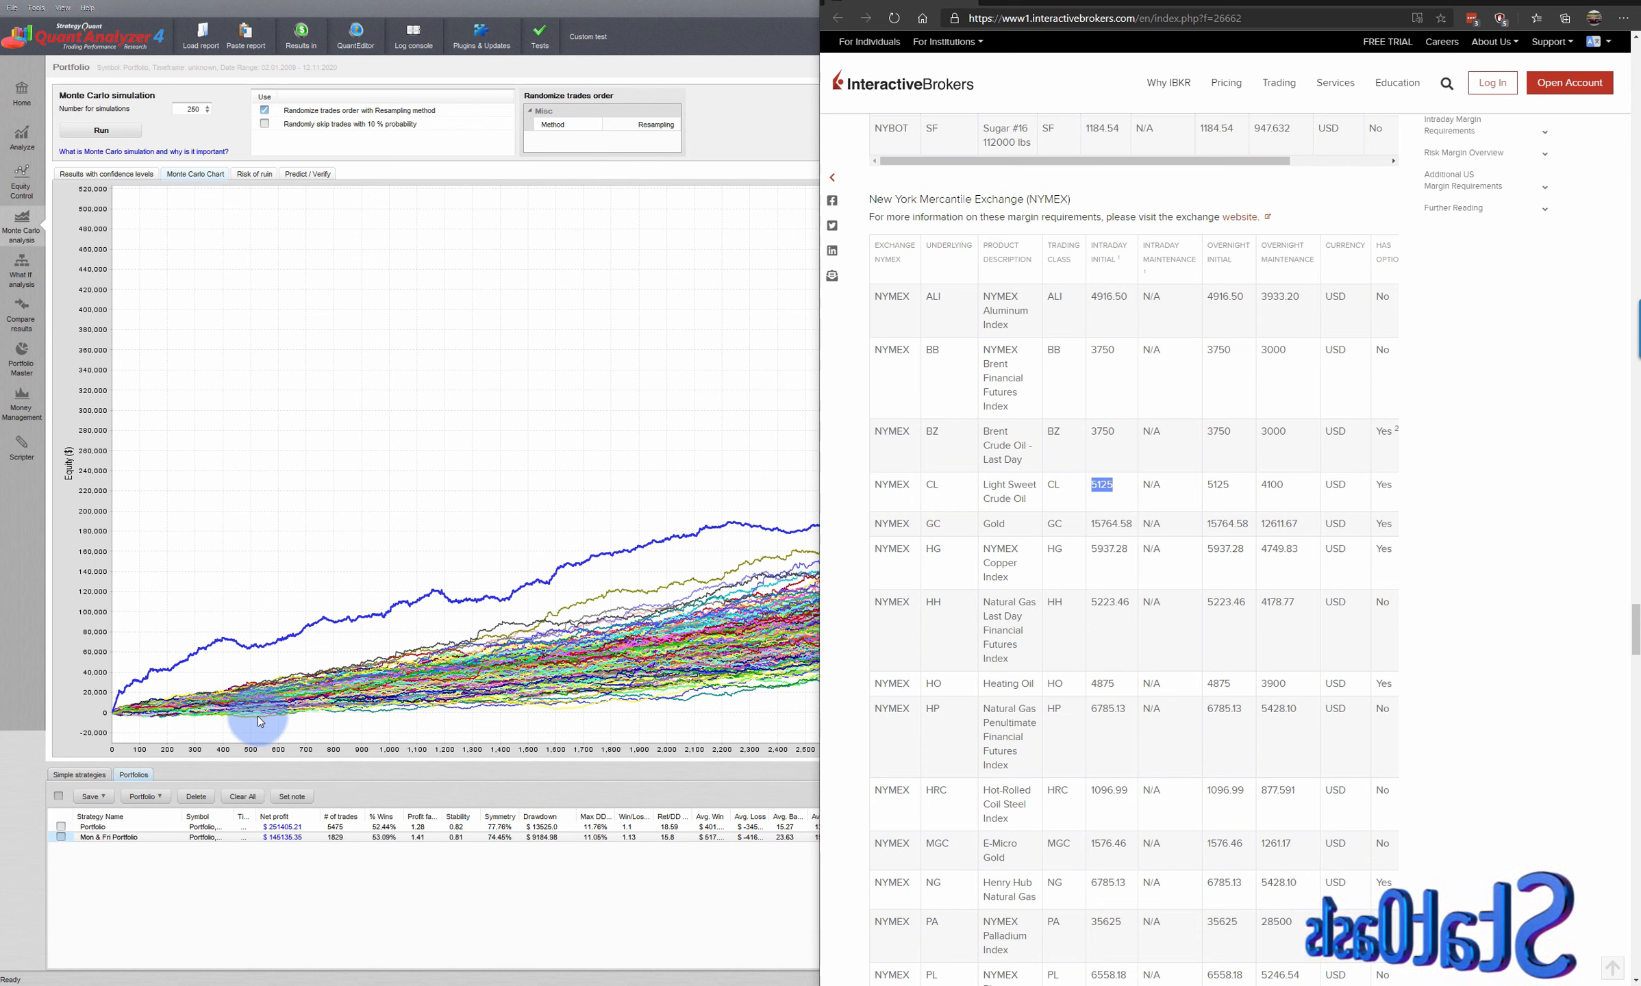
# - Switch back to QuantAnalyzer and compare the risk of ruin rows for 5000 and 15000 initial capital with the CL margin
pyautogui.click(248, 173)
pyautogui.click(83, 231)
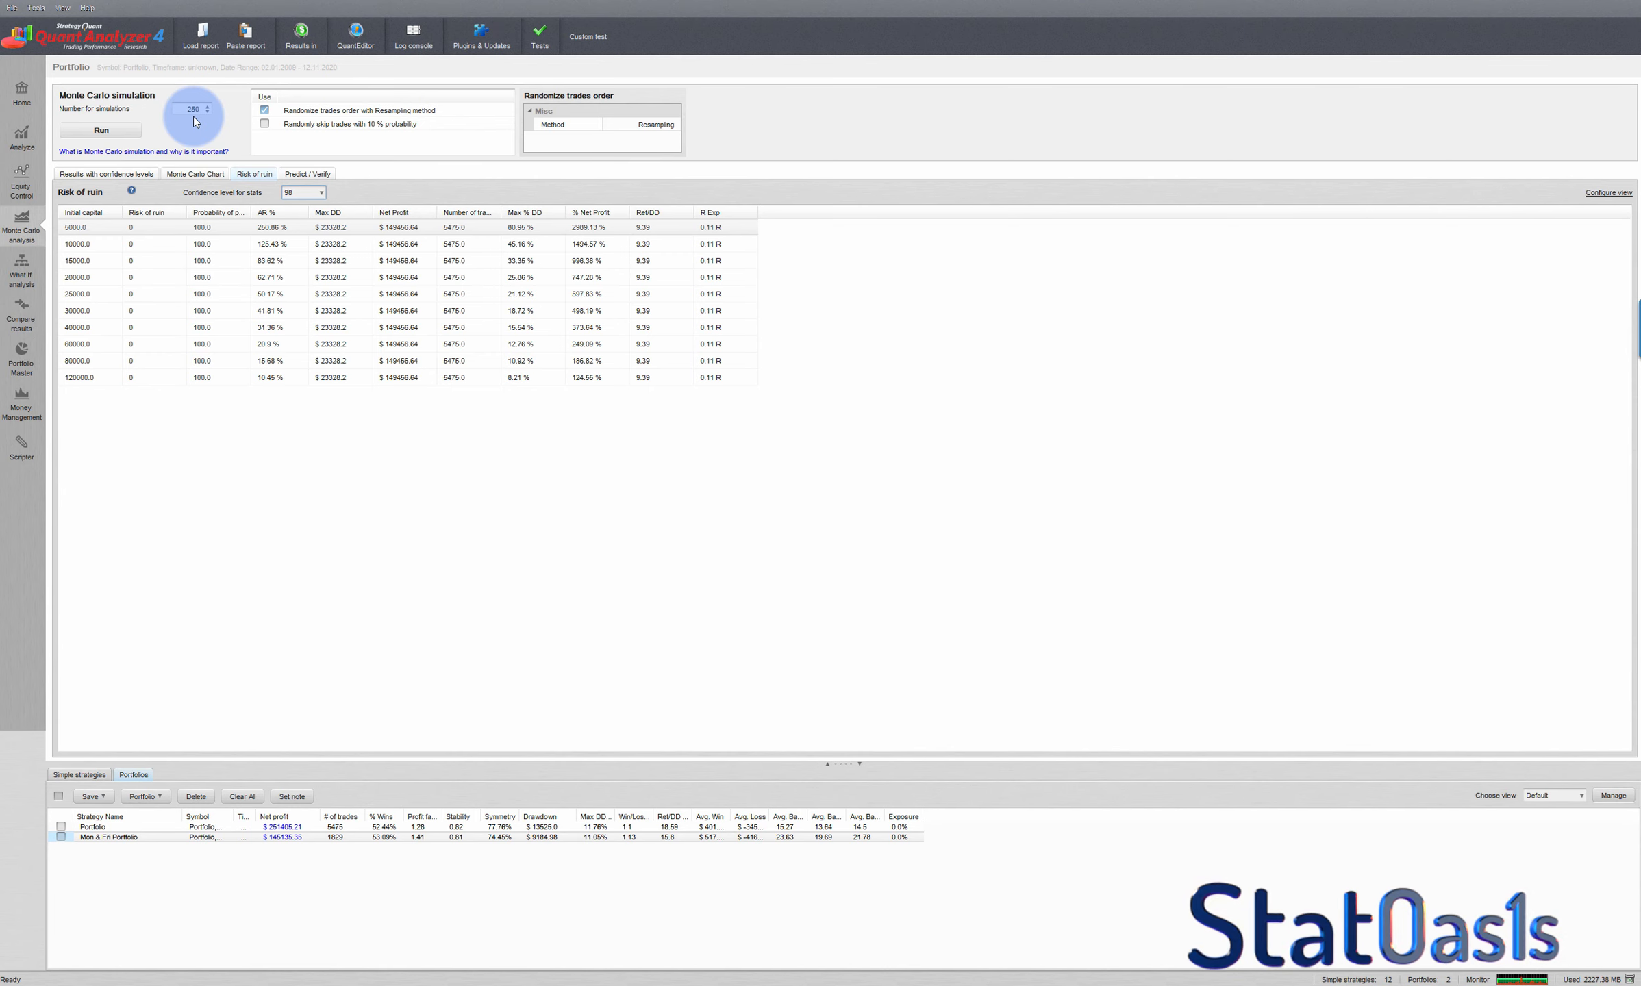
pyautogui.click(856, 976)
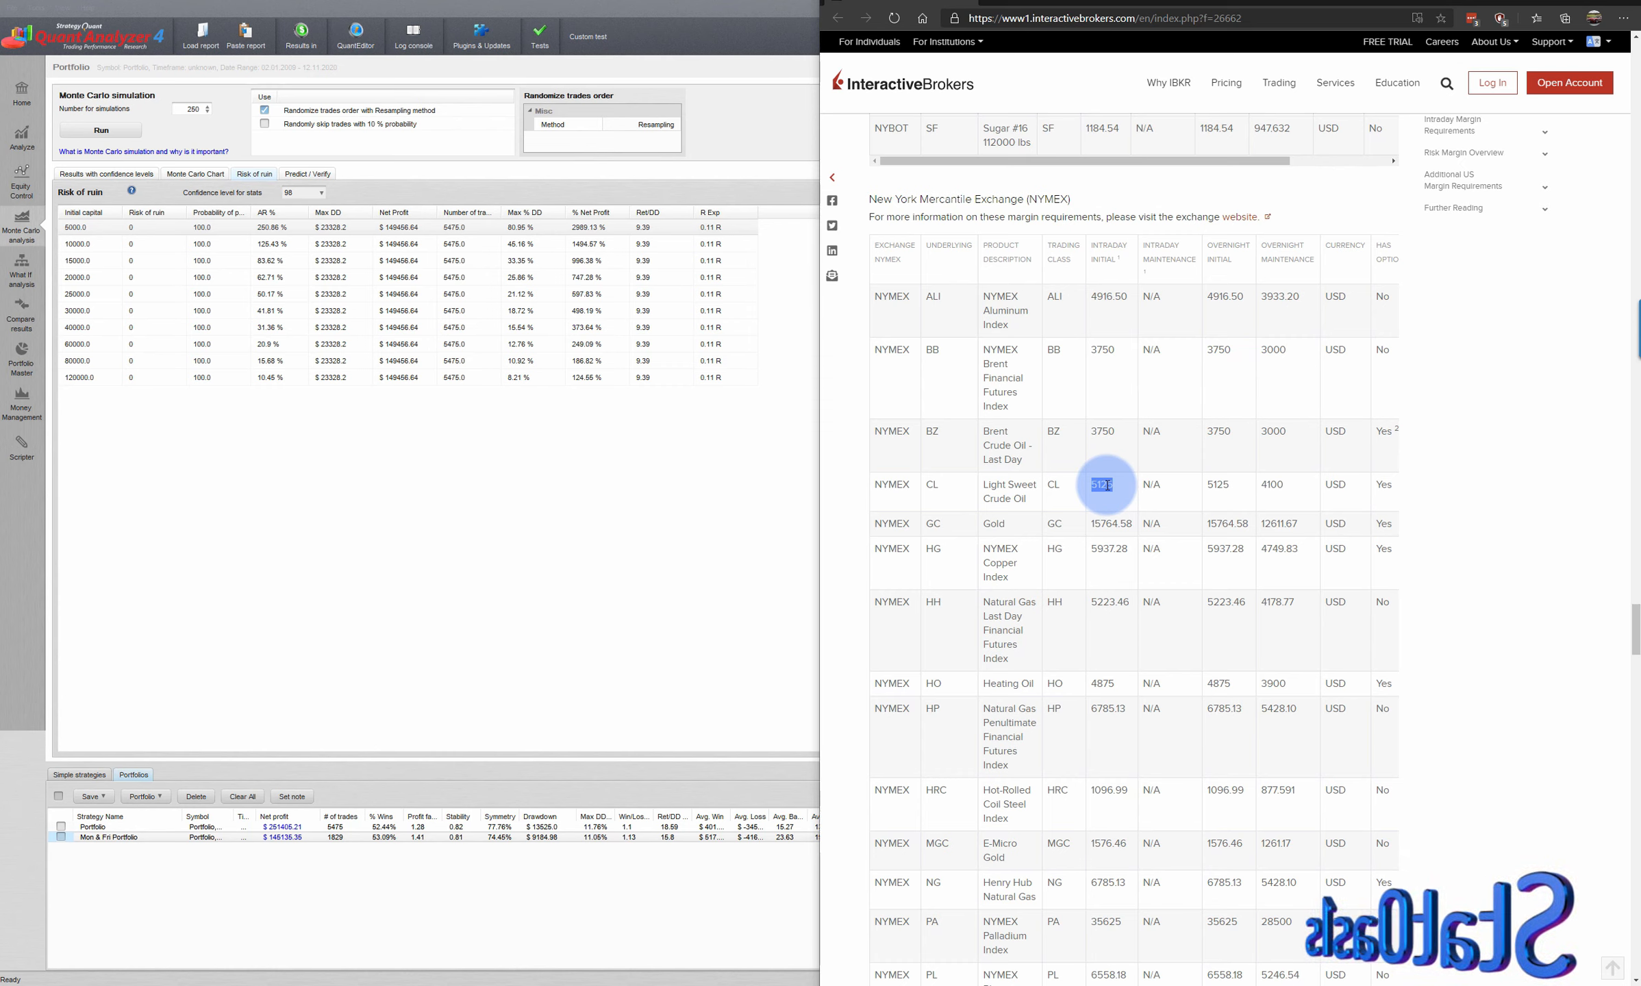
pyautogui.click(402, 484)
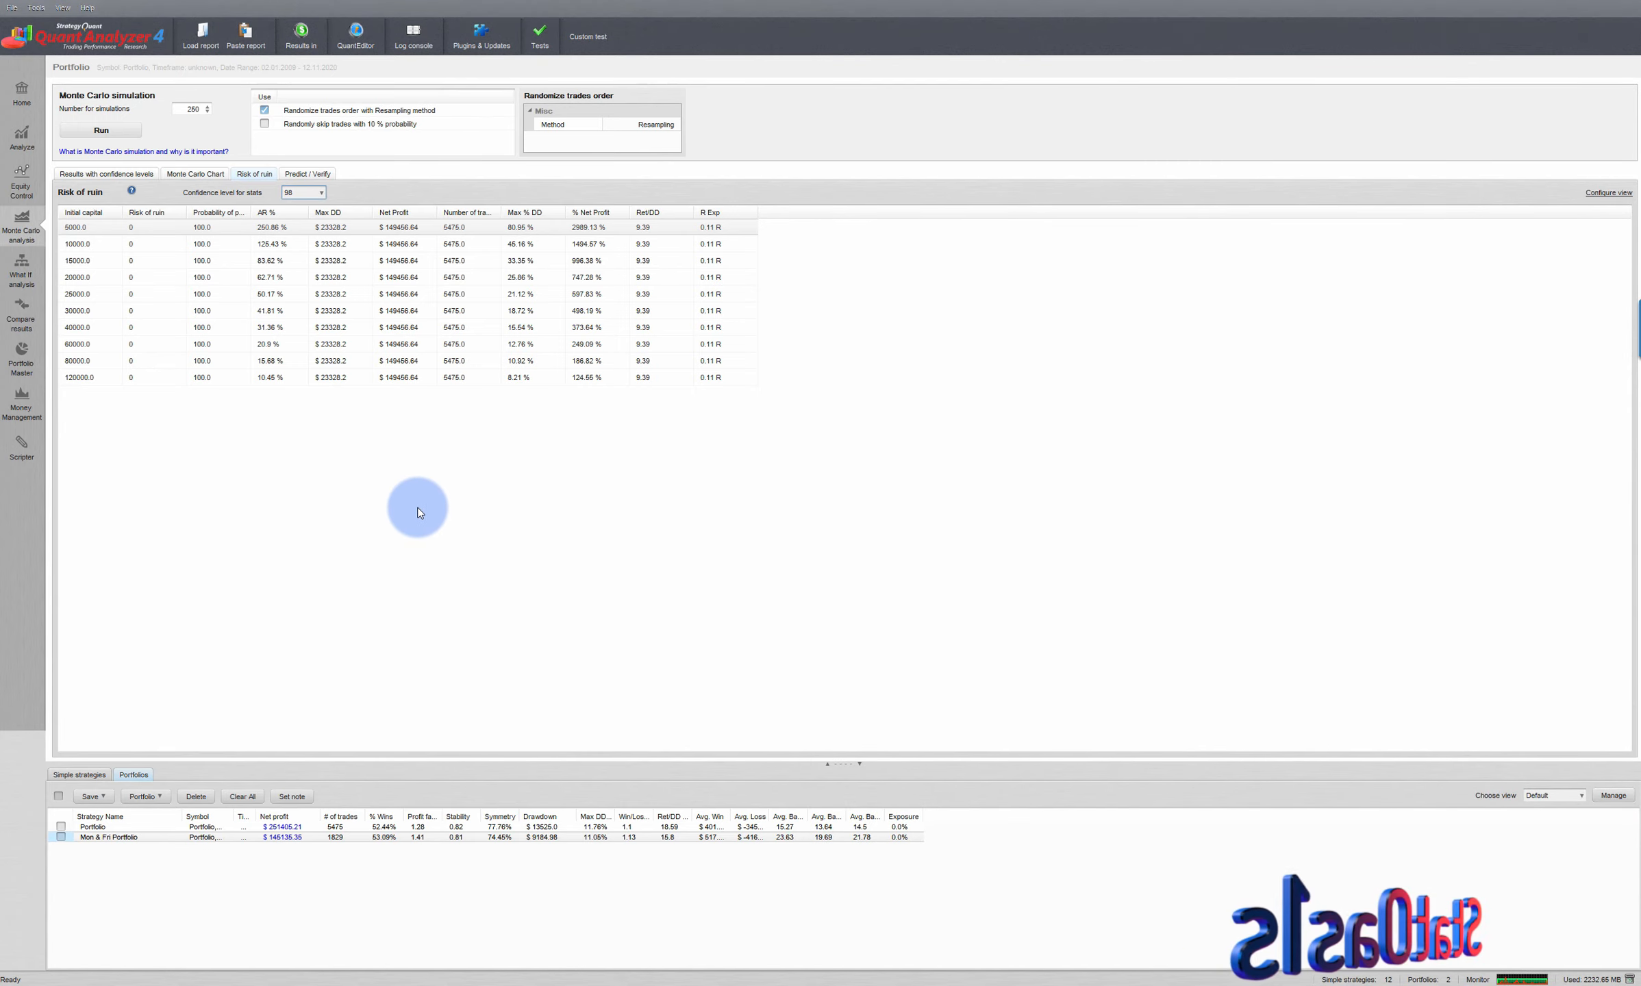
pyautogui.click(84, 260)
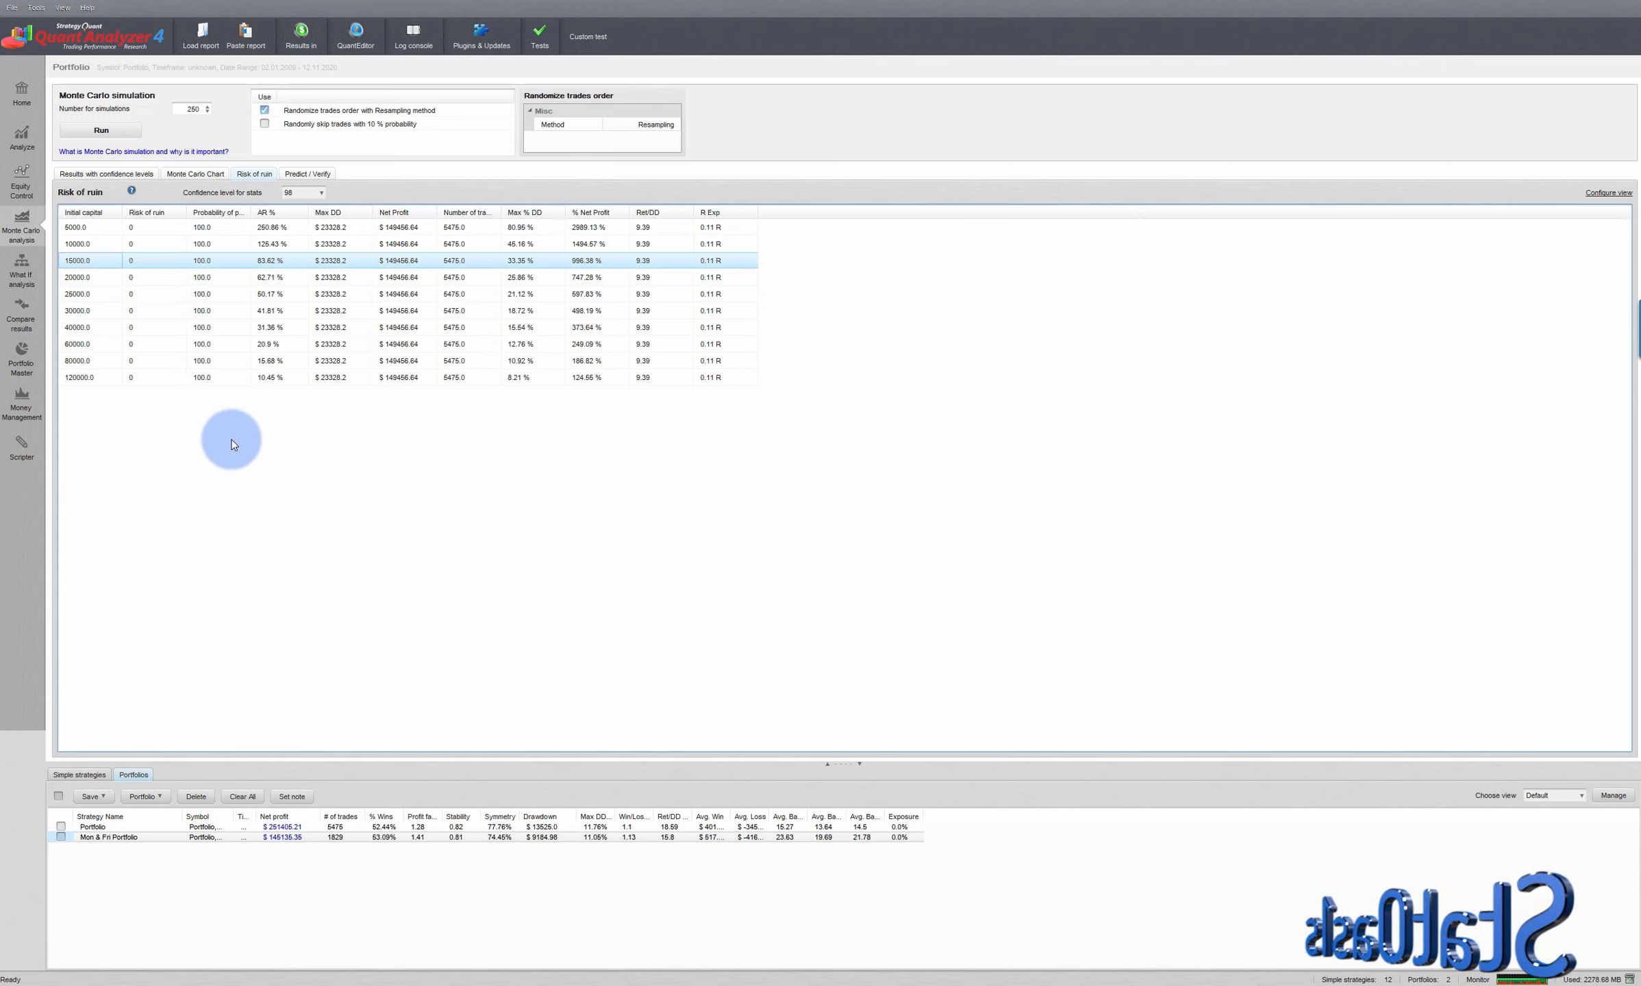
# - Recheck the Monte Carlo equity curves against the CL intraday initial margin on the Interactive Brokers page and return to QuantAnalyzer
pyautogui.click(204, 174)
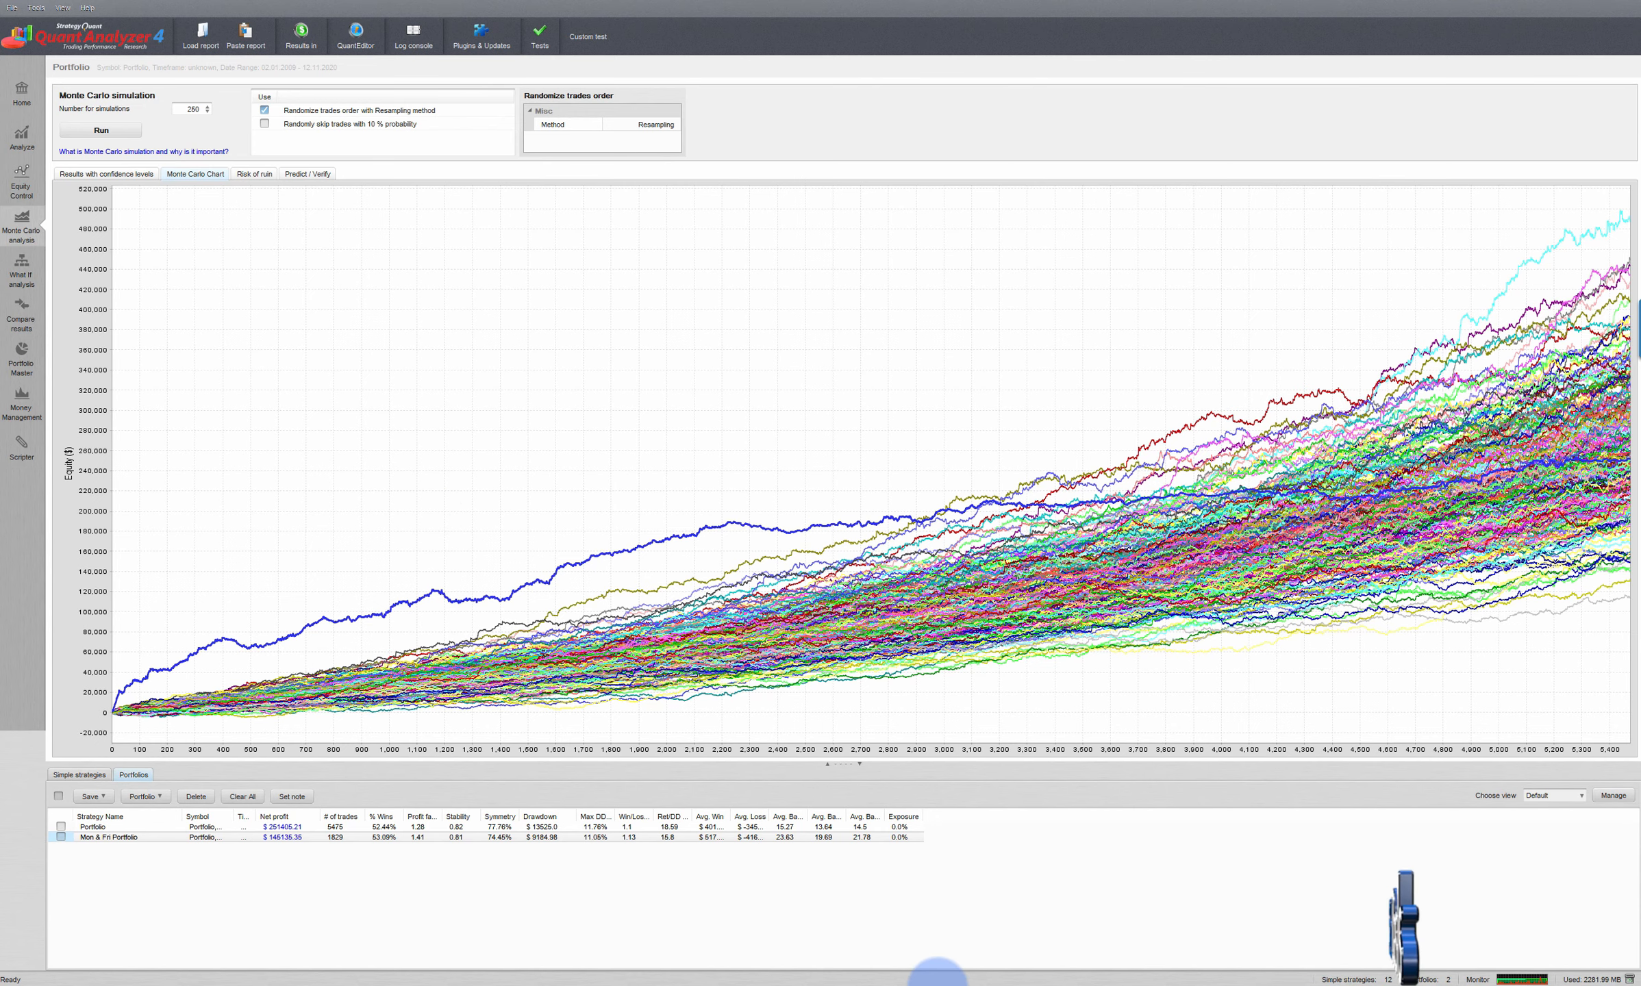
pyautogui.click(858, 975)
pyautogui.doubleClick(1098, 487)
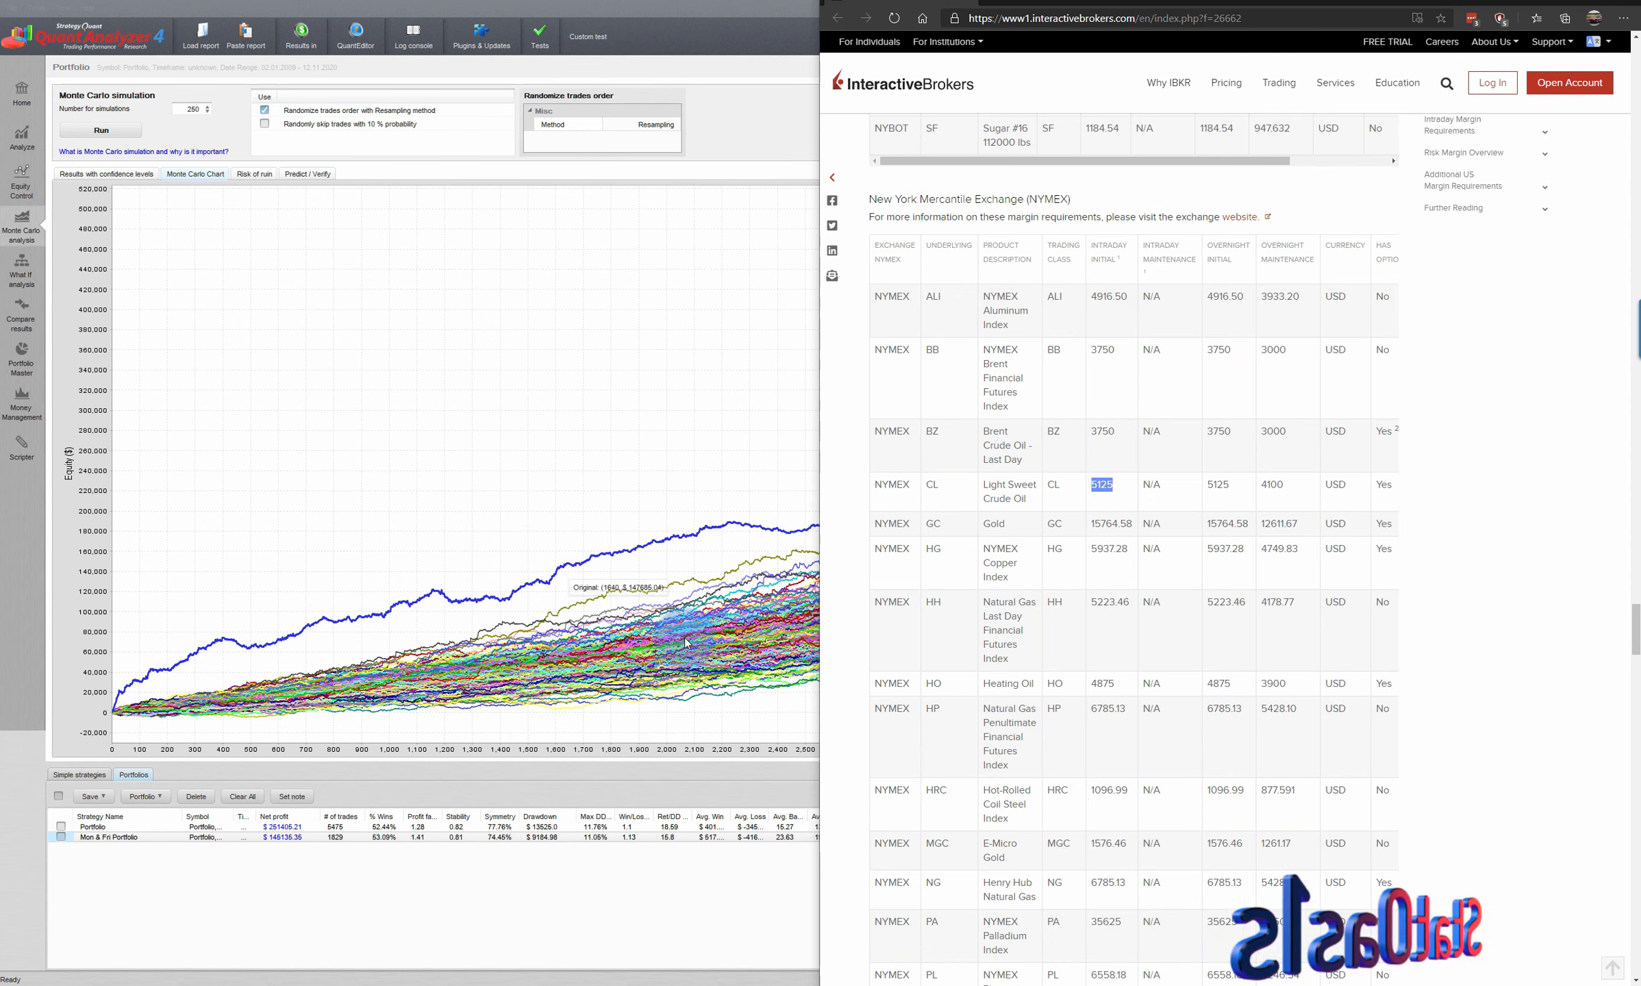
pyautogui.click(329, 468)
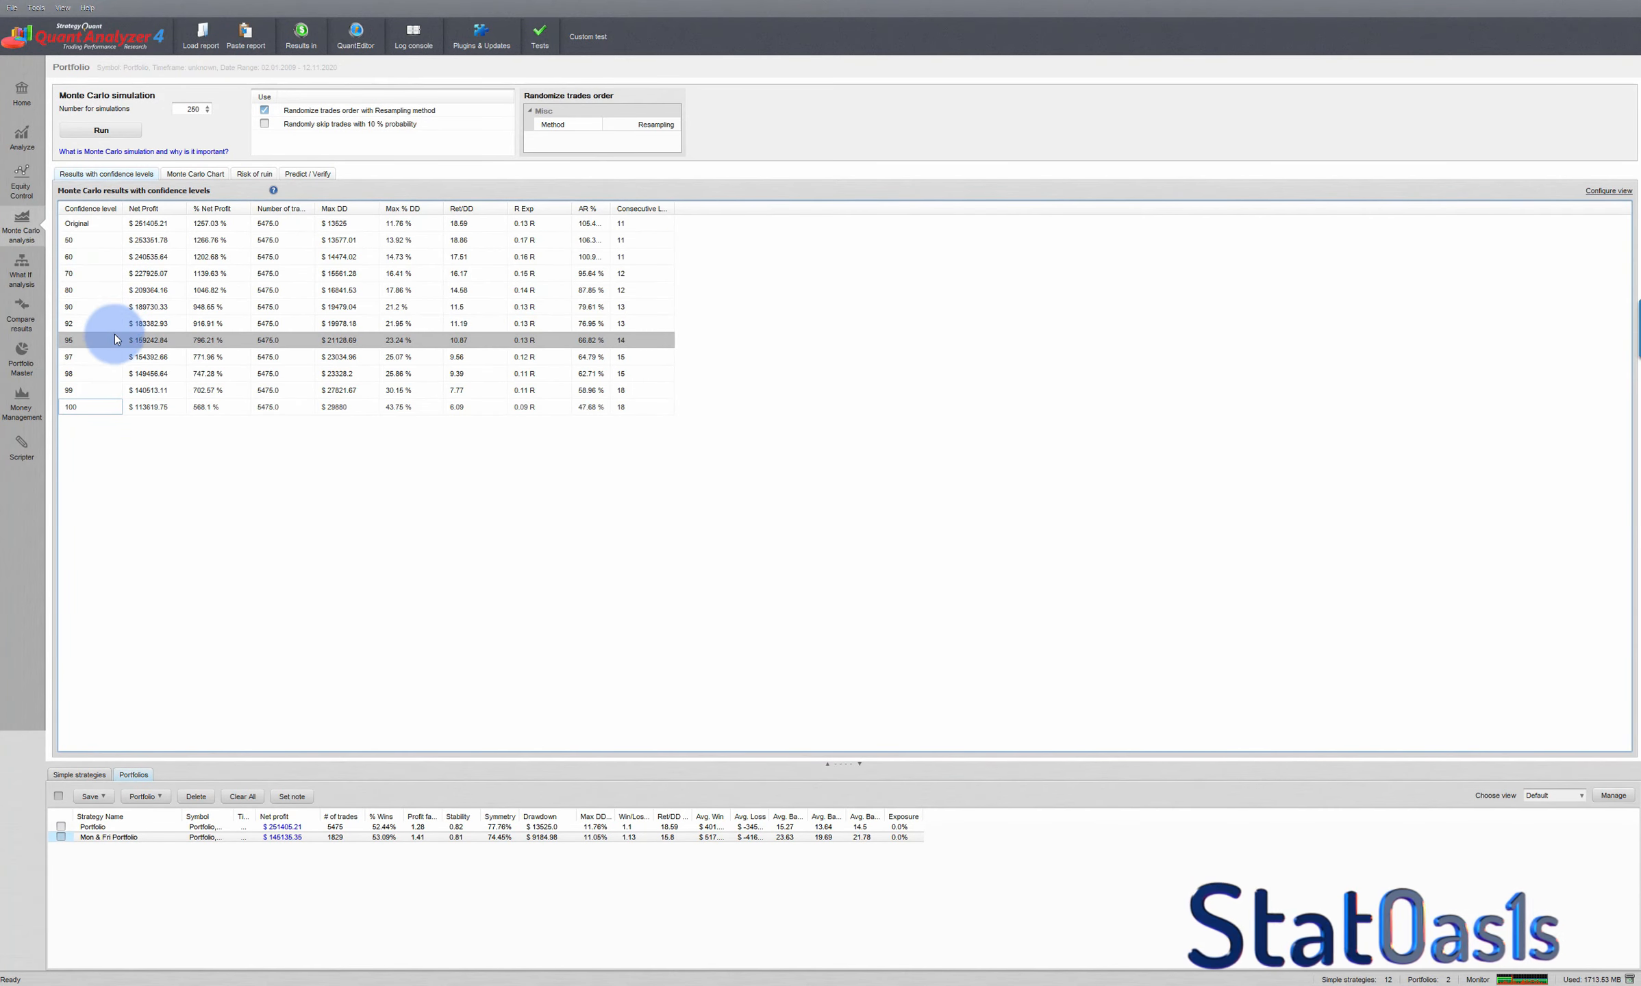
# - Run a money management simulation with 15000 initial capital, comparing Original MM with Risk fixed % of account at 5%, 15 maximum lots
pyautogui.click(21, 401)
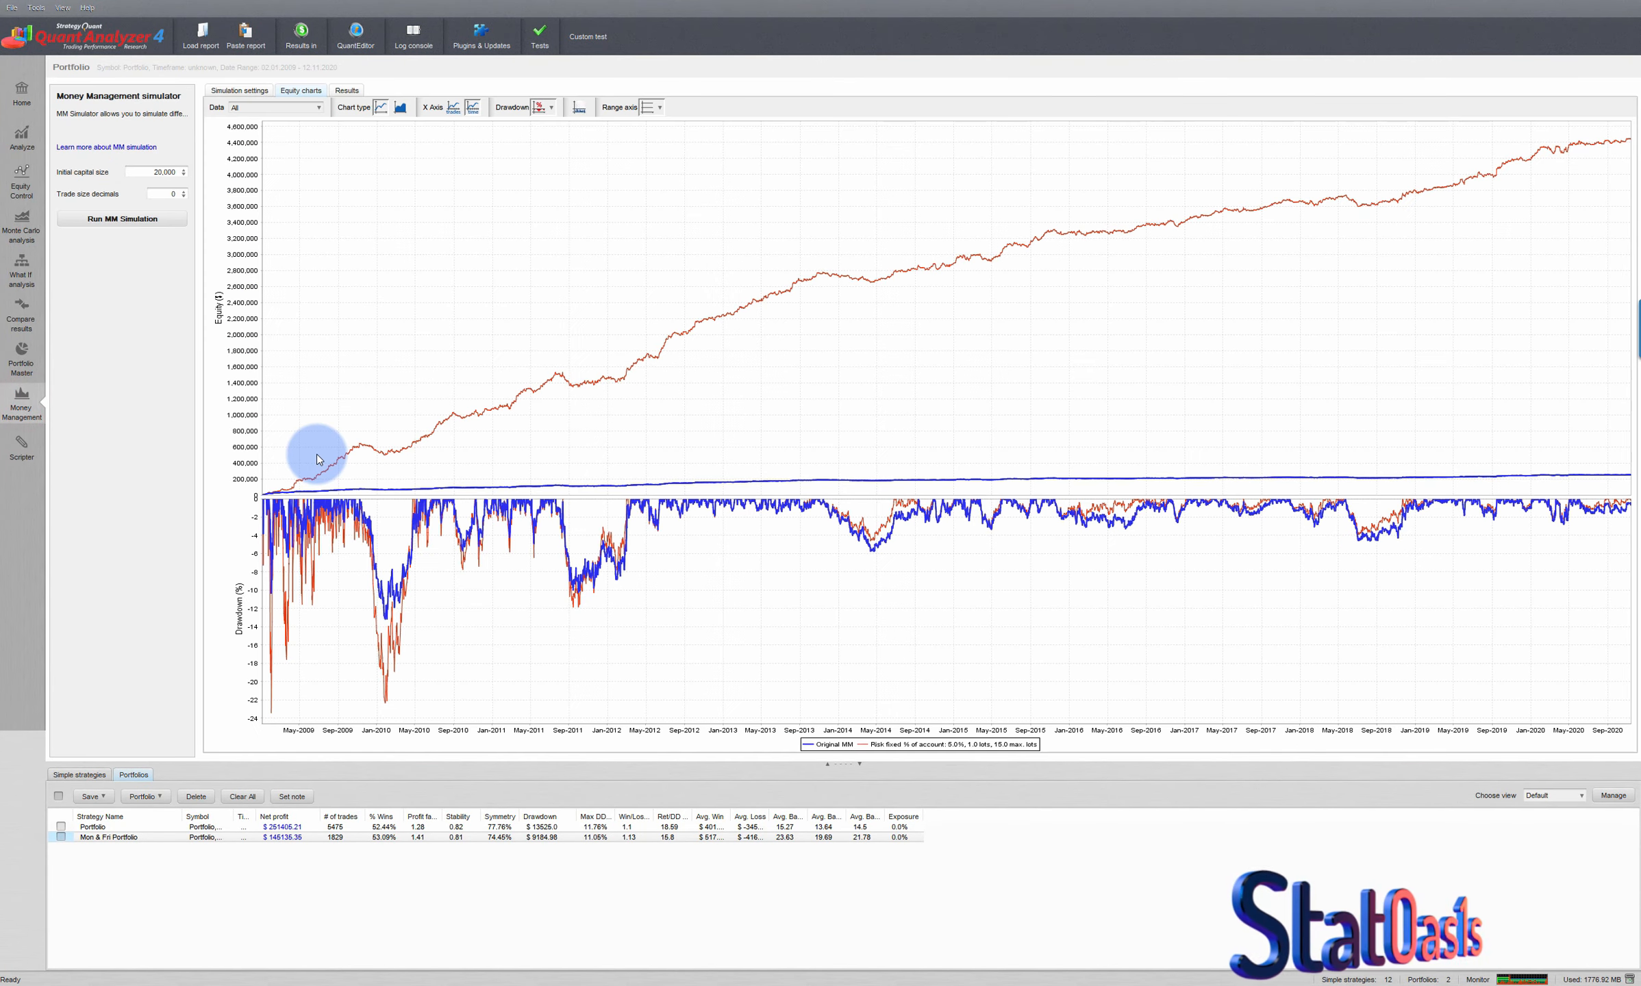
pyautogui.click(146, 171)
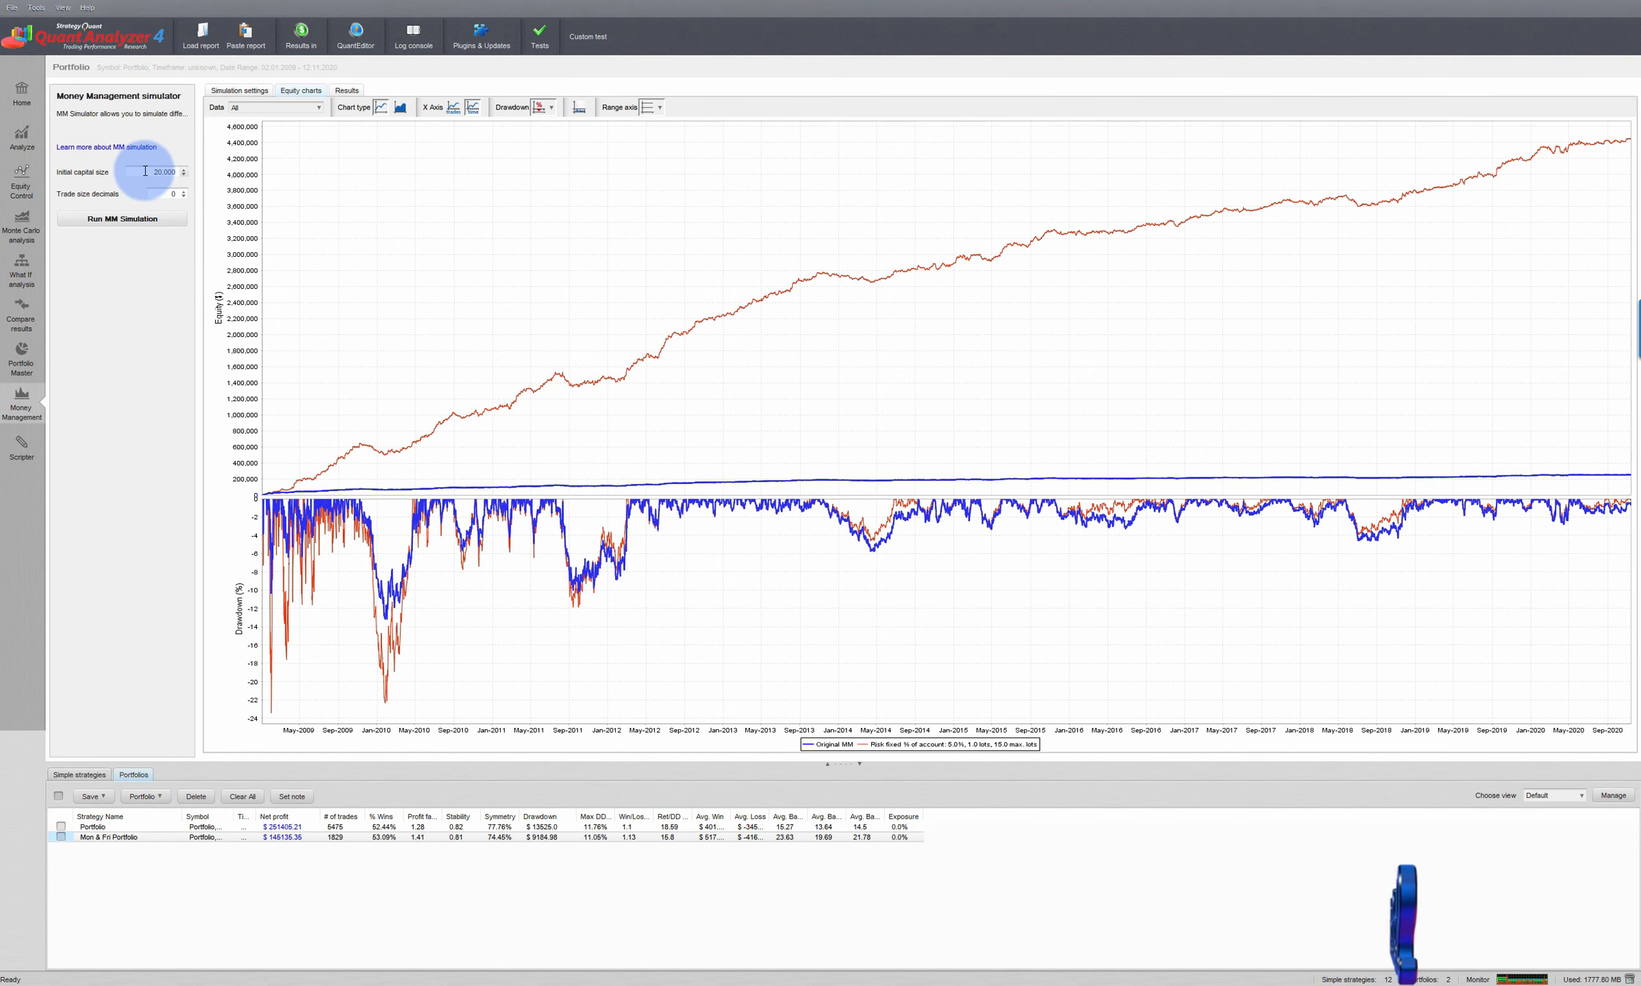
pyautogui.write('15000')
pyautogui.click(239, 89)
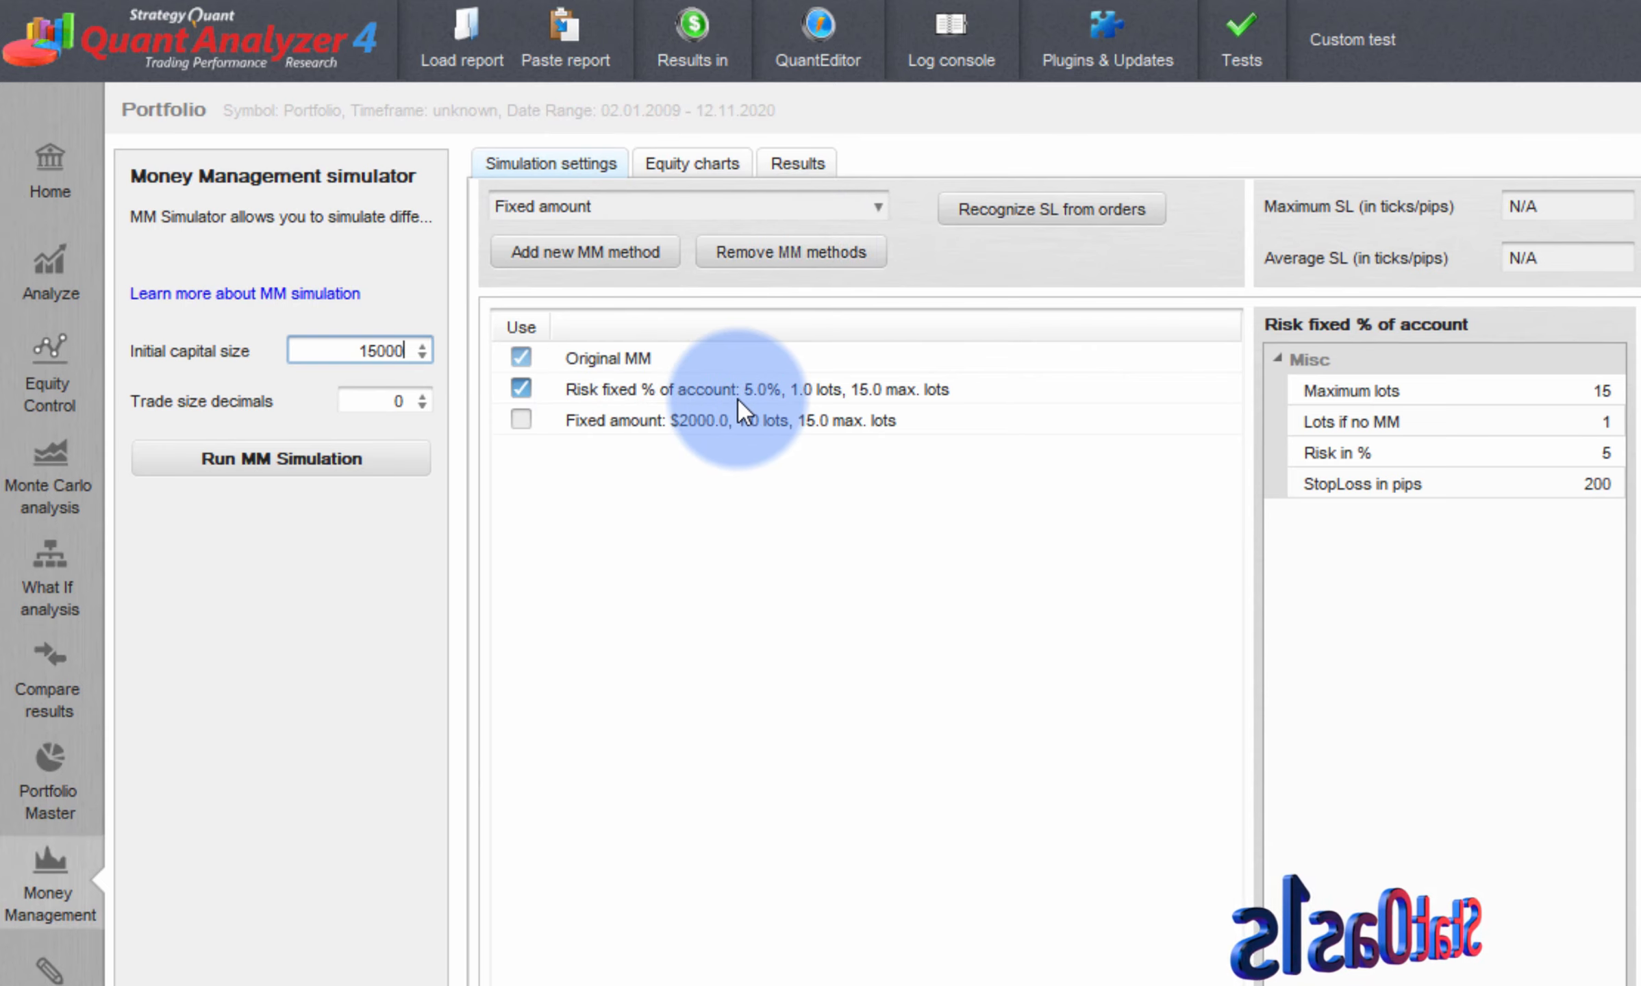
pyautogui.click(777, 400)
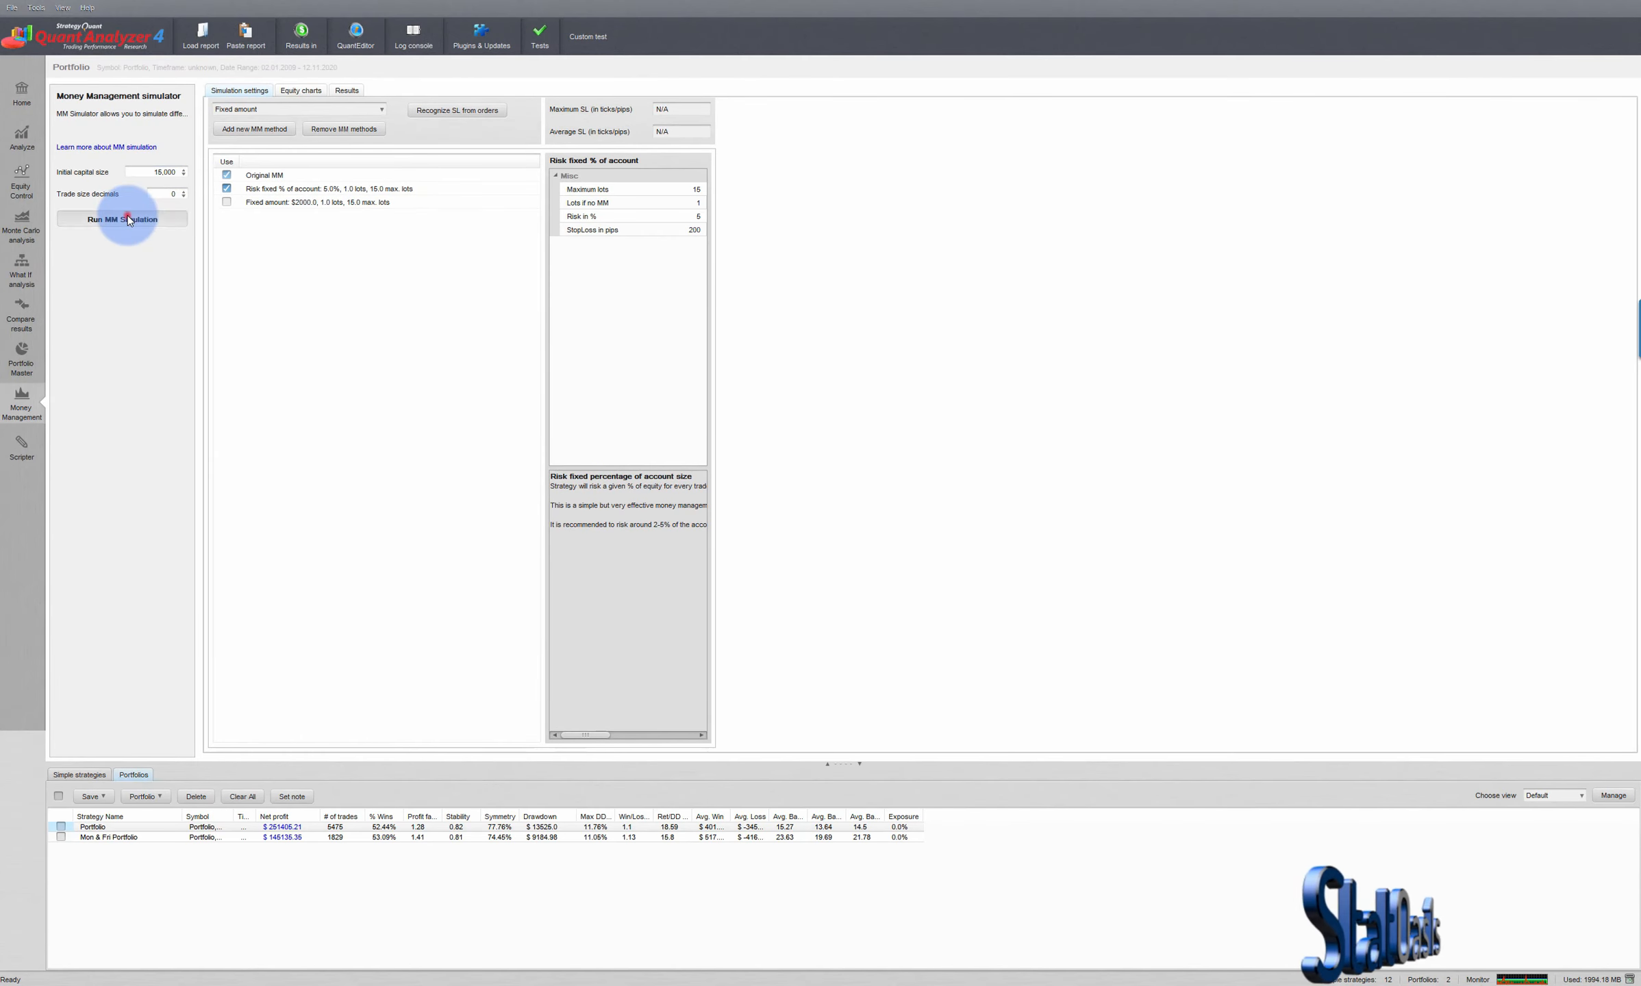
pyautogui.click(288, 459)
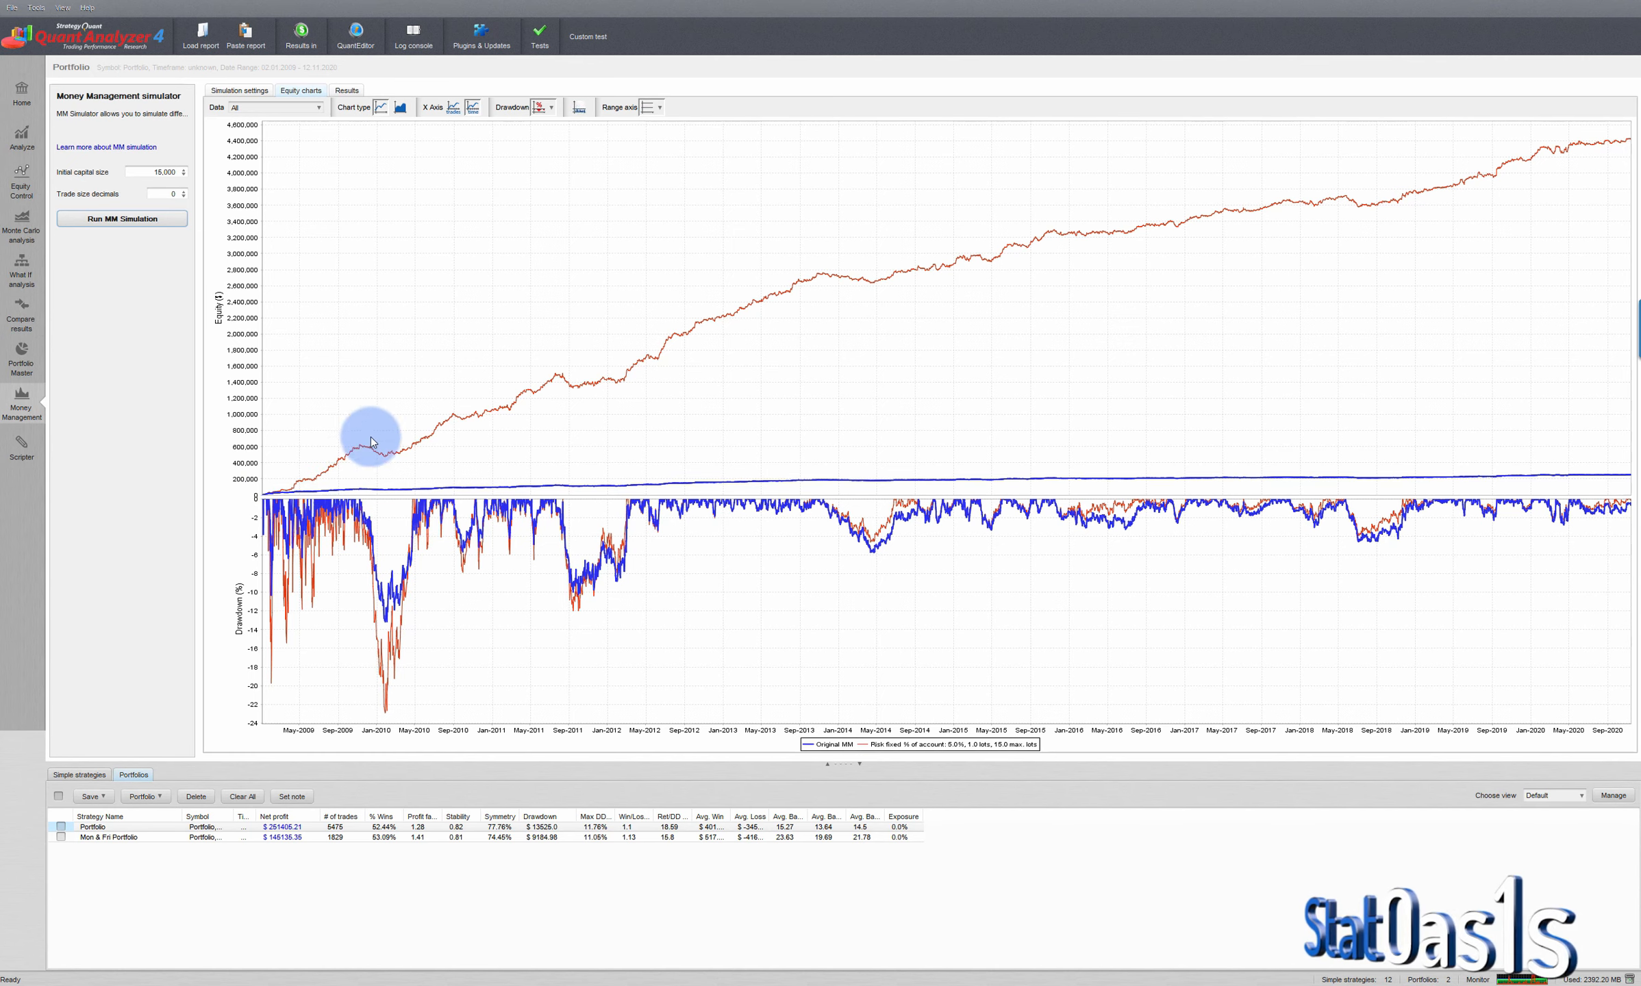
# - Examine the simulated equity chart and compare the net profit of Original MM and Risk fixed % of account in the results
pyautogui.moveTo(605, 386)
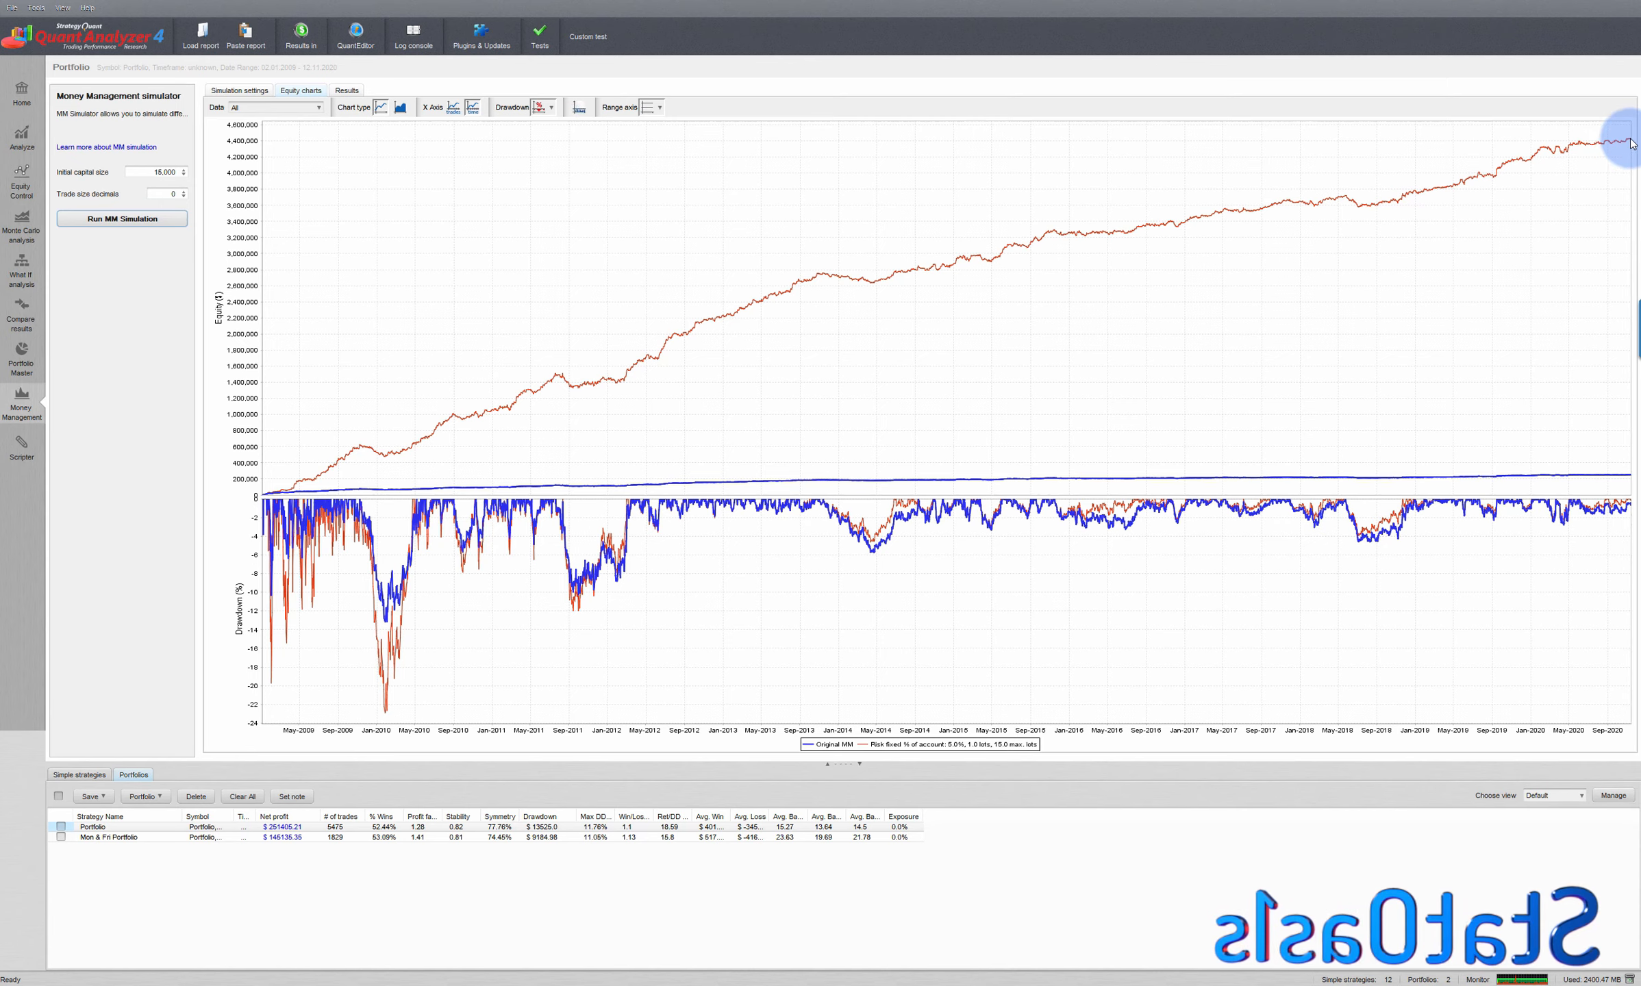
pyautogui.click(347, 91)
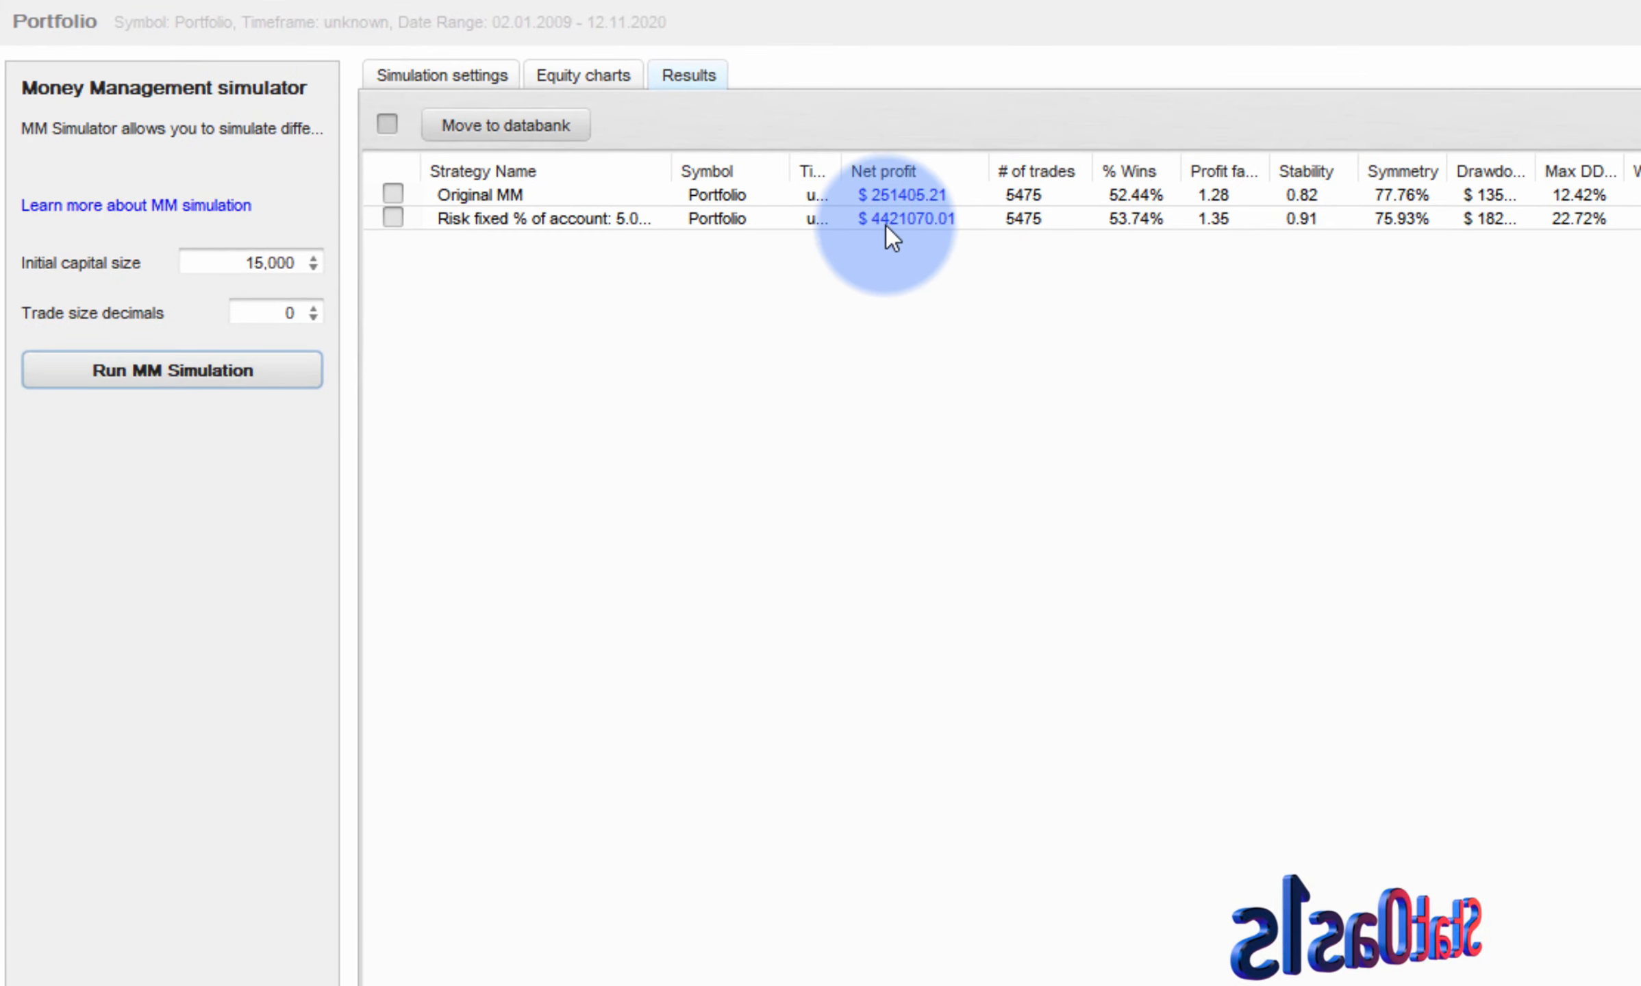
pyautogui.click(892, 199)
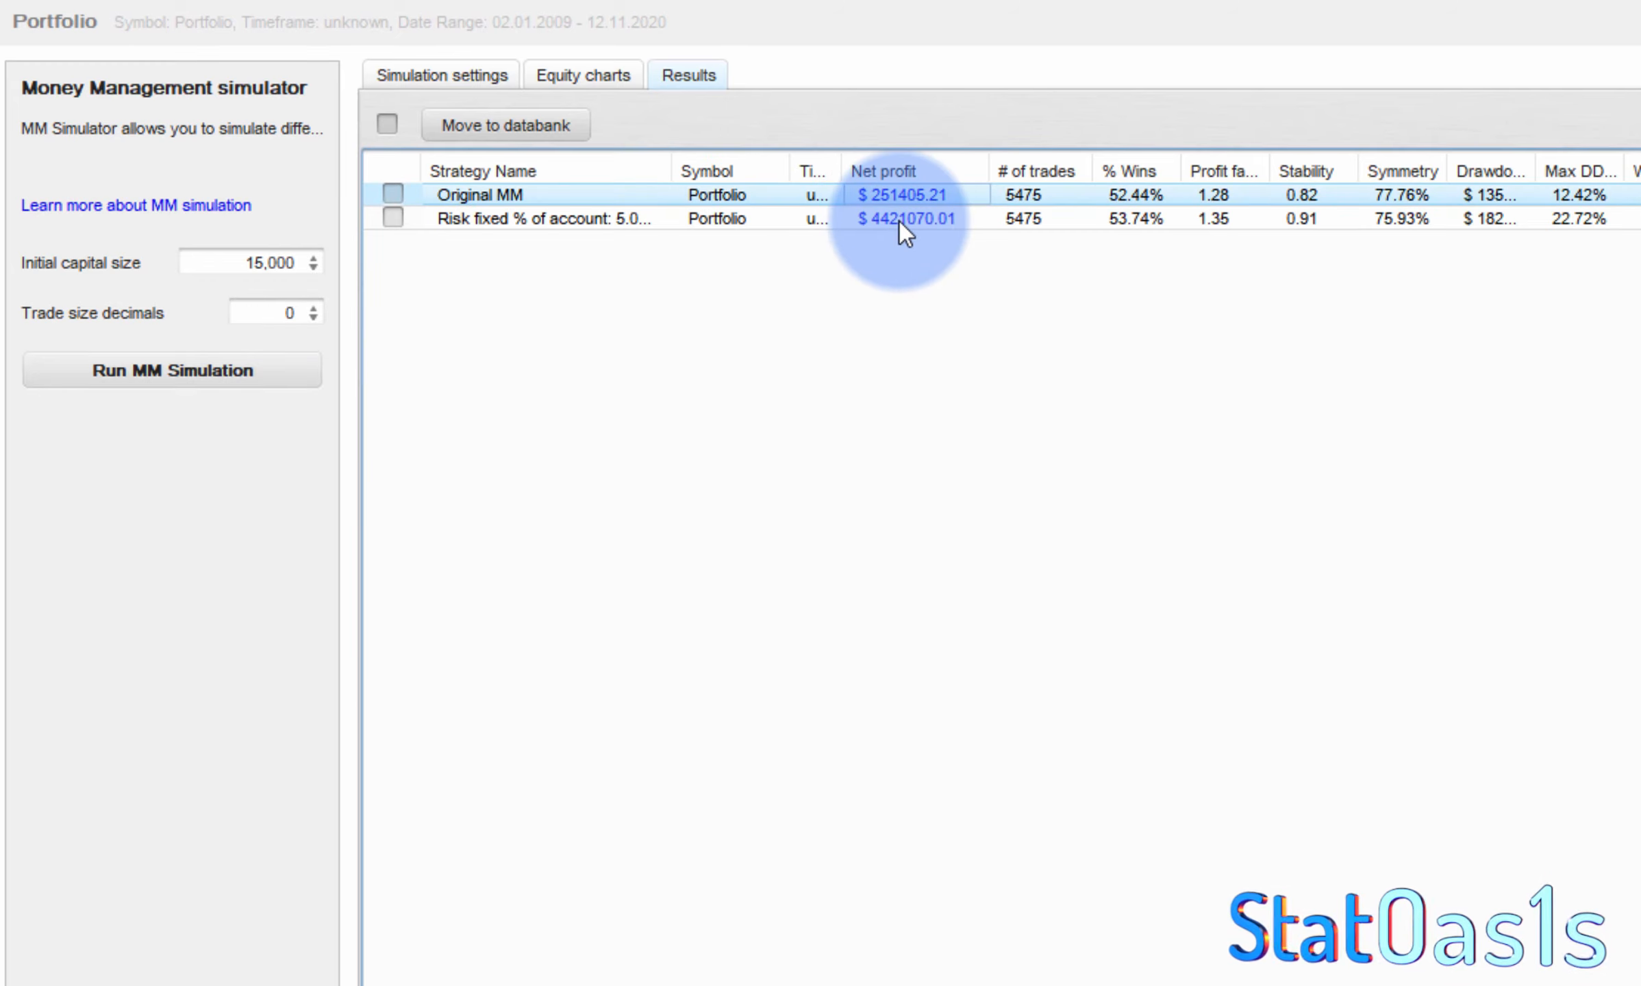
pyautogui.click(898, 222)
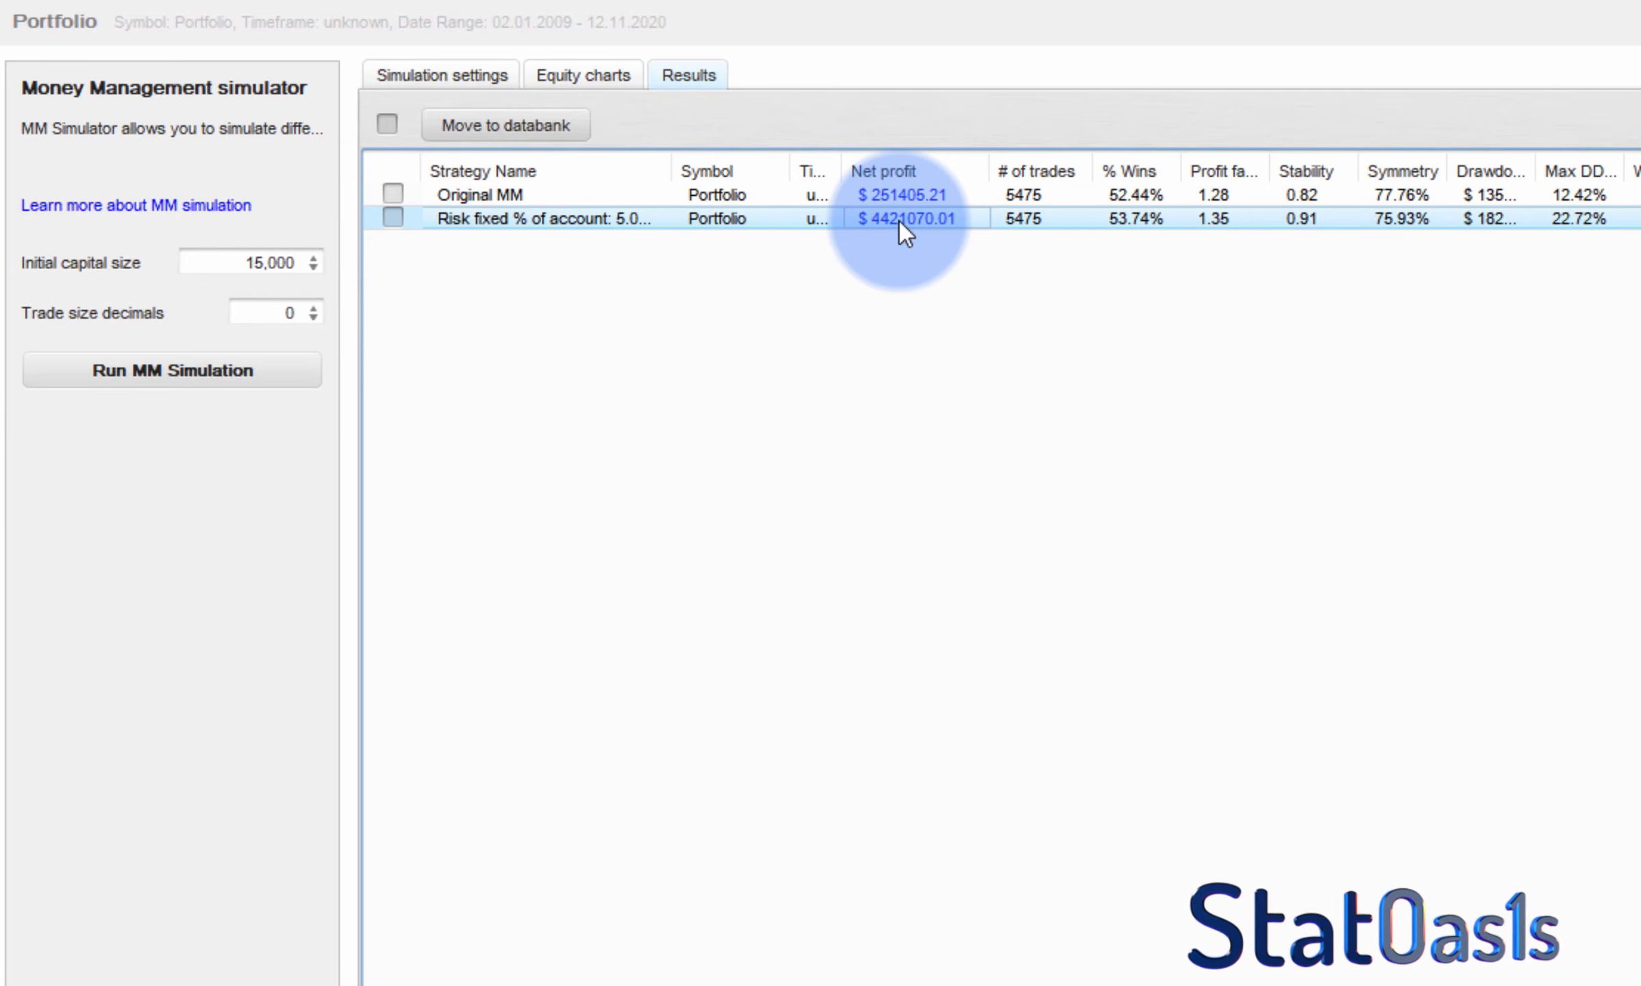